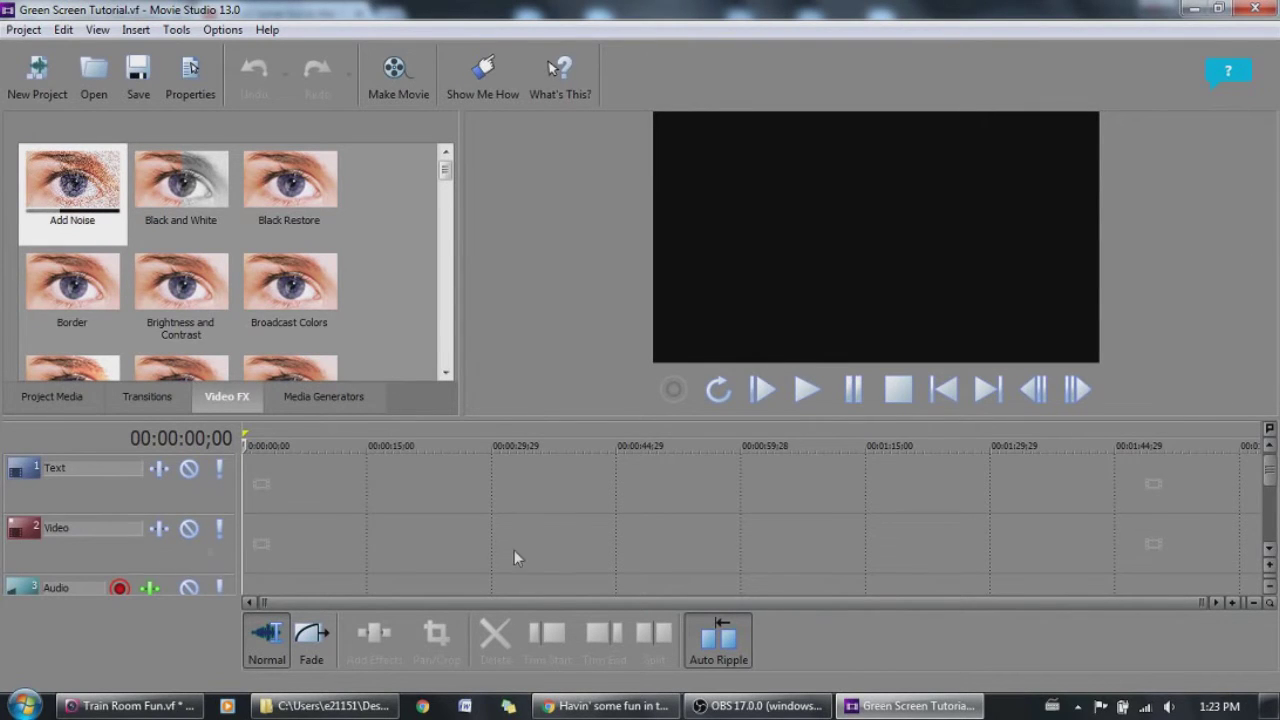
Insert a new video track directly above the existing Video track
{"action": "scroll", "coordinate": [50, 530], "scroll_direction": "down", "scroll_amount": 1}
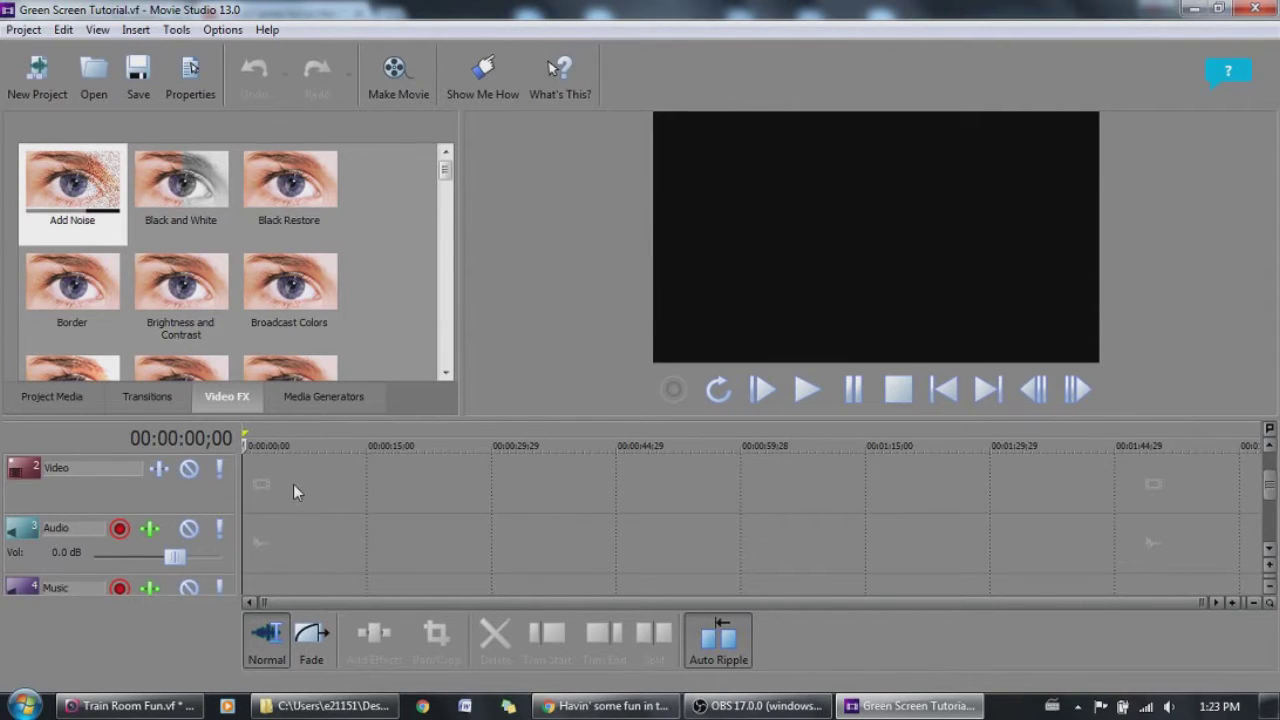
{"action": "left_click", "coordinate": [1269, 549]}
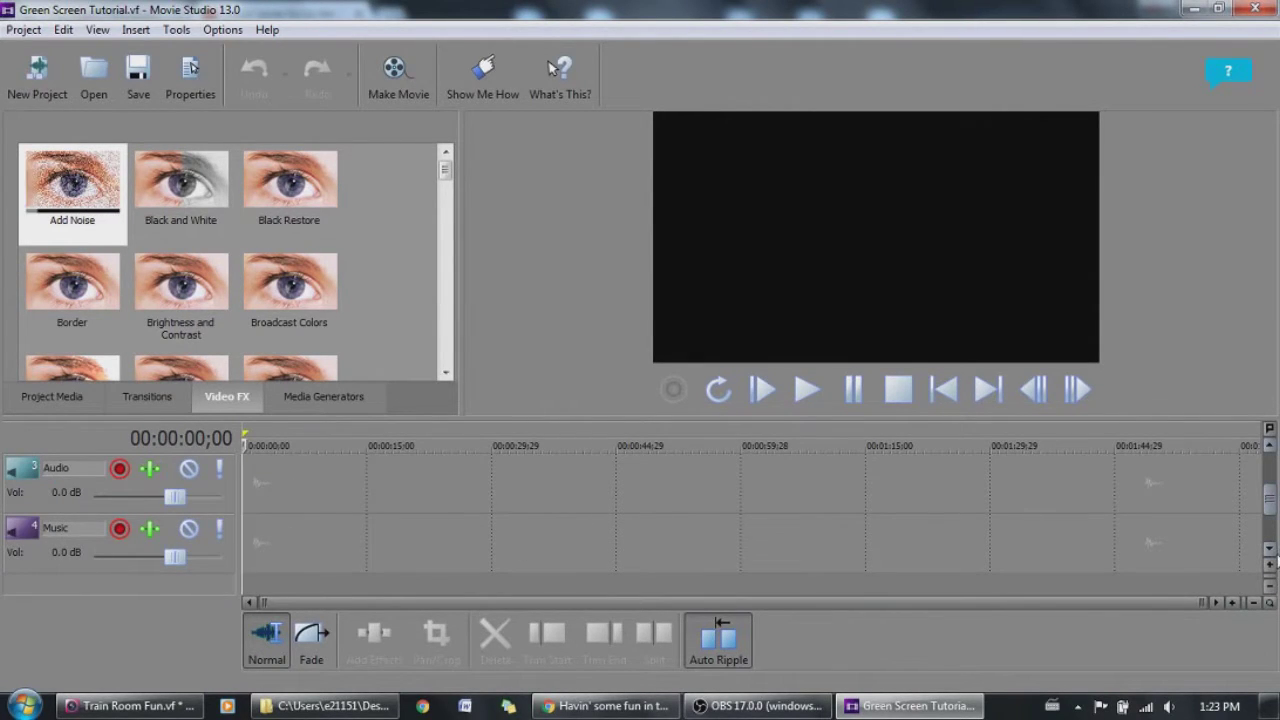
{"action": "scroll", "coordinate": [1273, 480], "scroll_direction": "up", "scroll_amount": 2}
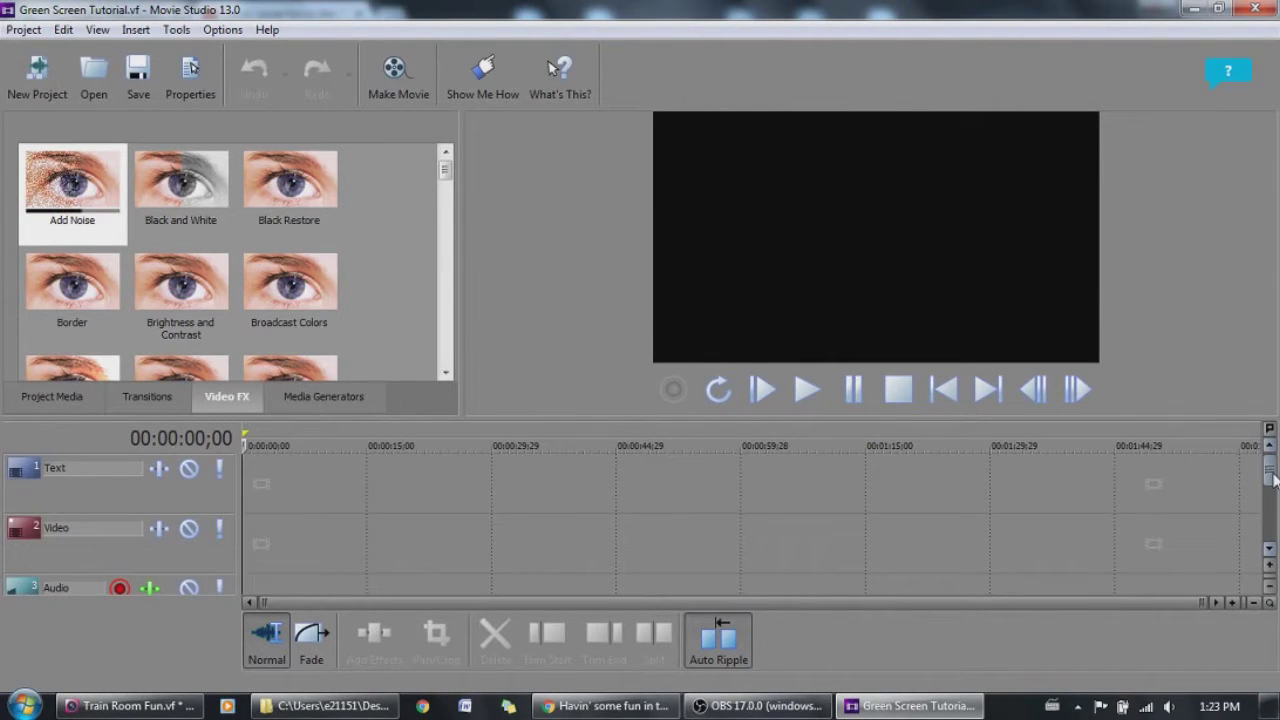
{"action": "right_click", "coordinate": [110, 543]}
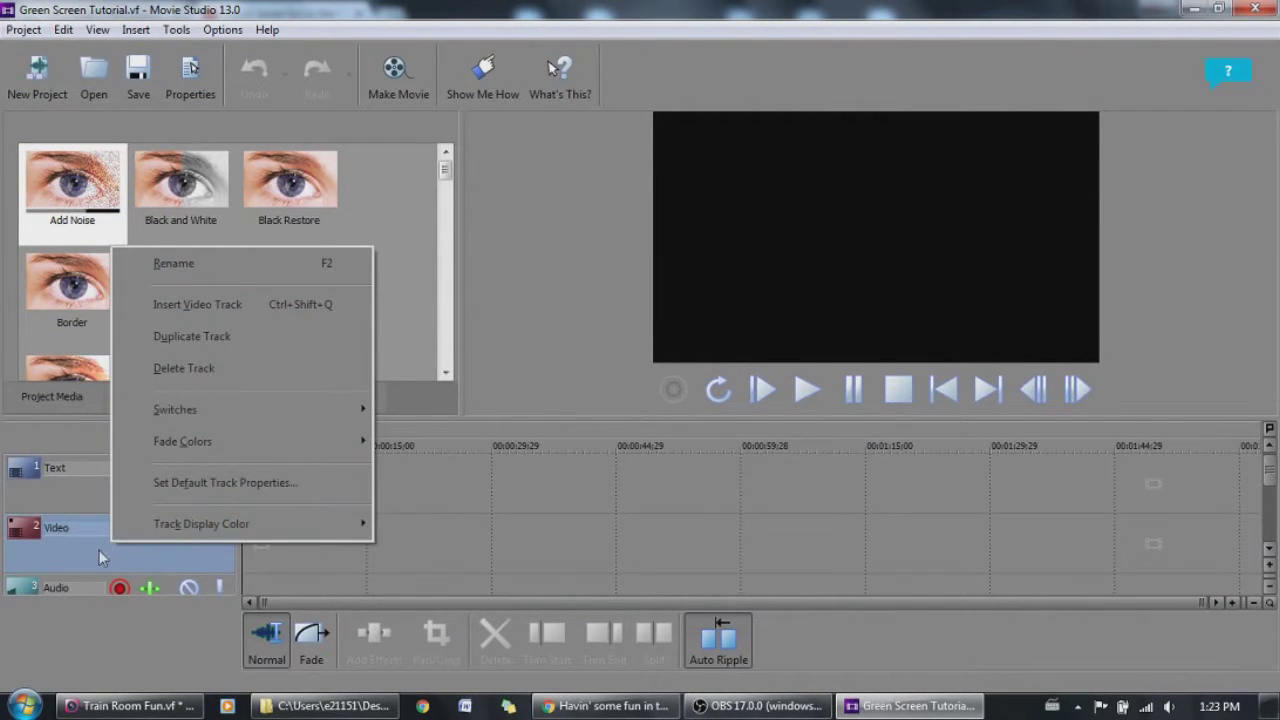
{"action": "left_click", "coordinate": [178, 304]}
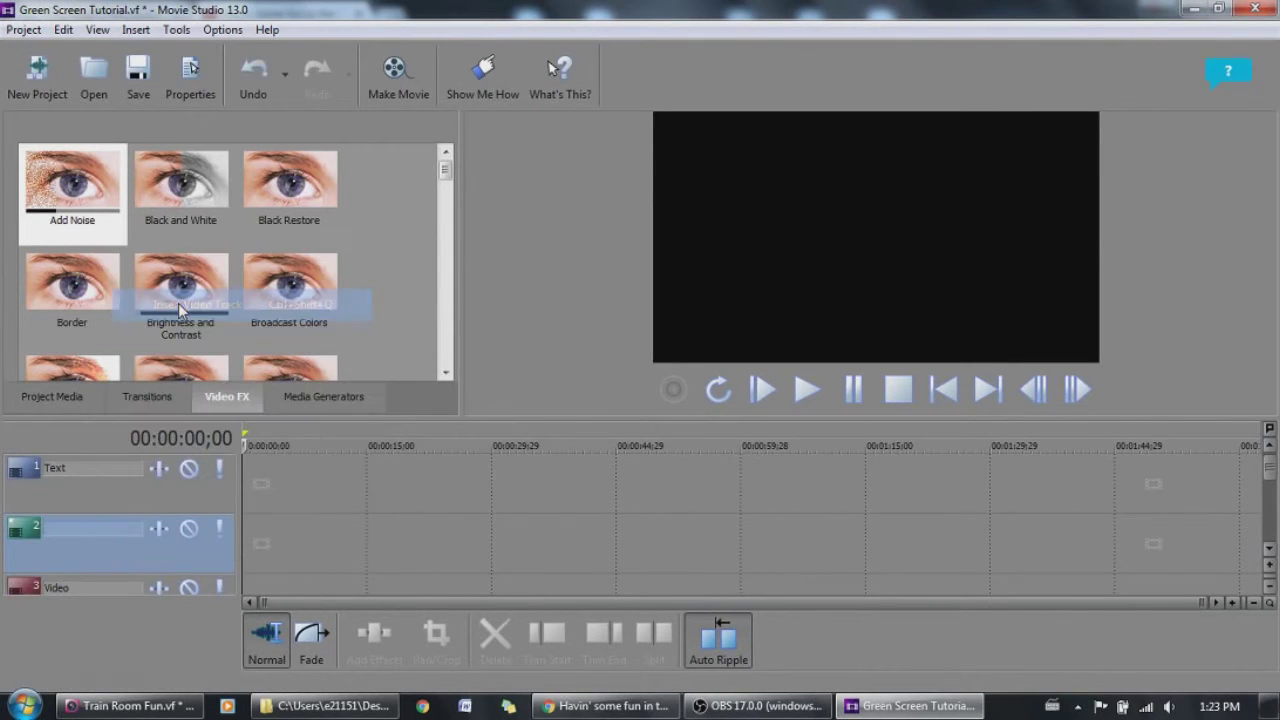
Name the new video track Green Screen Video
{"action": "double_click", "coordinate": [76, 527]}
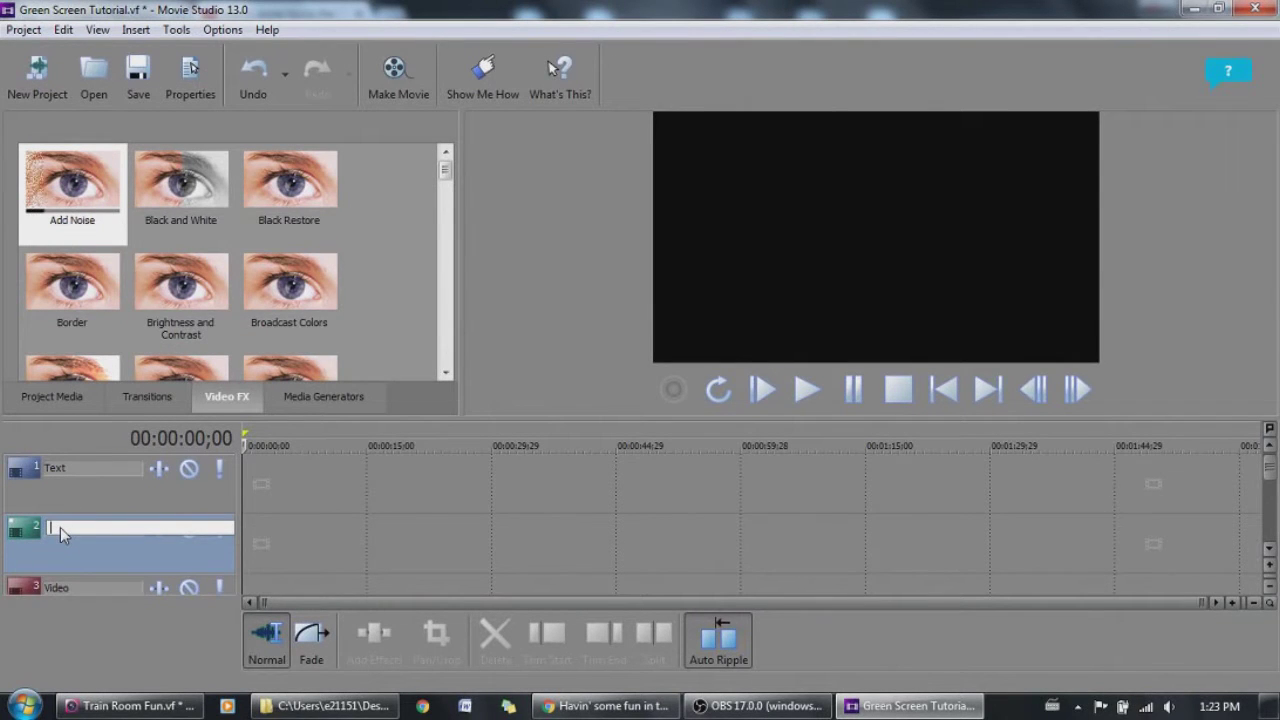
{"action": "type", "text": "Gree"}
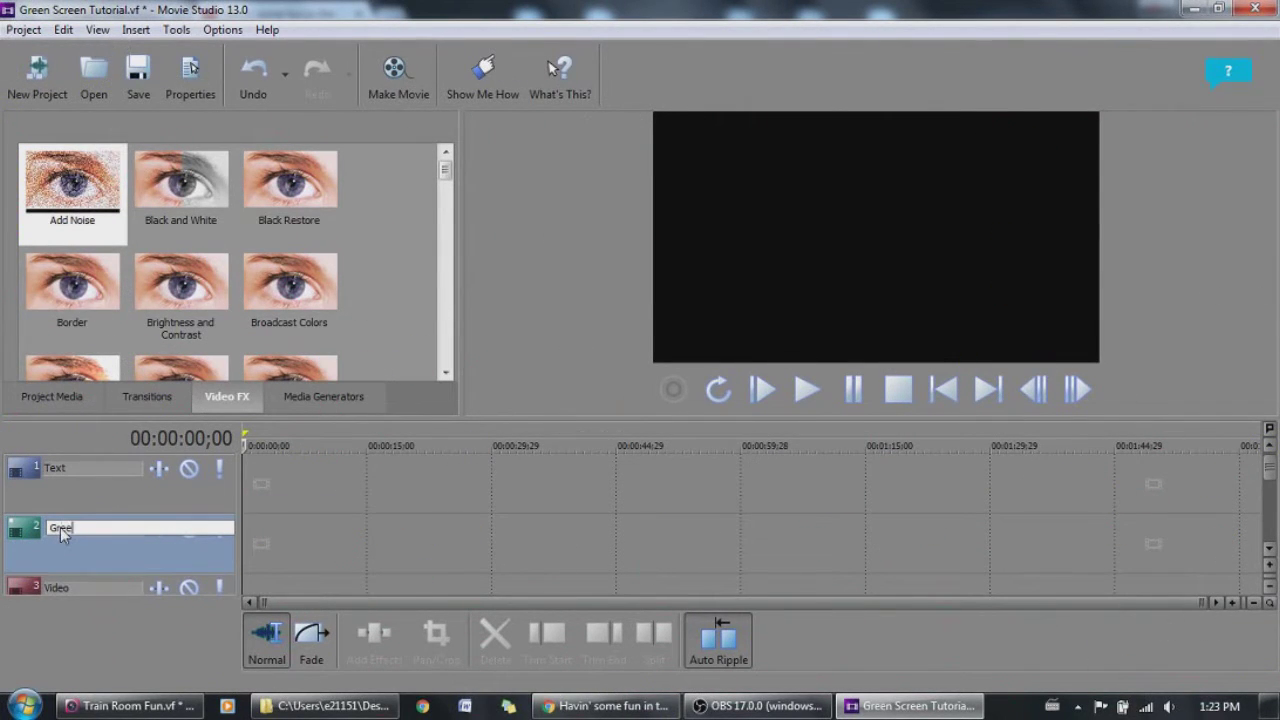
{"action": "type", "text": "n Screen"}
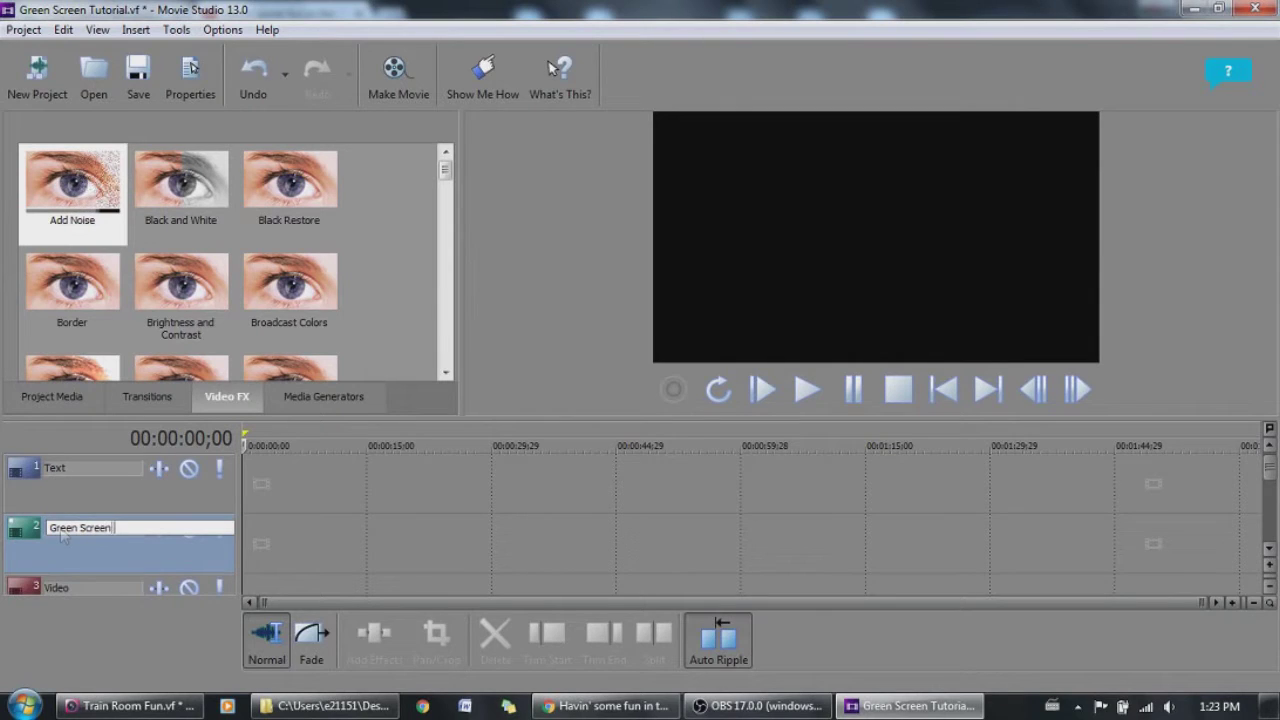
{"action": "type", "text": " Video"}
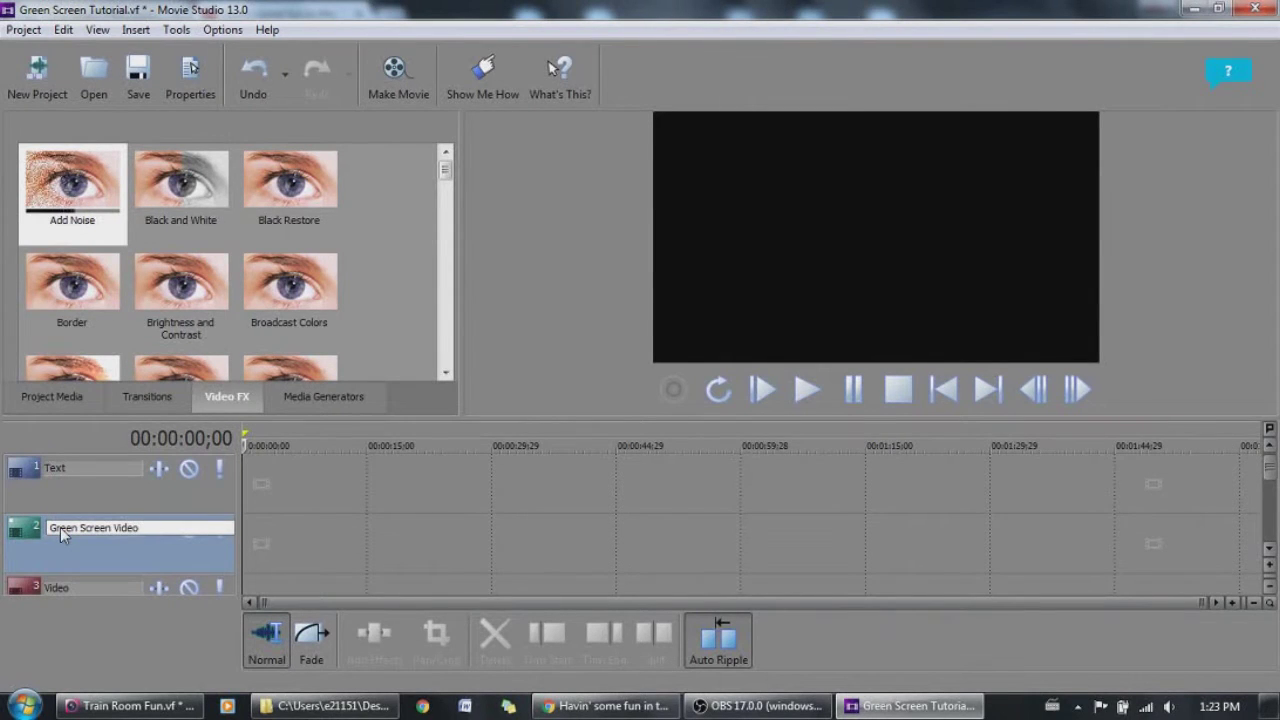
{"action": "key", "text": "Return"}
Insert a new audio track above the Music track and name it Sound FX
{"action": "scroll", "coordinate": [441, 510], "scroll_direction": "down", "scroll_amount": 1}
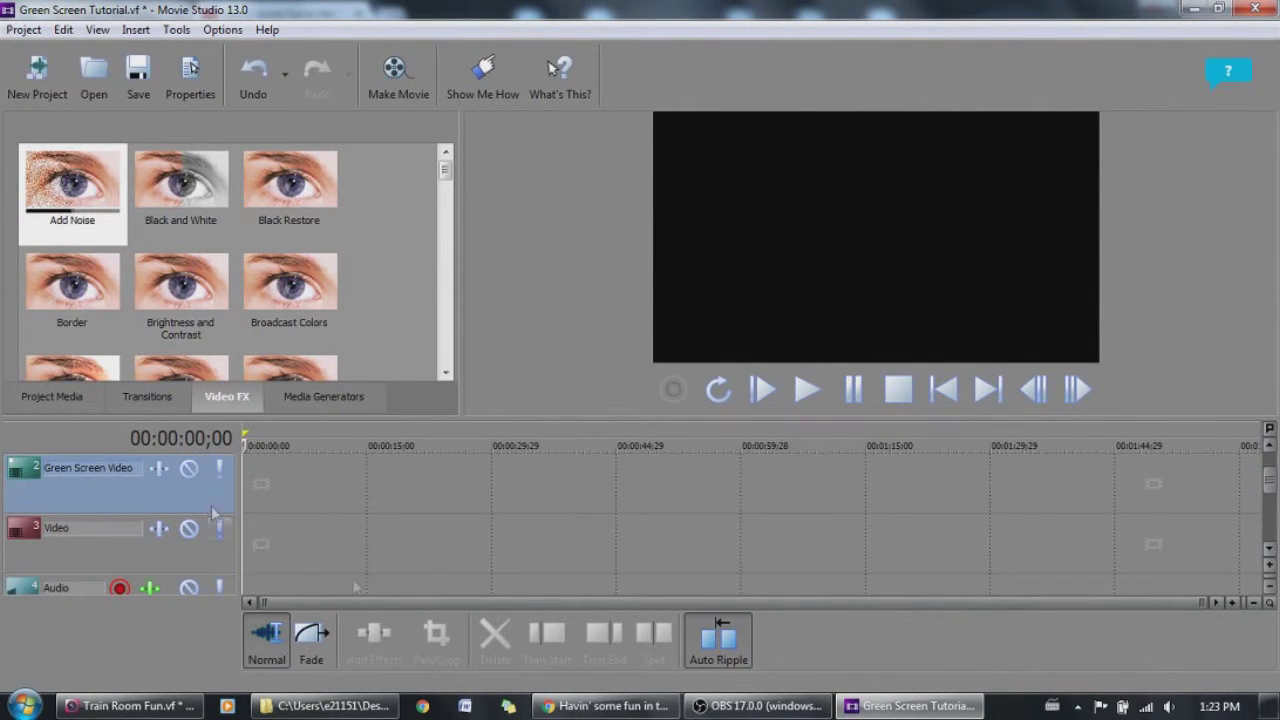
{"action": "left_click", "coordinate": [1269, 549]}
{"action": "left_click", "coordinate": [1269, 549]}
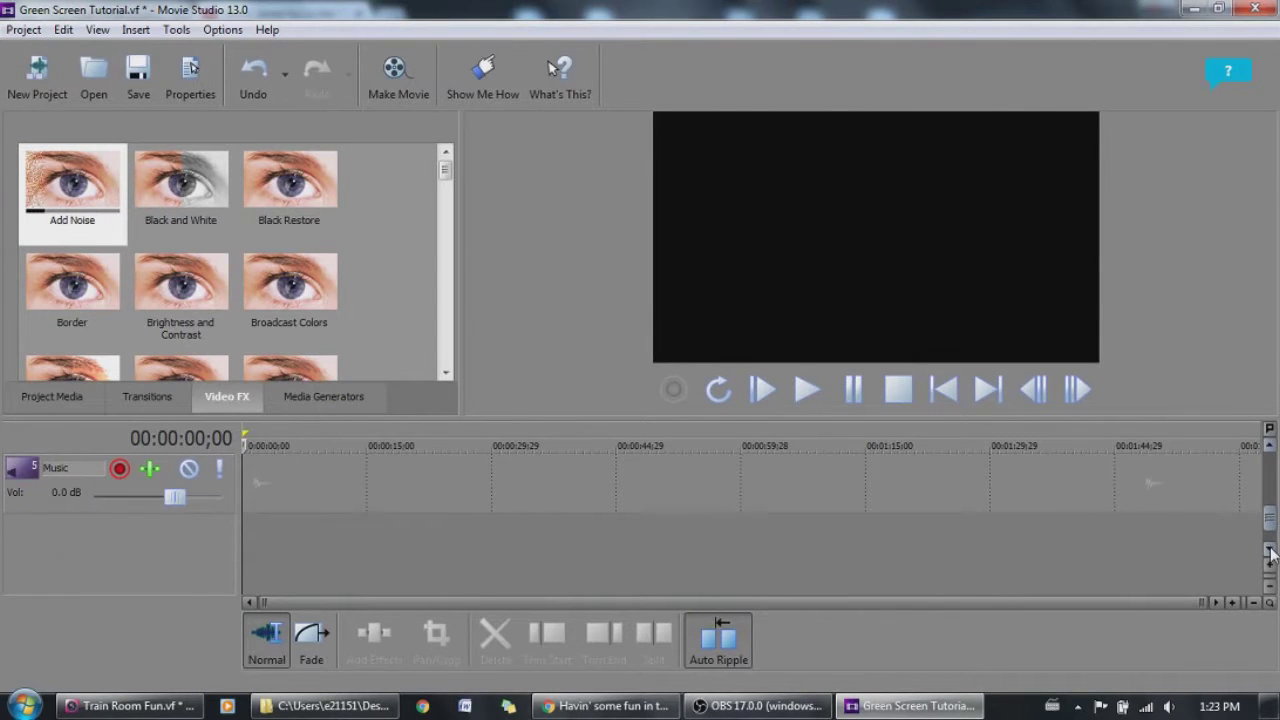
{"action": "right_click", "coordinate": [86, 480]}
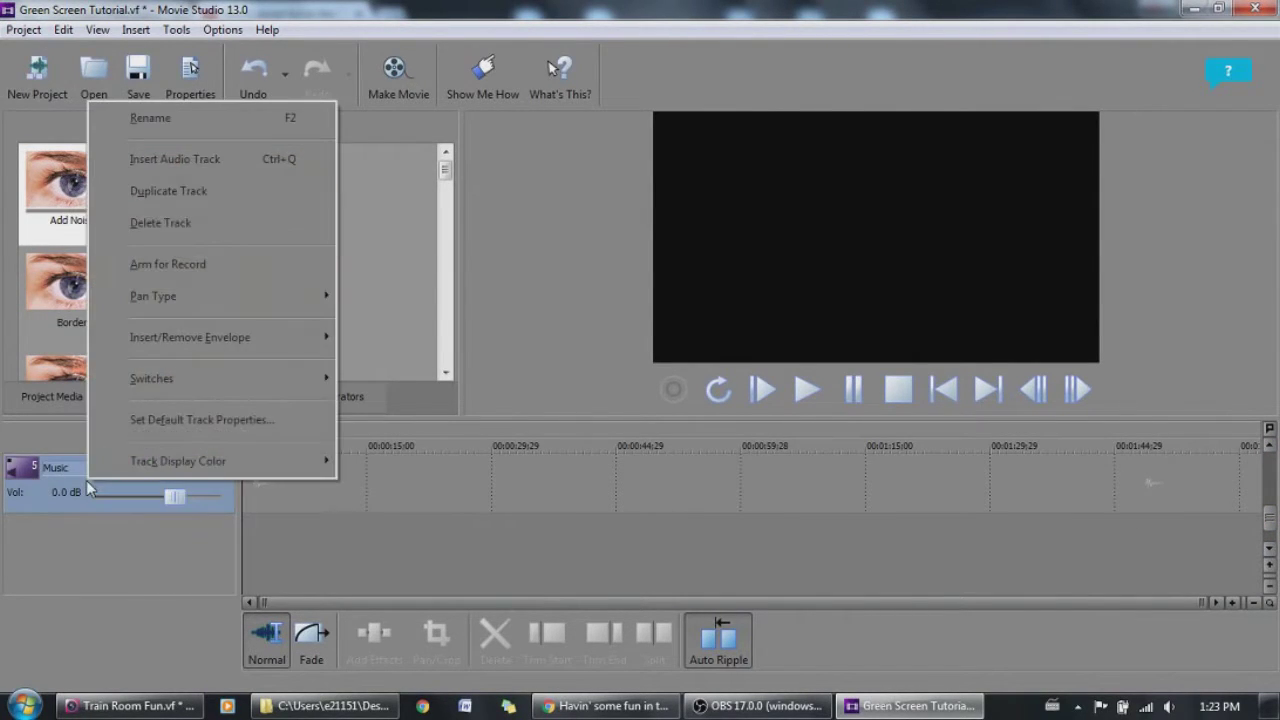
{"action": "left_click", "coordinate": [161, 159]}
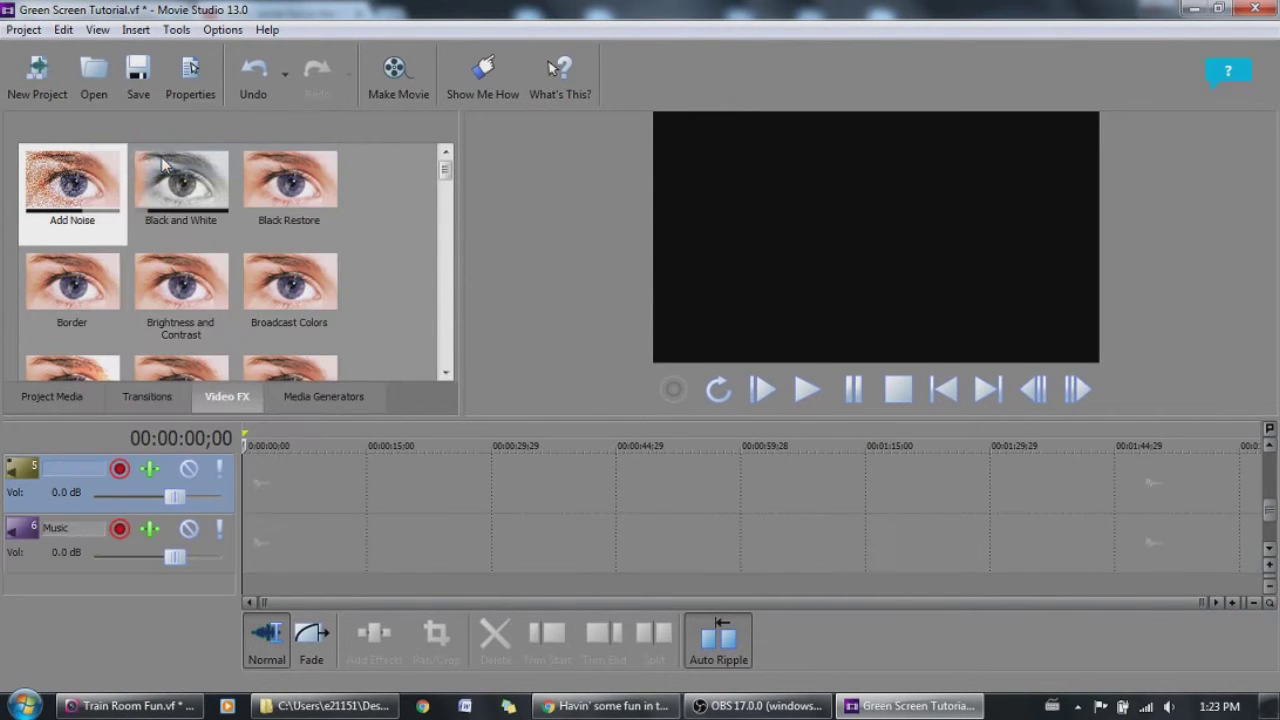
{"action": "double_click", "coordinate": [65, 469]}
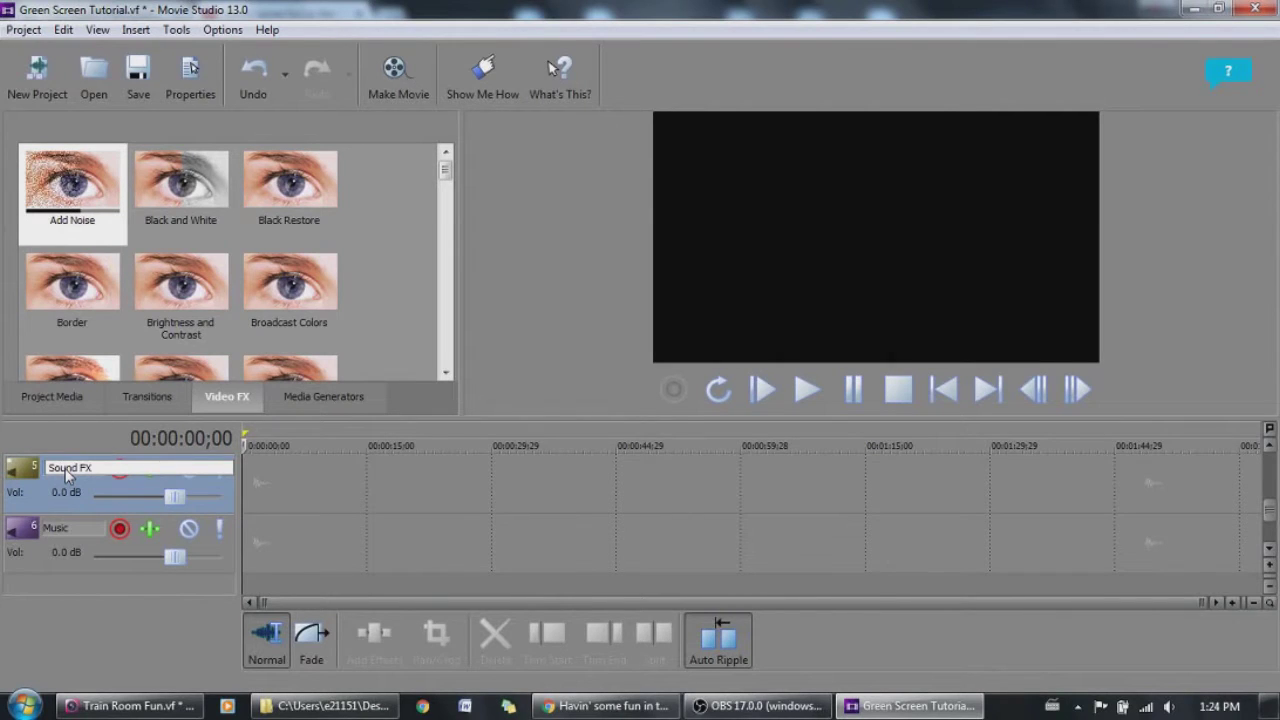
{"action": "key", "text": "Return"}
Add Train room fun 006.MP4 from the Green Screen Tutorial folder to the Video track, starting at about 00:00:22
{"action": "scroll", "coordinate": [749, 569], "scroll_direction": "up", "scroll_amount": 4}
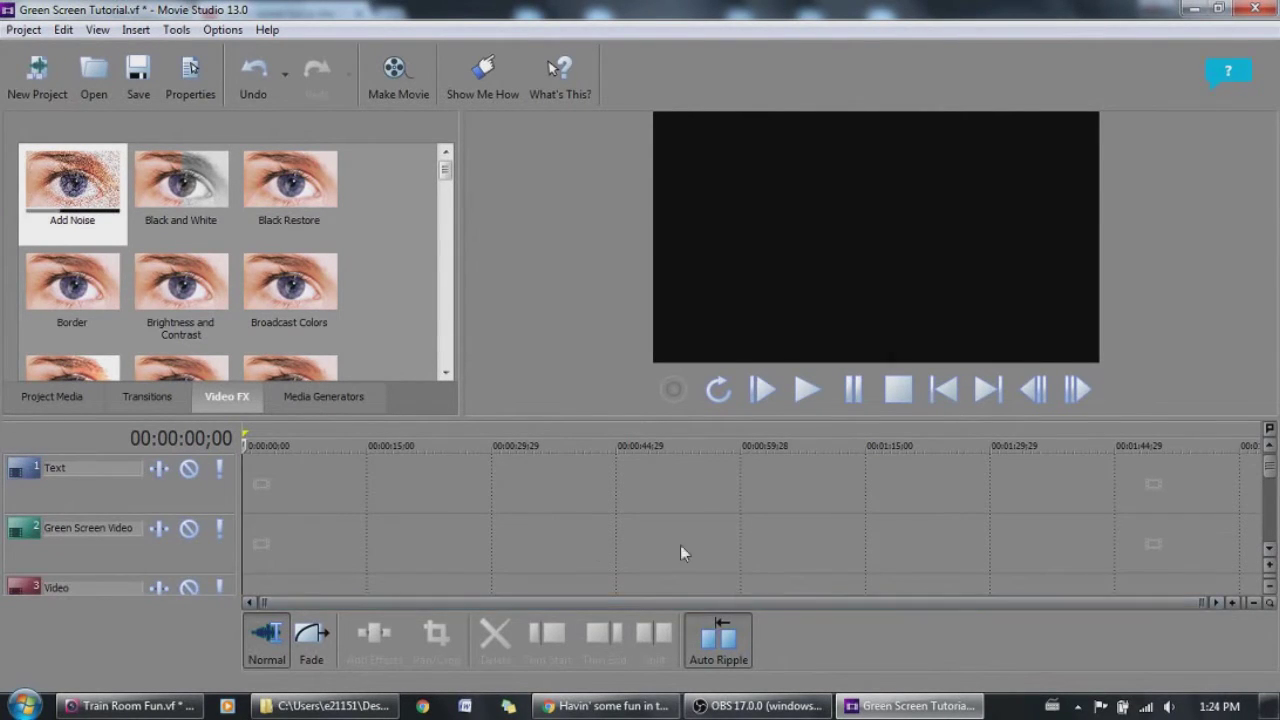
{"action": "left_click", "coordinate": [325, 706]}
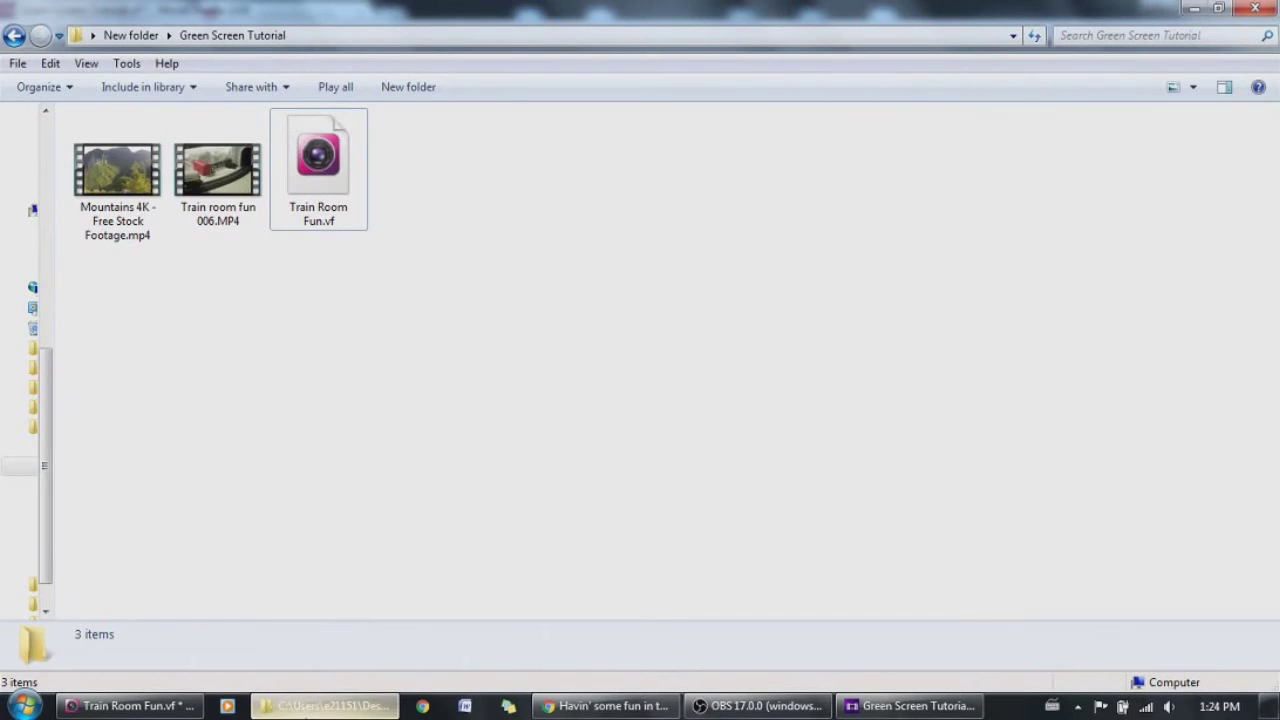
{"action": "left_click", "coordinate": [220, 174]}
{"action": "left_click_drag", "start_coordinate": [220, 174], "coordinate": [505, 584]}
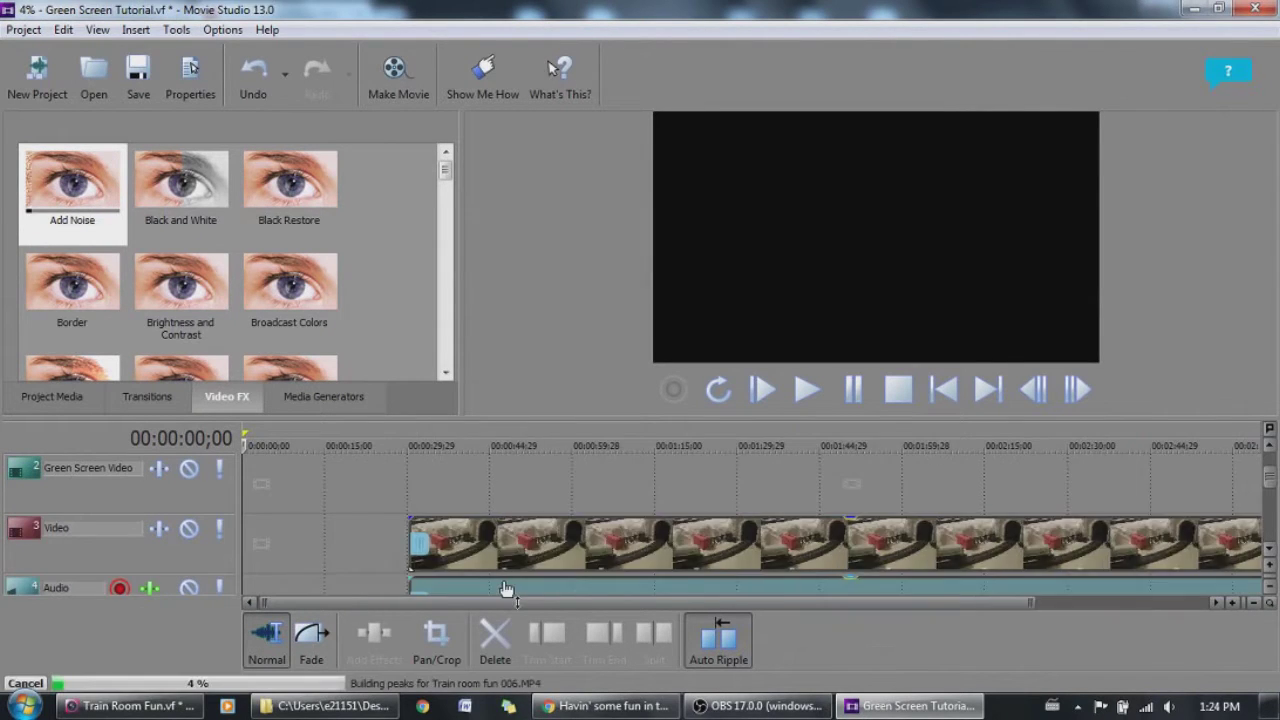
{"action": "left_click_drag", "start_coordinate": [612, 496], "coordinate": [536, 494]}
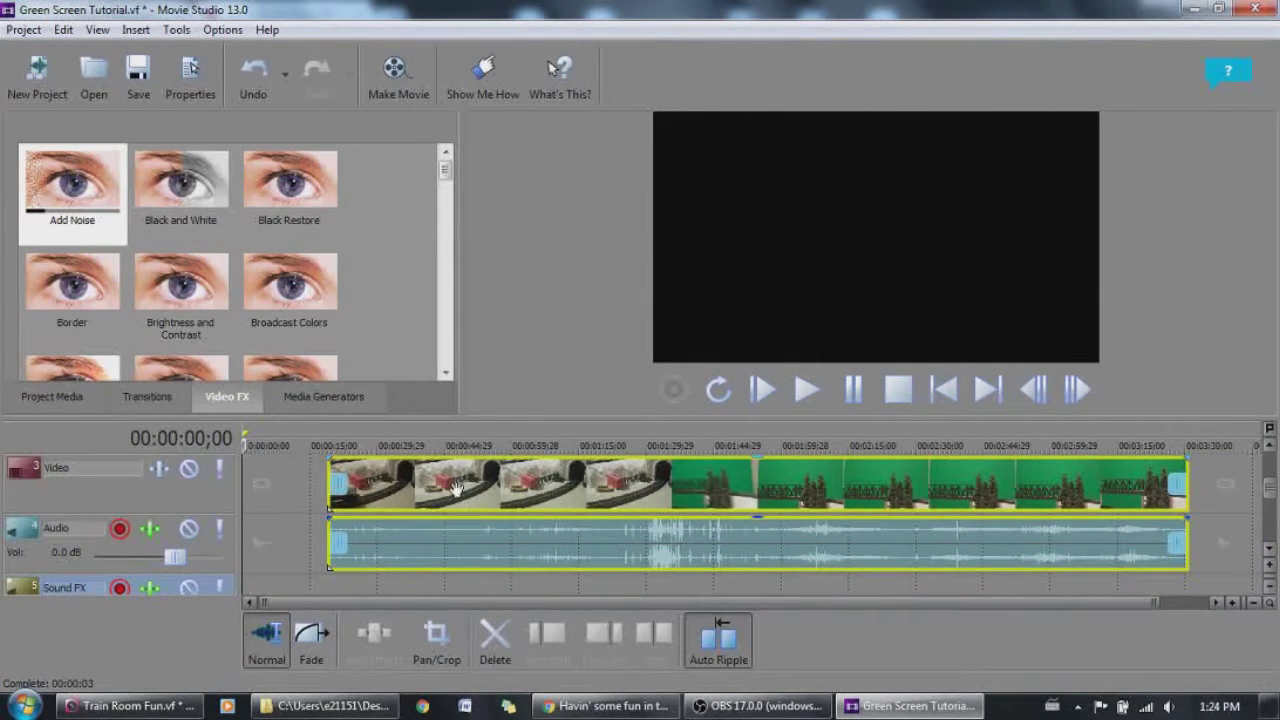
{"action": "left_click_drag", "start_coordinate": [471, 537], "coordinate": [522, 484]}
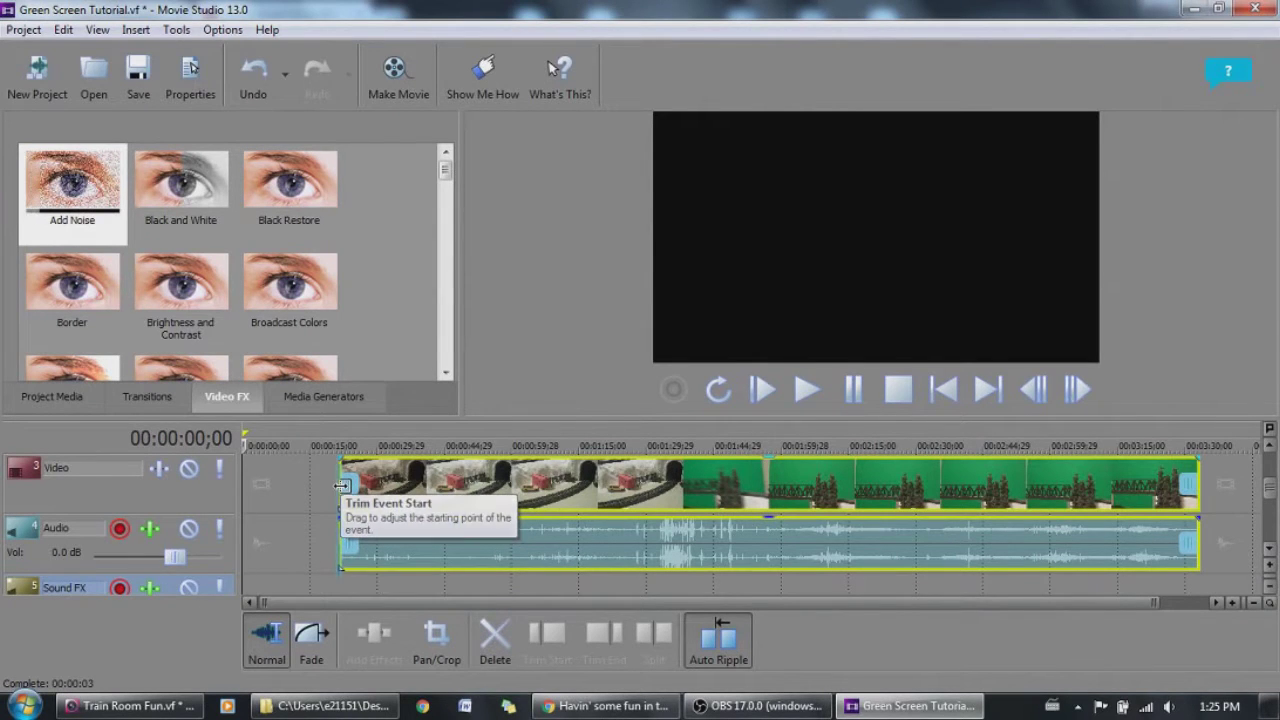
Trim the start of the train clip to the steady green screen bridge shot, playing it to find the cut point
{"action": "left_click_drag", "start_coordinate": [347, 485], "coordinate": [720, 489]}
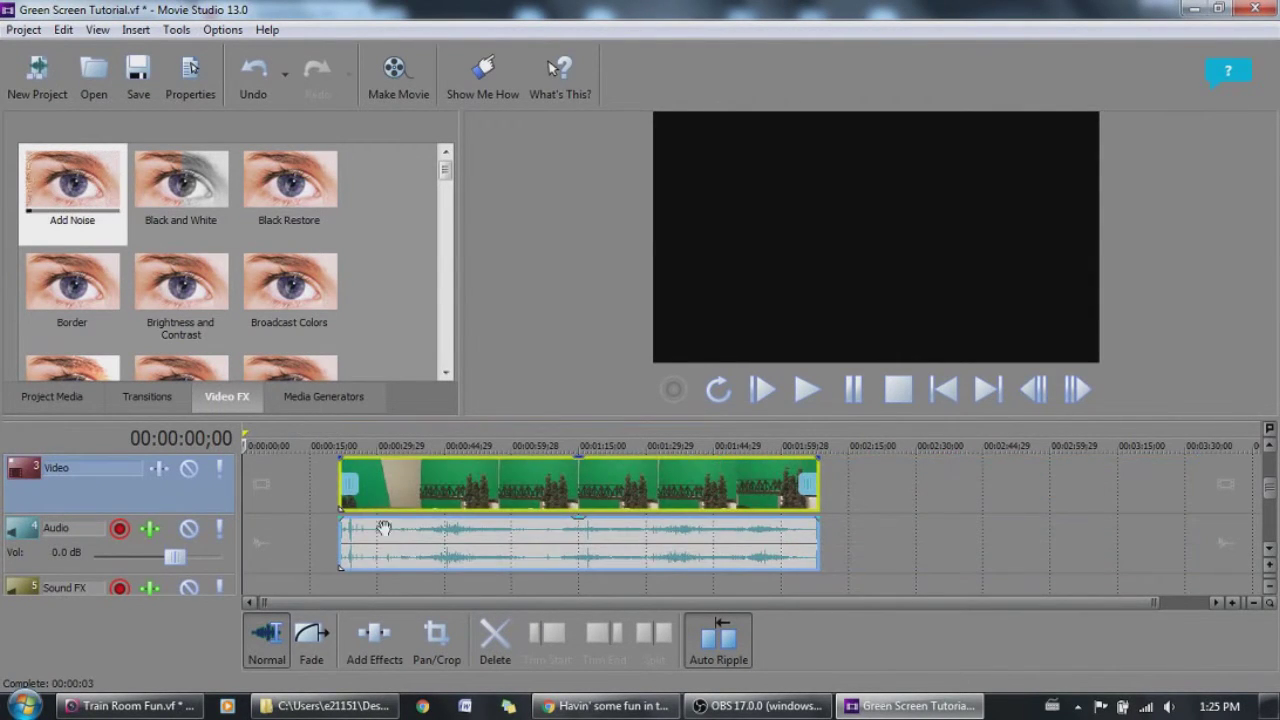
{"action": "left_click", "coordinate": [343, 470]}
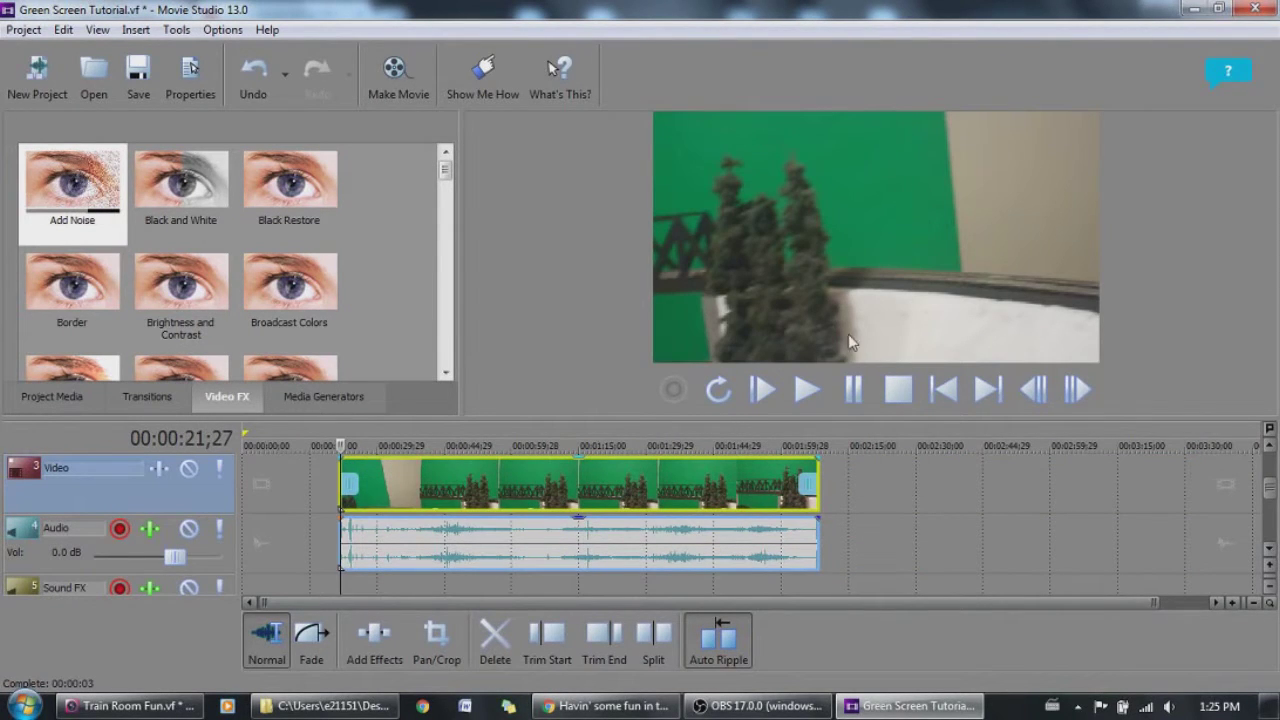
{"action": "left_click", "coordinate": [806, 392]}
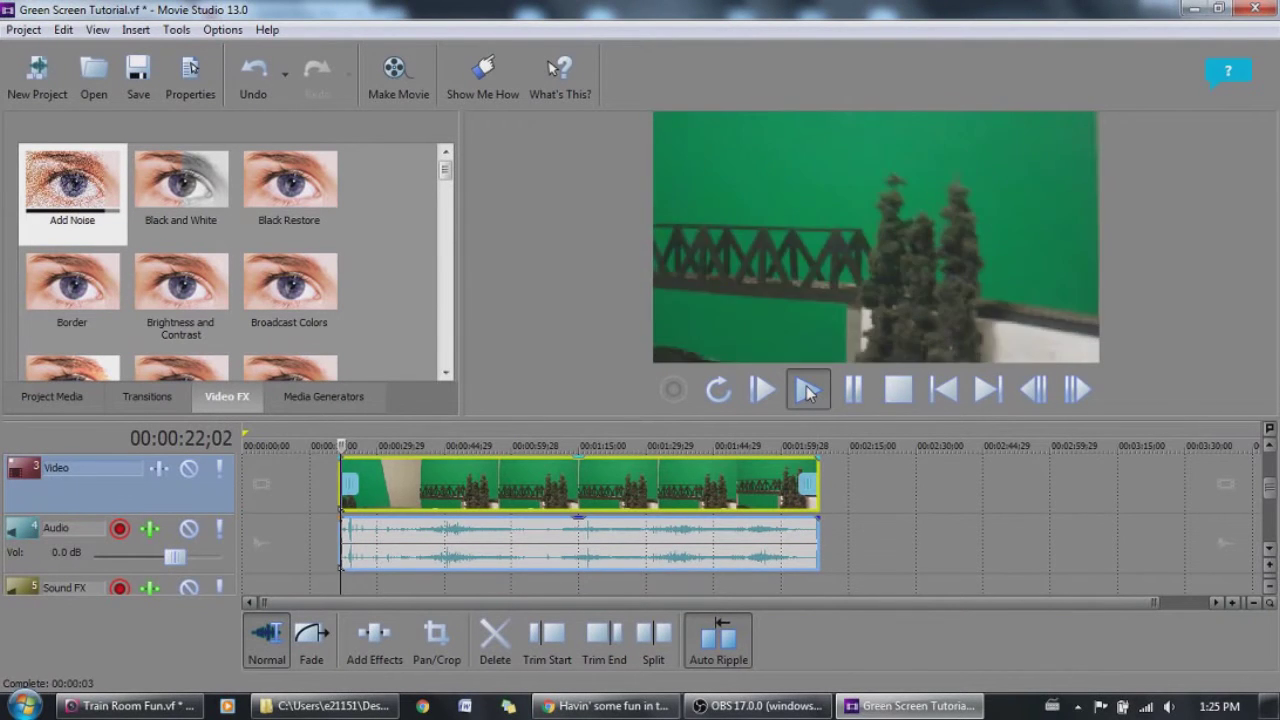
{"action": "left_click", "coordinate": [855, 392]}
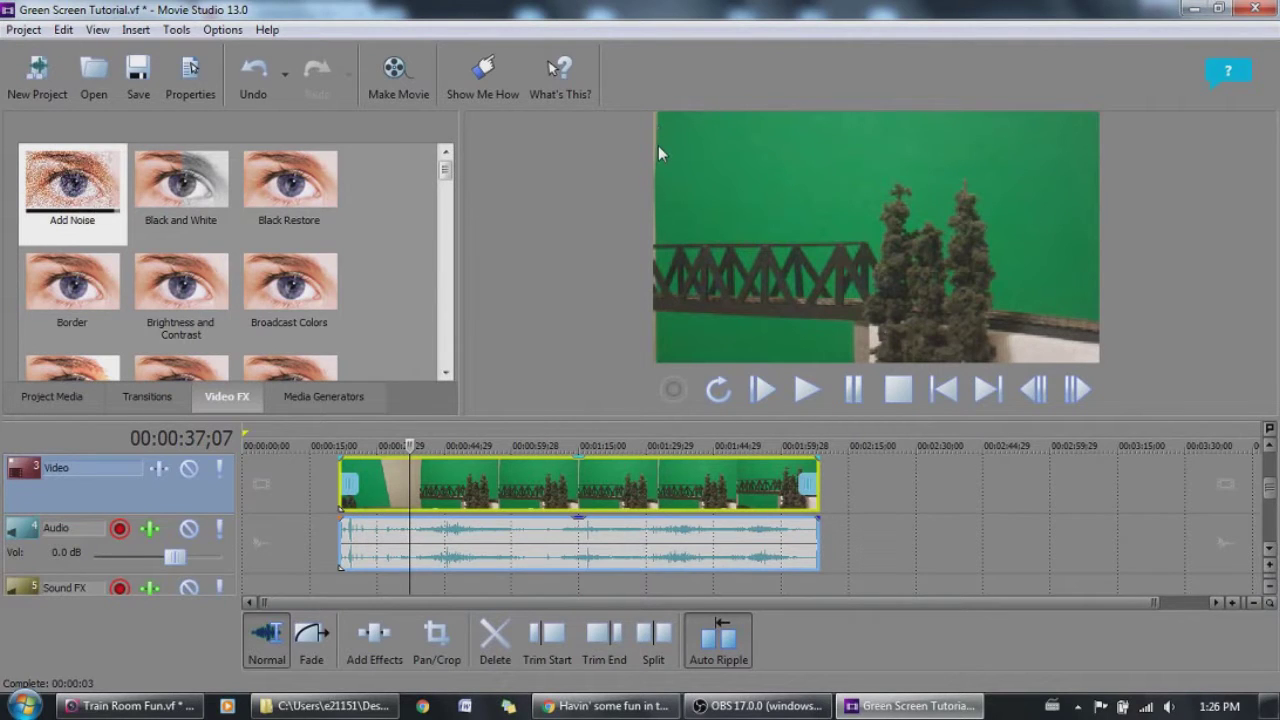
{"action": "left_click_drag", "start_coordinate": [341, 475], "coordinate": [566, 483]}
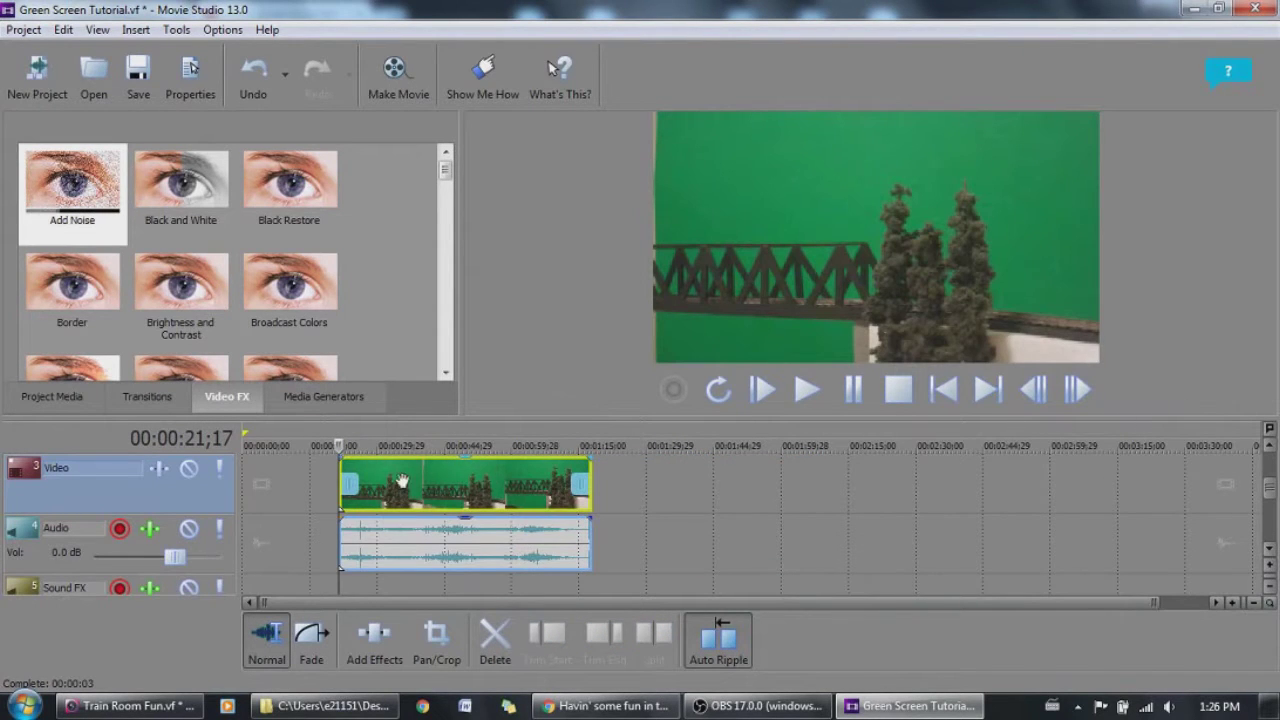
Play the trimmed clip and cut its end back to 00:00:31;20
{"action": "left_click", "coordinate": [810, 396]}
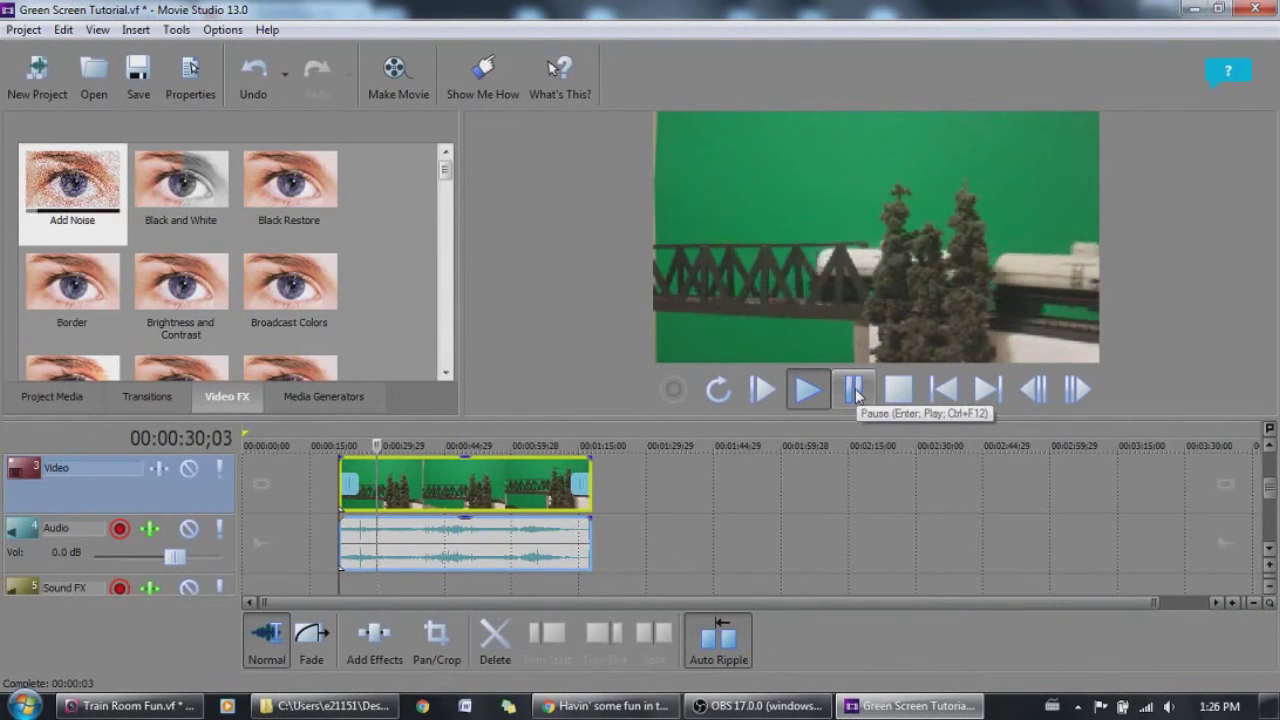
{"action": "left_click", "coordinate": [853, 391]}
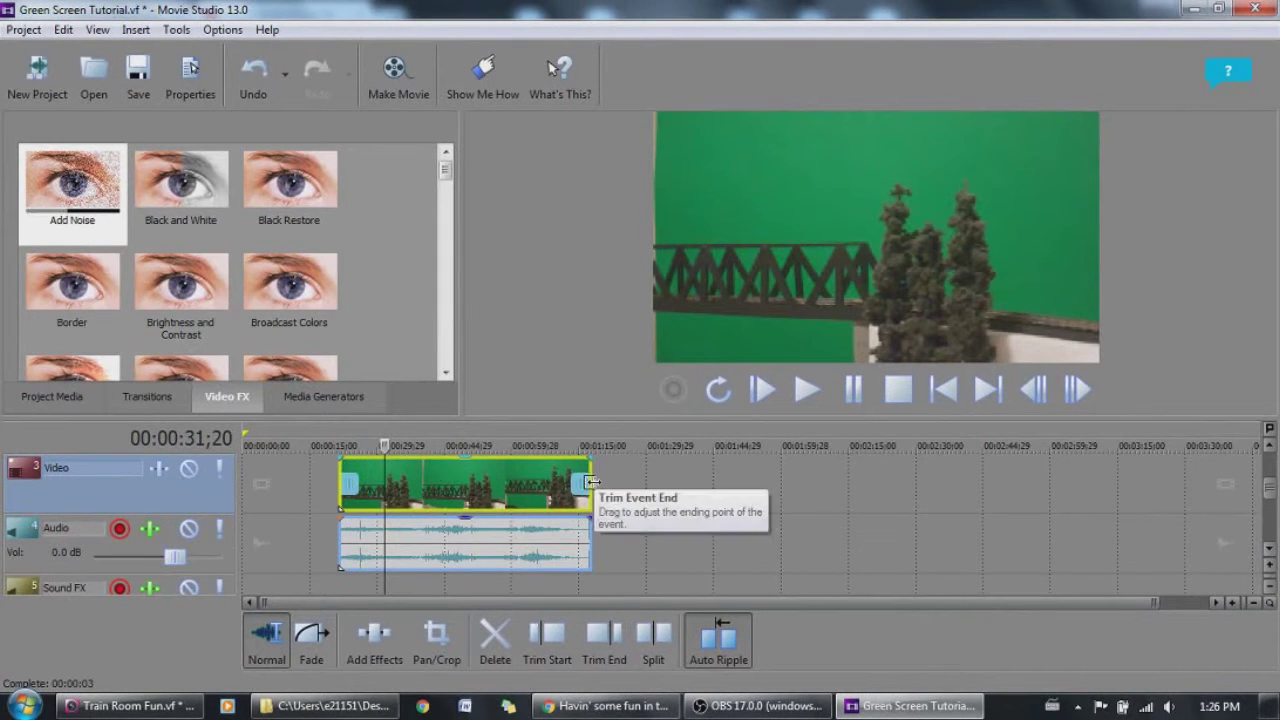
{"action": "left_click_drag", "start_coordinate": [580, 485], "coordinate": [394, 474]}
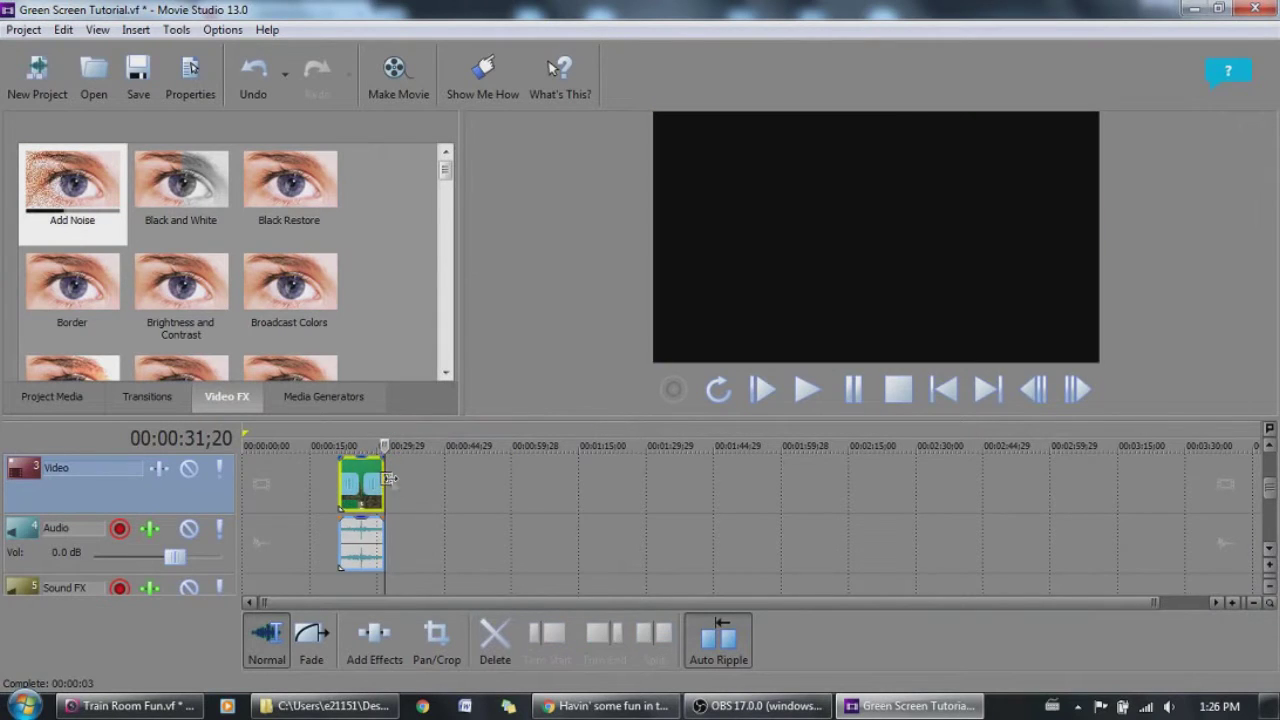
Move the trimmed clip to about 00:01:32 on the timeline and play it back
{"action": "left_click_drag", "start_coordinate": [359, 467], "coordinate": [678, 467]}
{"action": "left_click", "coordinate": [808, 393]}
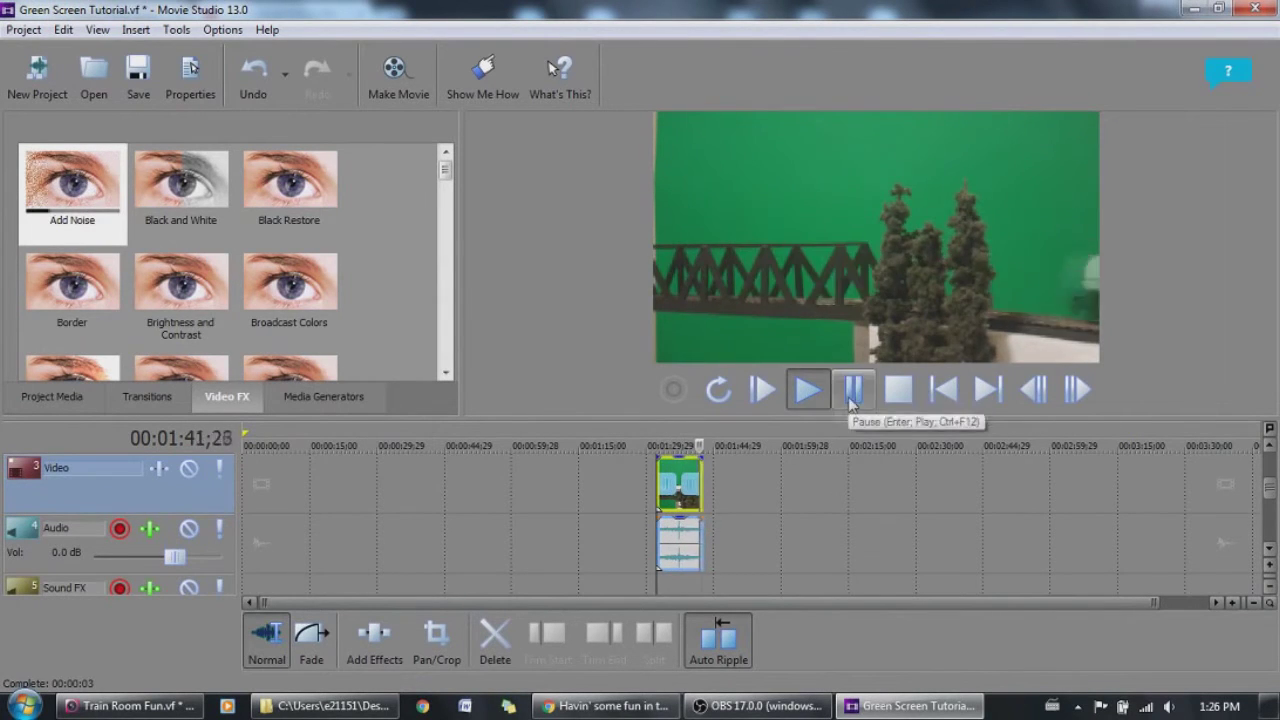
{"action": "key", "text": "space"}
Lower the audio event's gain all the way to silence the clip, and play the clip to check it
{"action": "left_click", "coordinate": [685, 545]}
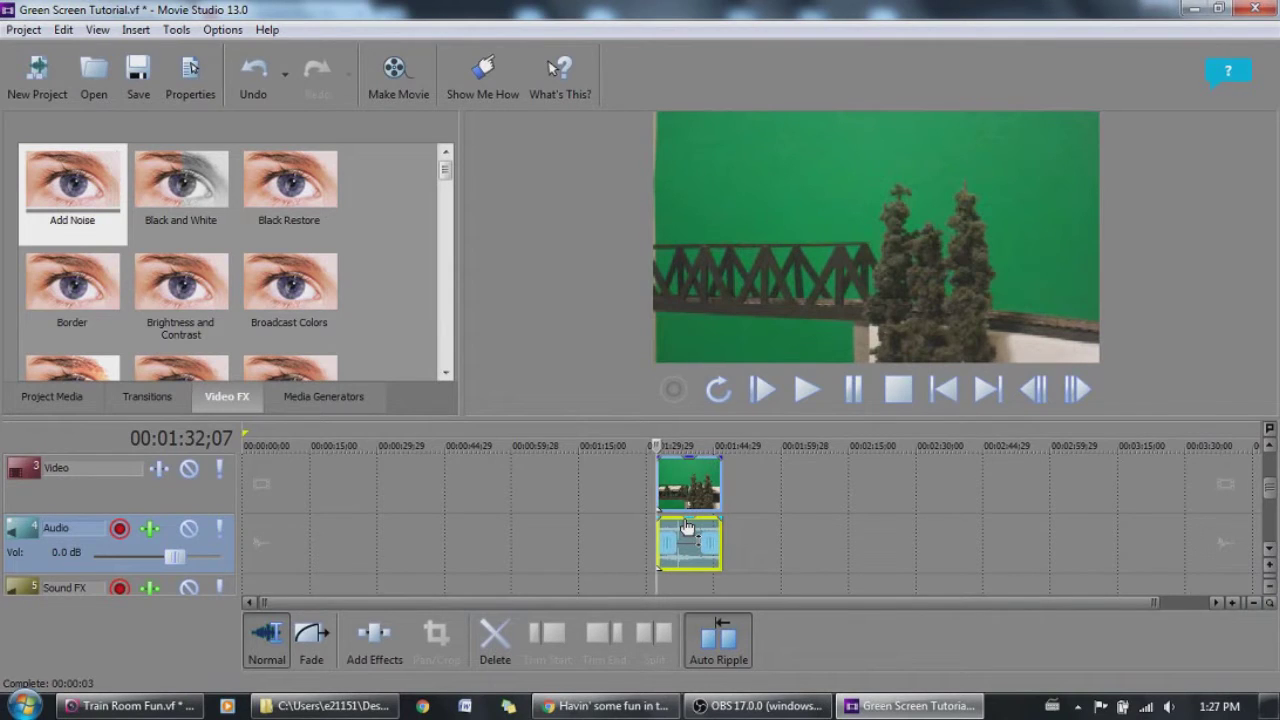
{"action": "mouse_move", "coordinate": [687, 527]}
{"action": "left_mouse_down"}
{"action": "mouse_move", "coordinate": [694, 592]}
{"action": "mouse_move", "coordinate": [694, 544]}
{"action": "left_mouse_up"}
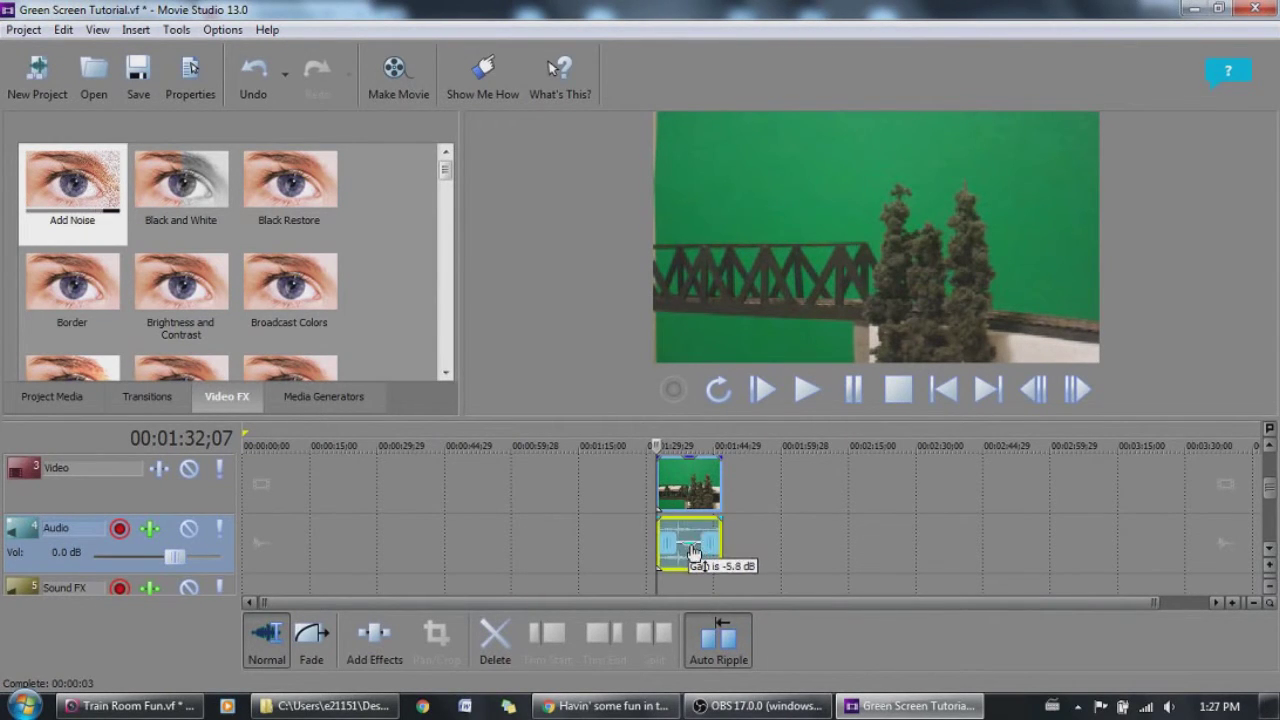
{"action": "left_click_drag", "start_coordinate": [694, 544], "coordinate": [698, 526]}
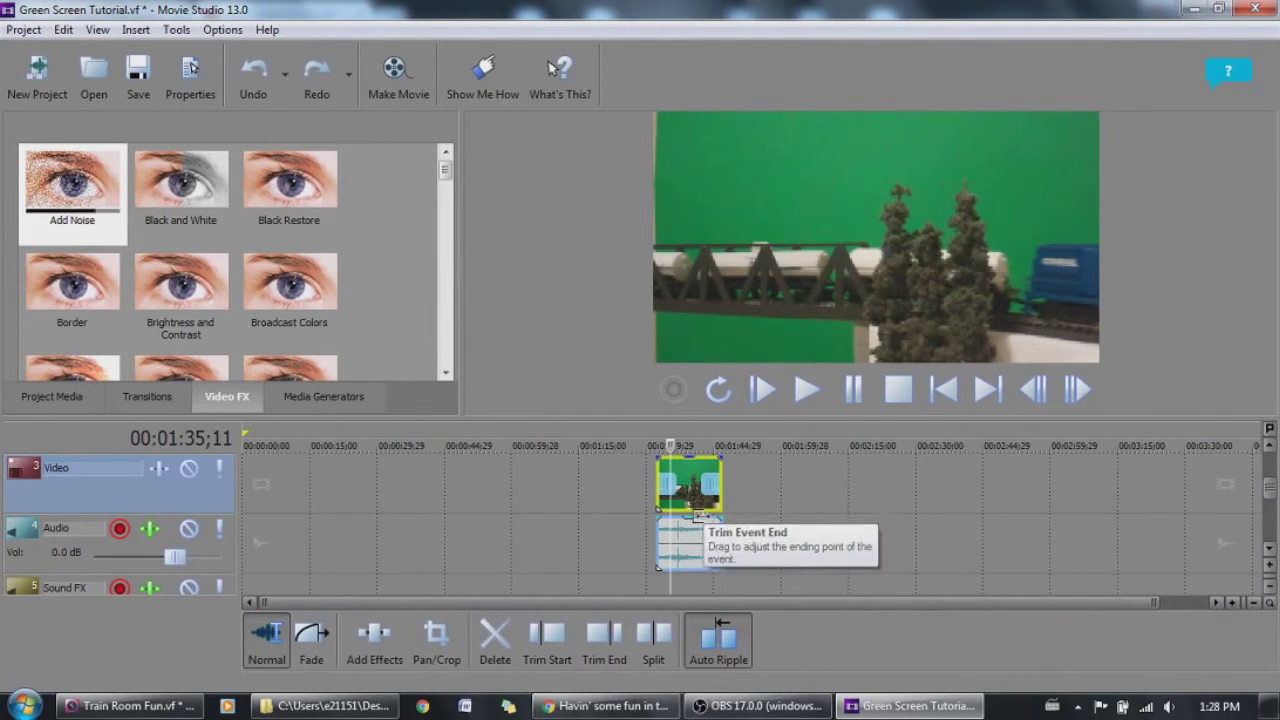
{"action": "left_click_drag", "start_coordinate": [695, 522], "coordinate": [697, 590]}
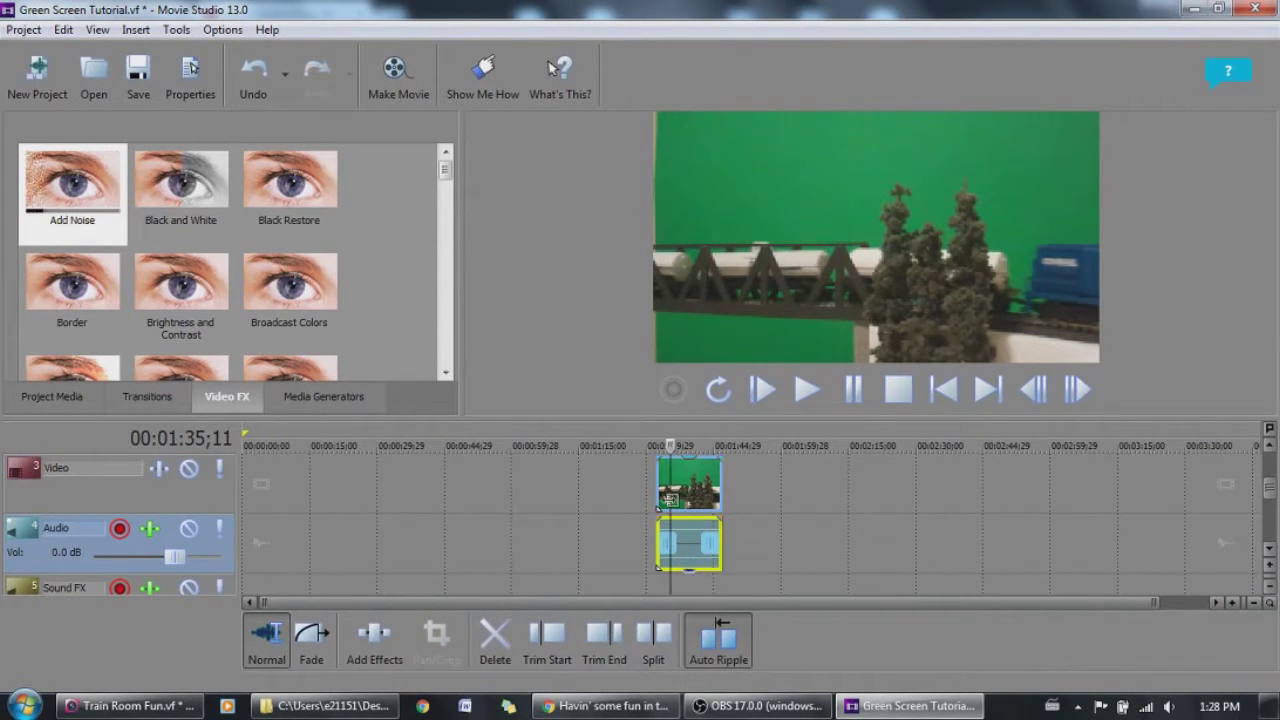
{"action": "left_click", "coordinate": [808, 390]}
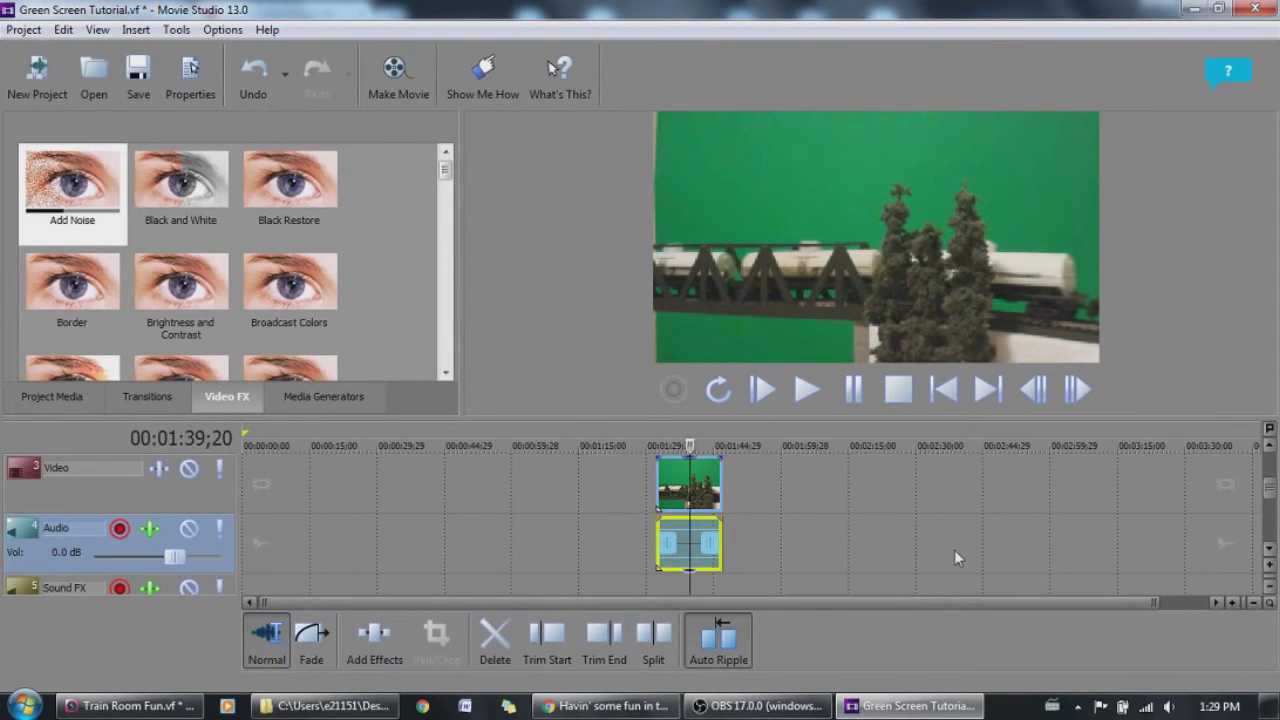
Switch to YouTube in Chrome, search for "mountain 4k free footage" and open the video "Mountains 4K - Free Stock Footage"
{"action": "left_click", "coordinate": [605, 705]}
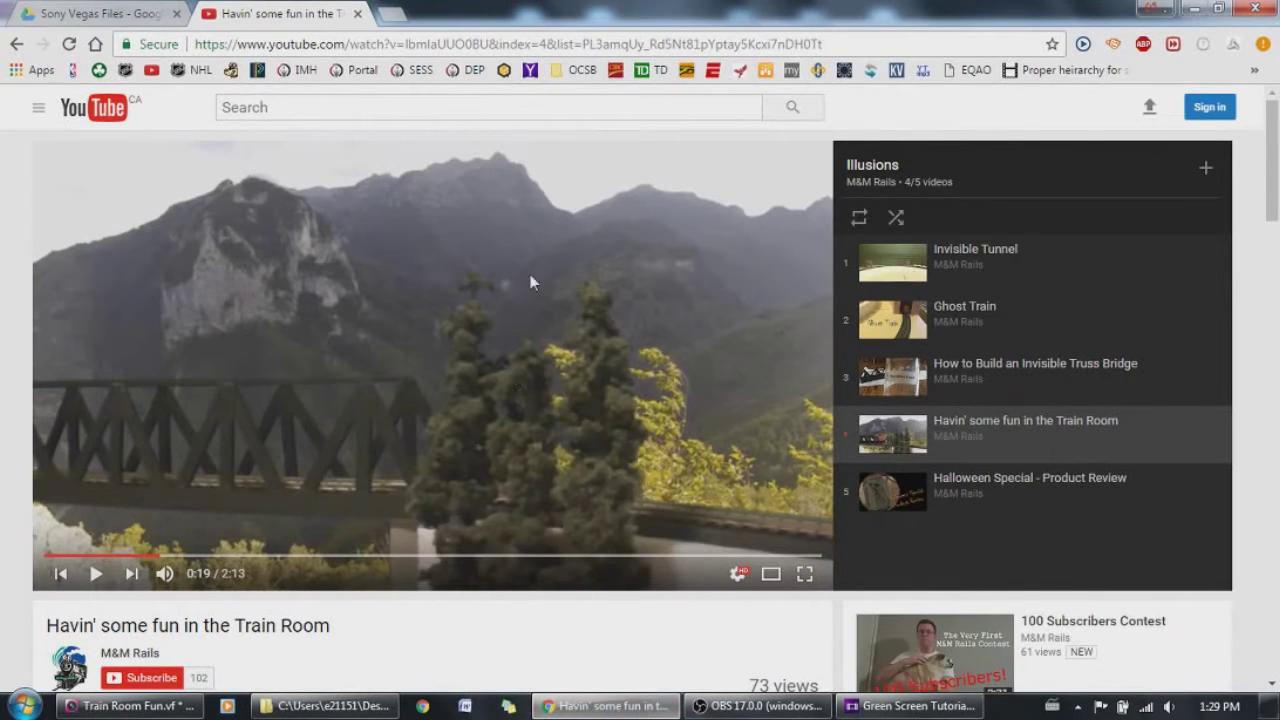
{"action": "left_click", "coordinate": [267, 110]}
{"action": "type", "text": "moun"}
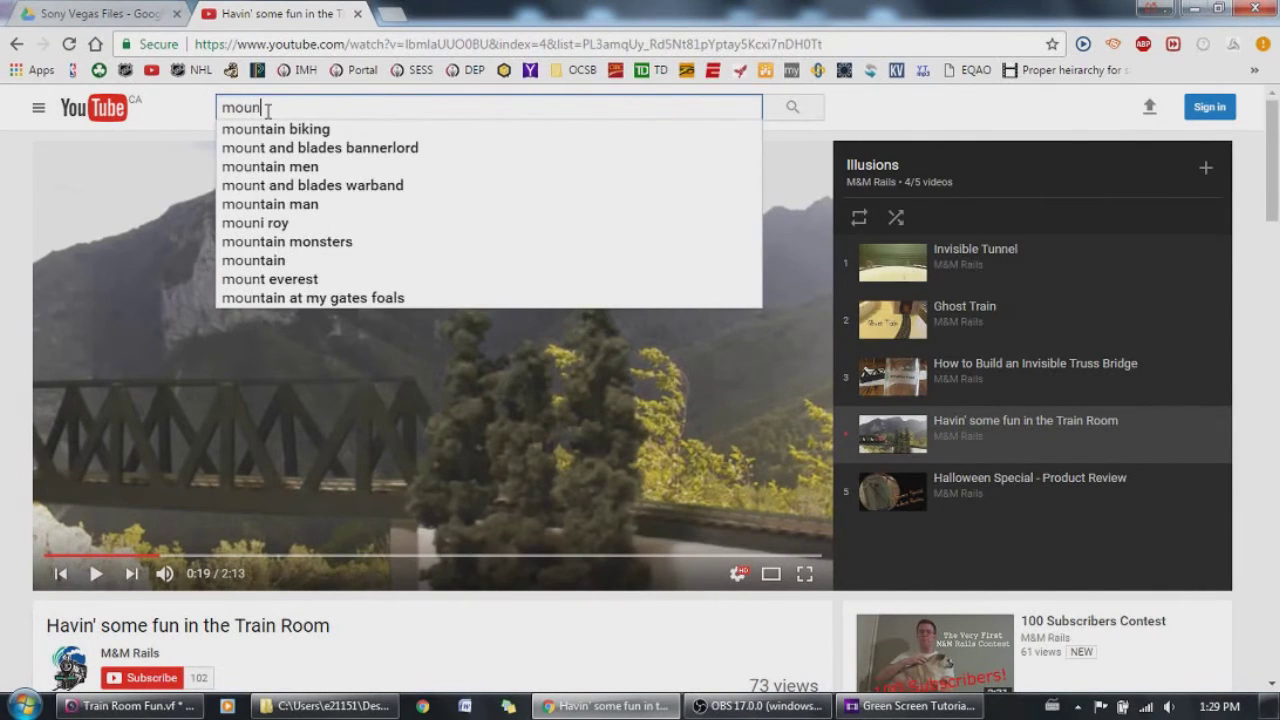
{"action": "type", "text": "tain 4"}
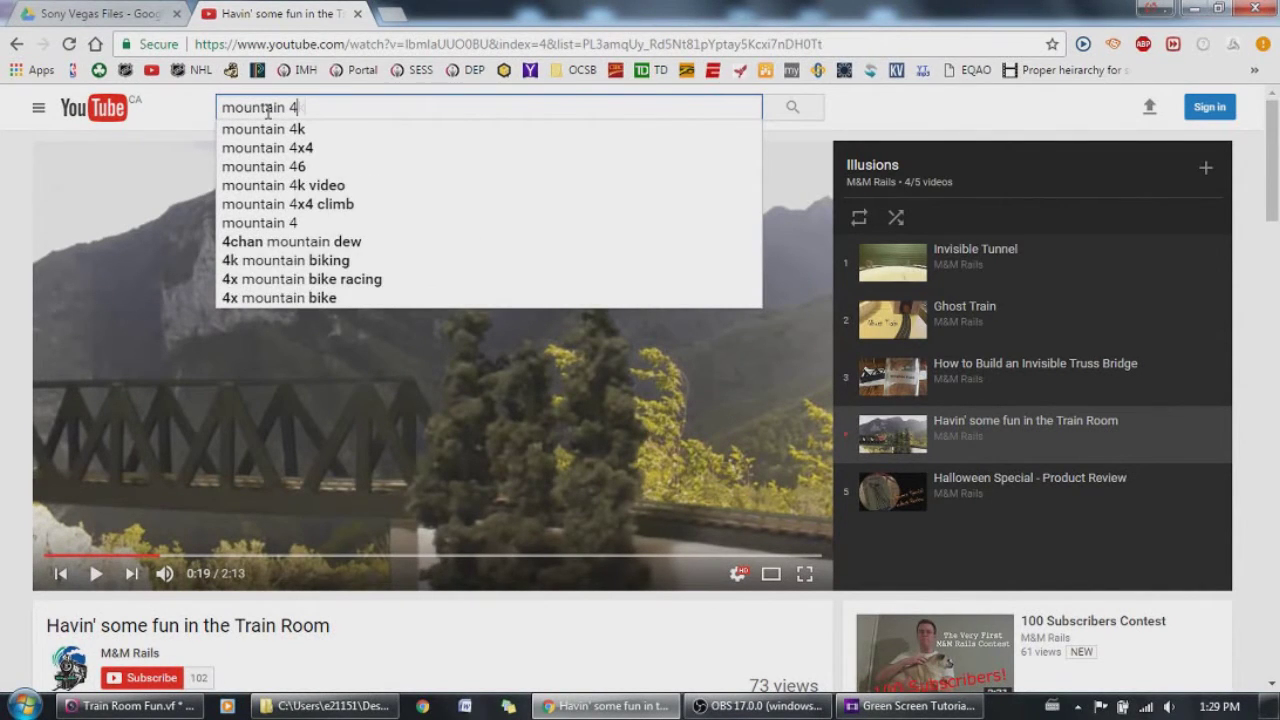
{"action": "type", "text": "k free "}
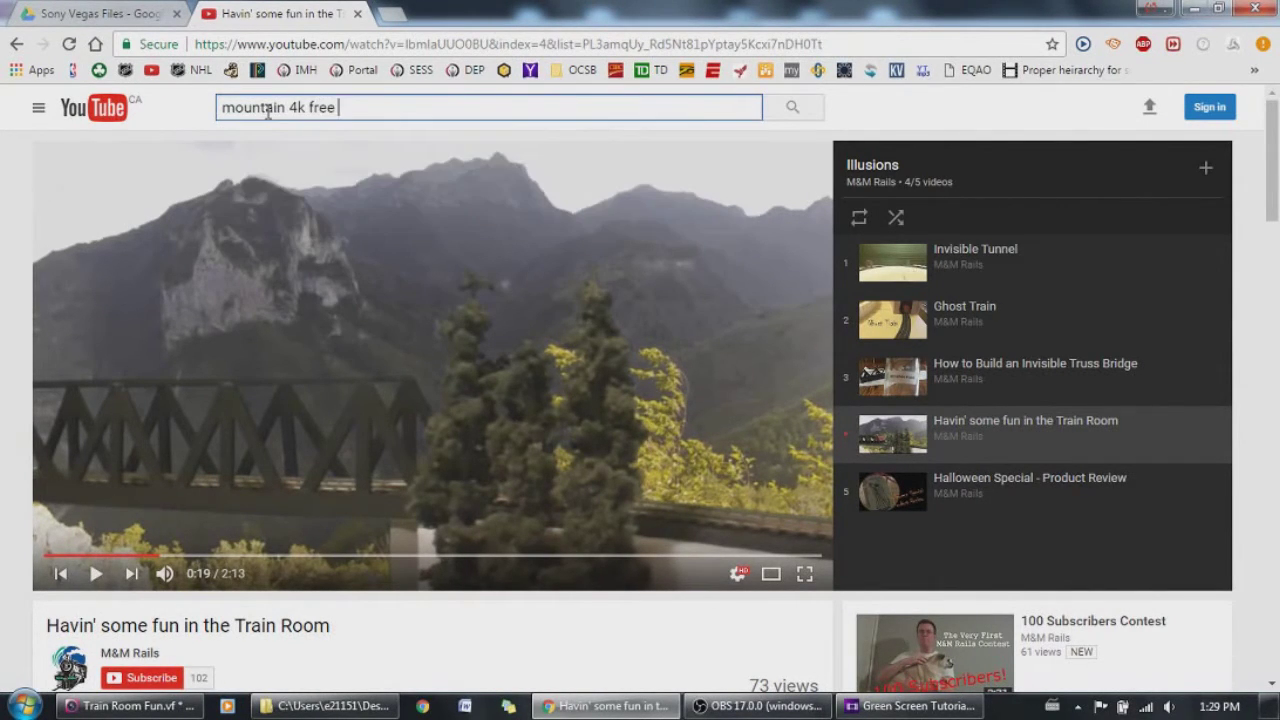
{"action": "type", "text": "footage"}
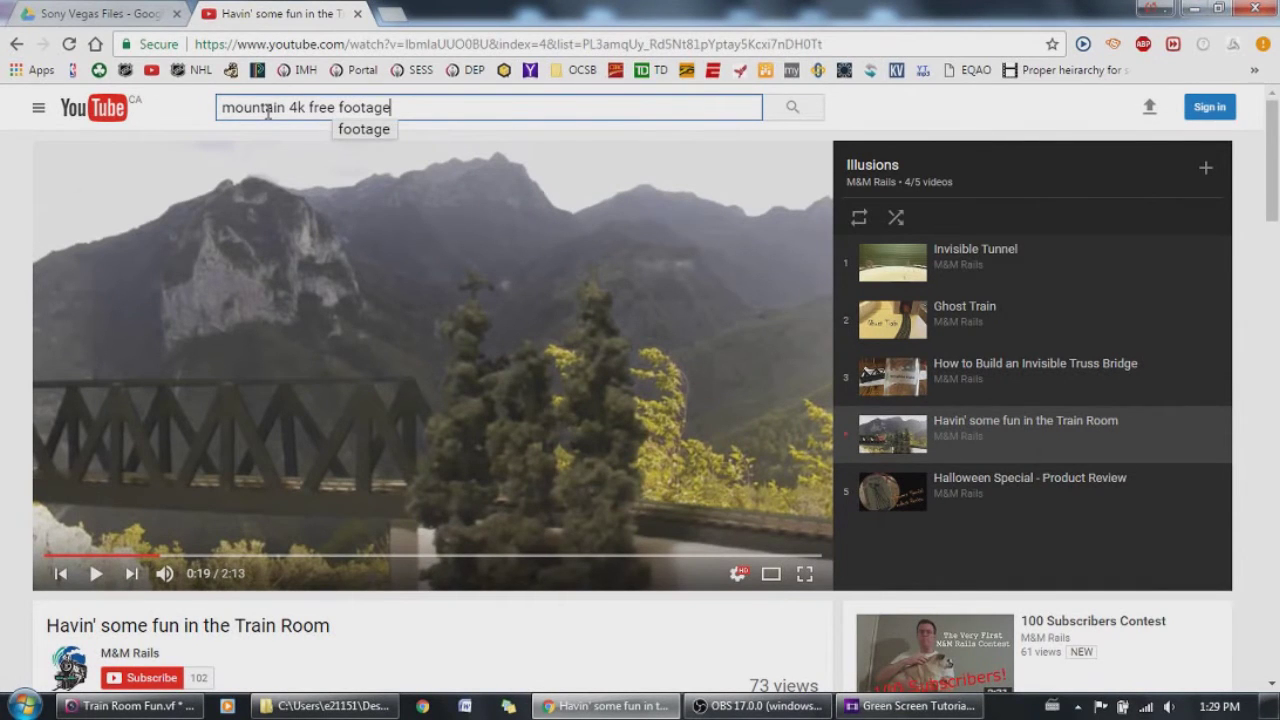
{"action": "key", "text": "Return"}
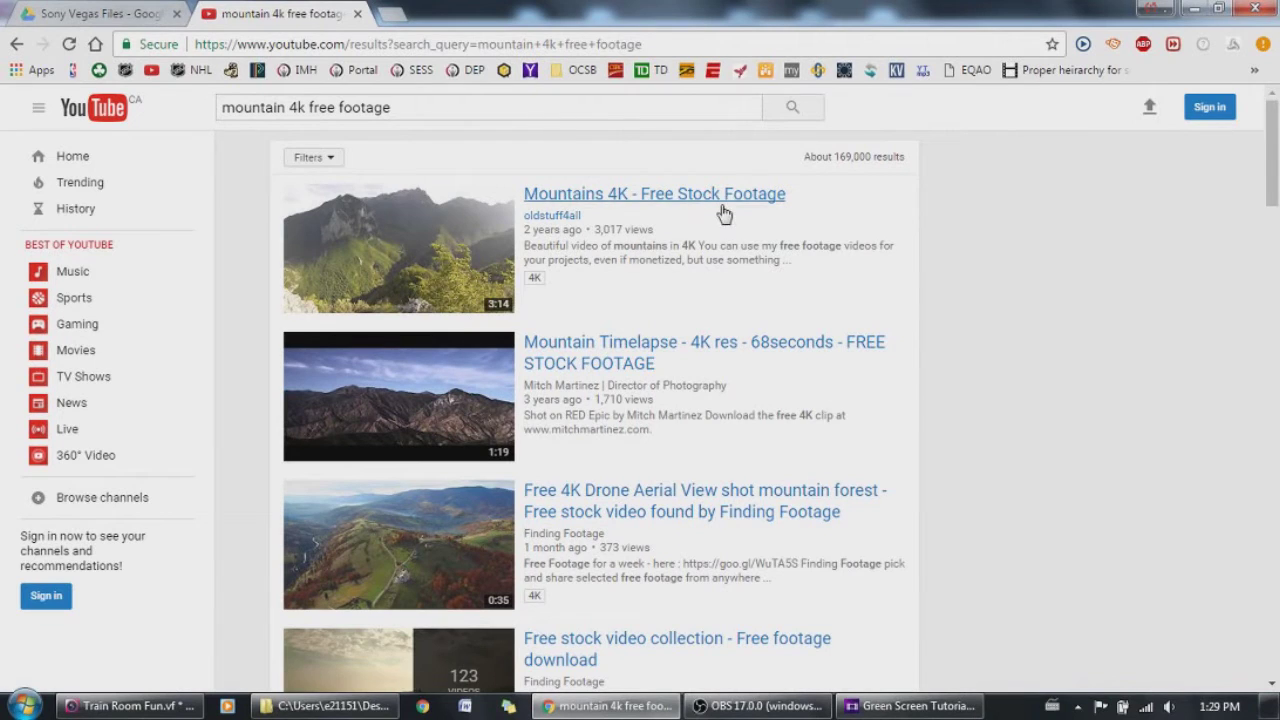
{"action": "left_click", "coordinate": [404, 251]}
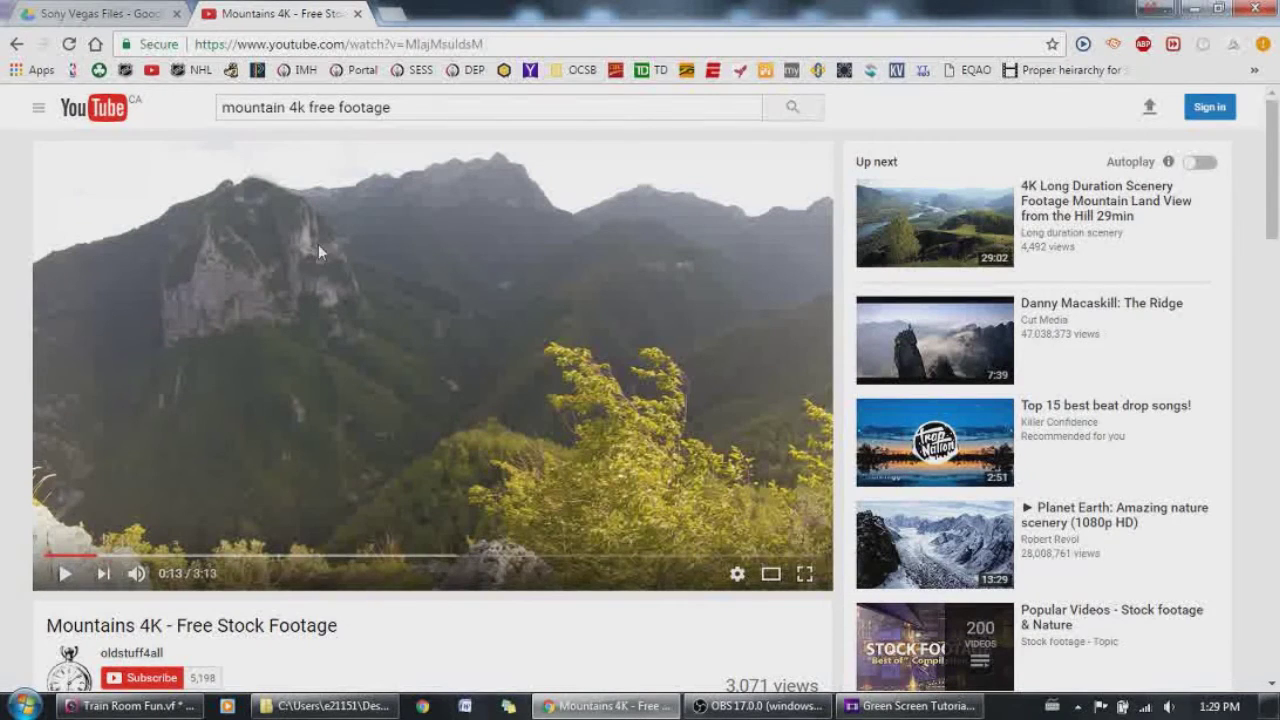
Copy the mountain video's web address and open the KeepVid site in a new browser tab
{"action": "left_click", "coordinate": [294, 46]}
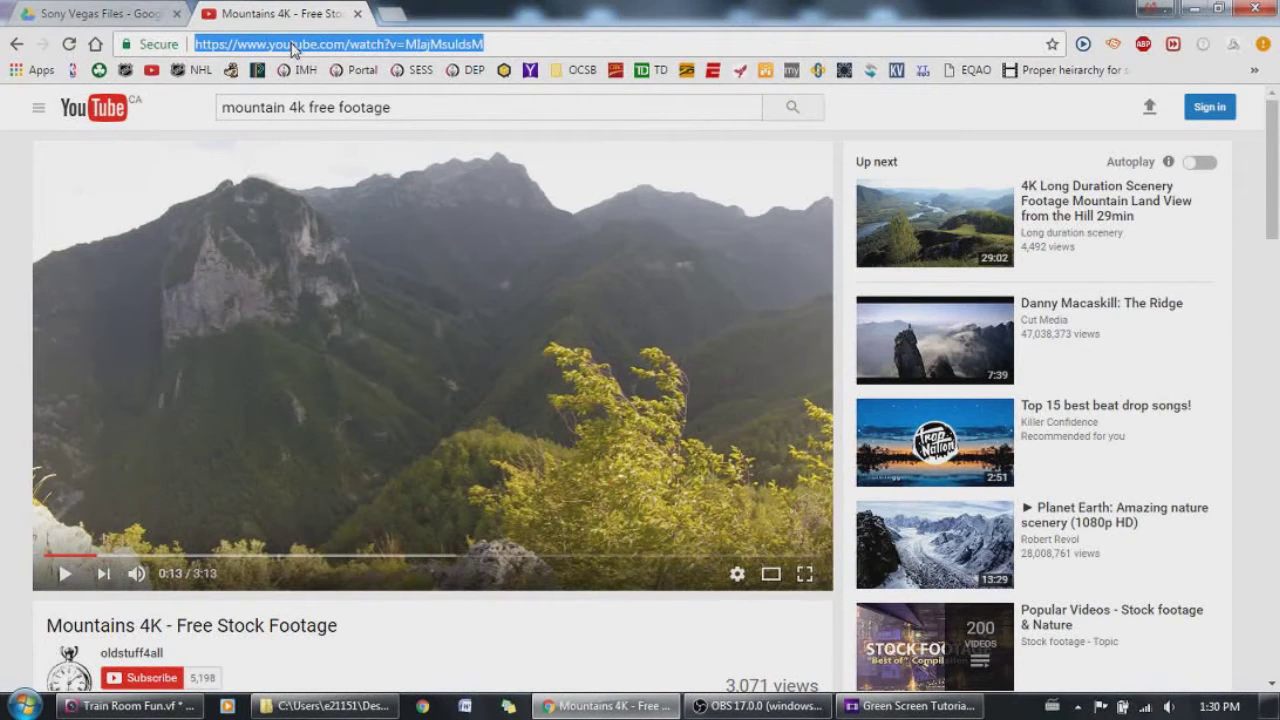
{"action": "right_click", "coordinate": [294, 46]}
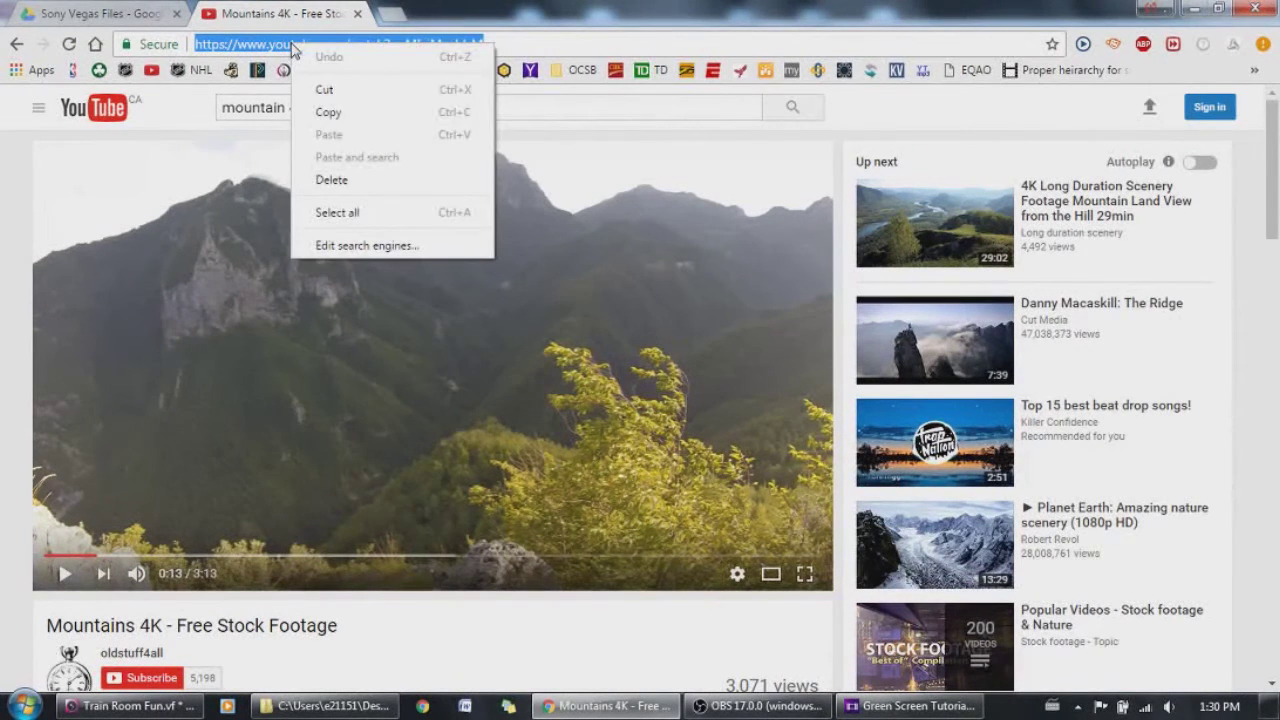
{"action": "left_click", "coordinate": [326, 113]}
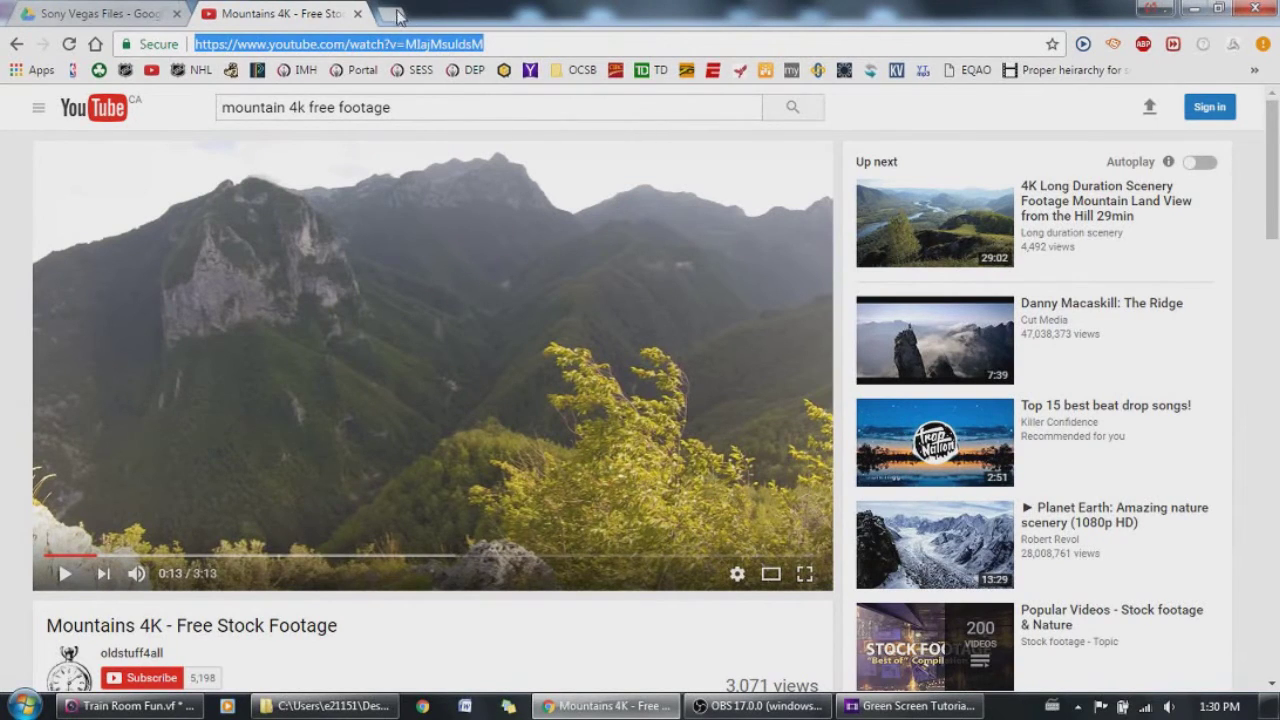
{"action": "left_click", "coordinate": [398, 17]}
{"action": "left_click", "coordinate": [897, 72]}
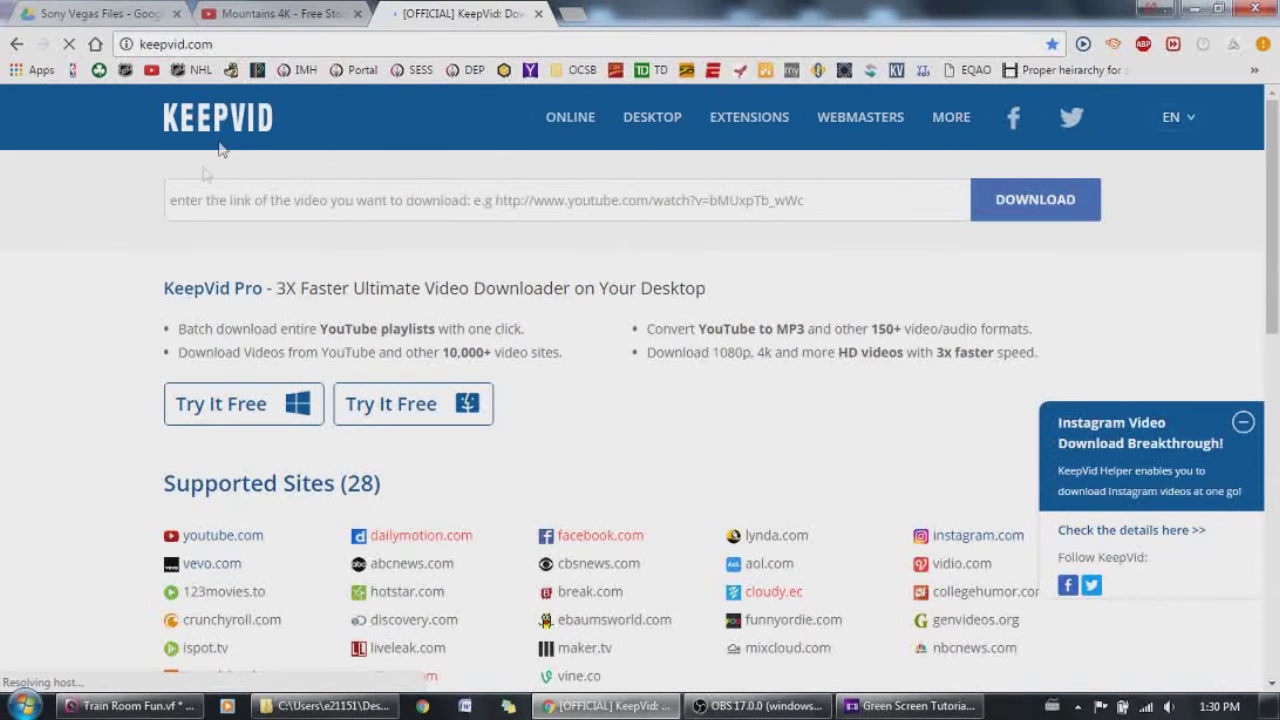
Submit the copied video link to KeepVid and look through the available download formats
{"action": "left_click", "coordinate": [238, 205]}
{"action": "right_click", "coordinate": [234, 203]}
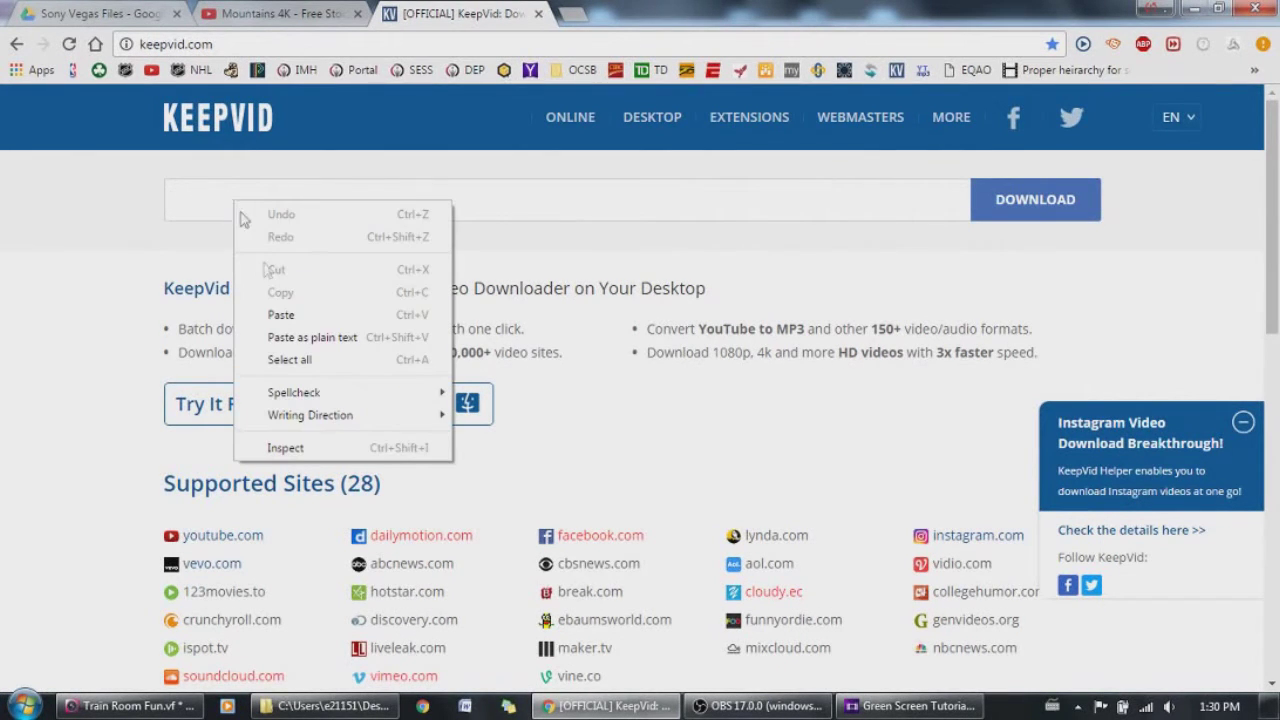
{"action": "left_click", "coordinate": [281, 316]}
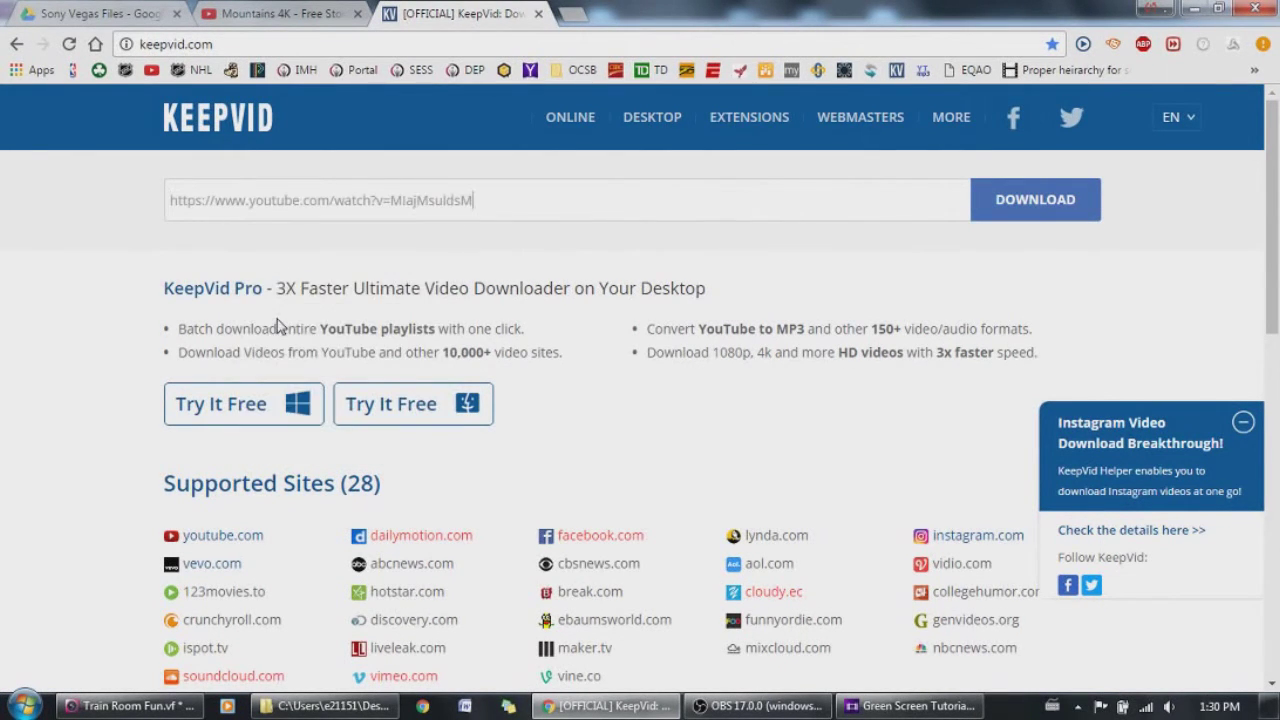
{"action": "left_click", "coordinate": [1025, 214]}
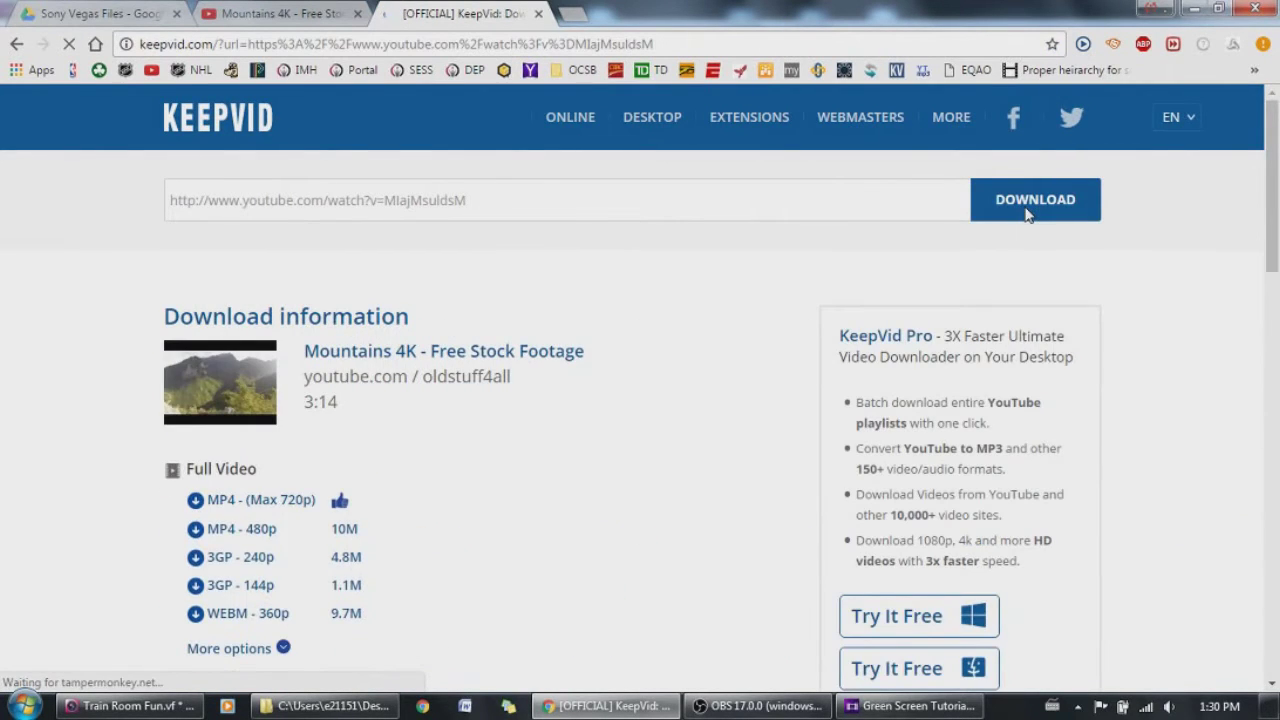
{"action": "scroll", "coordinate": [667, 420], "scroll_direction": "down", "scroll_amount": 2}
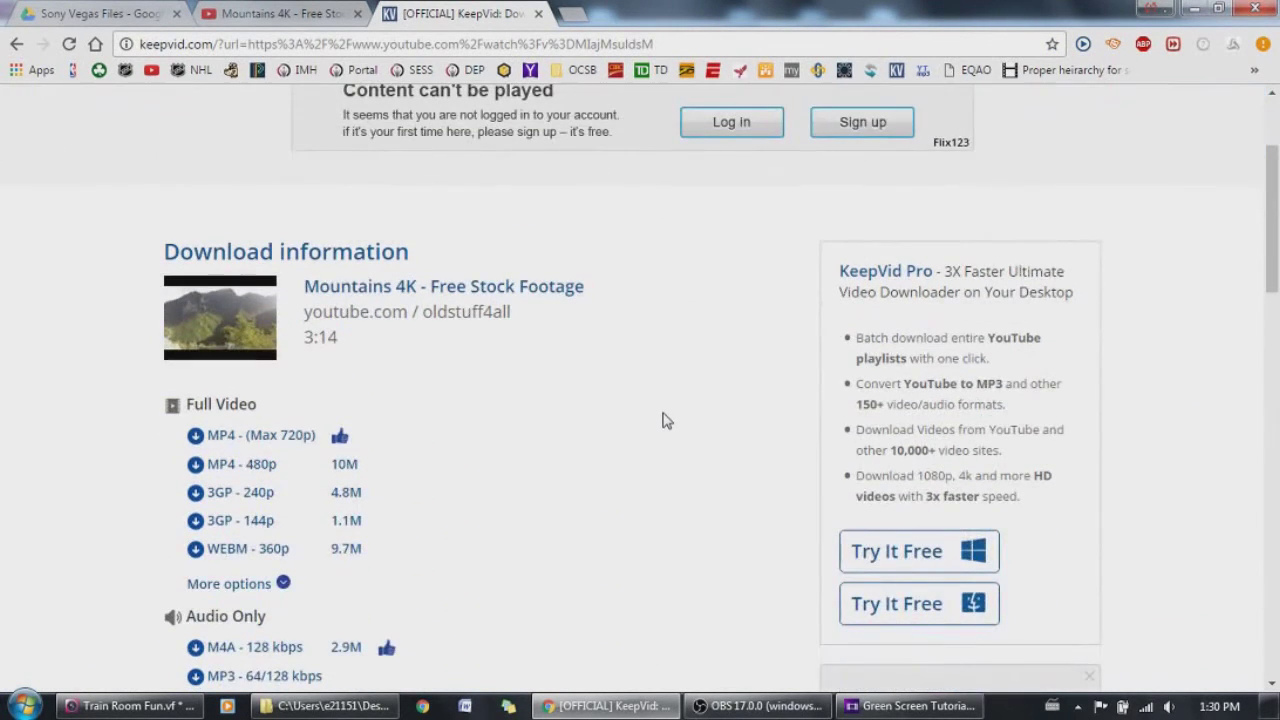
{"action": "scroll", "coordinate": [667, 437], "scroll_direction": "down", "scroll_amount": 1}
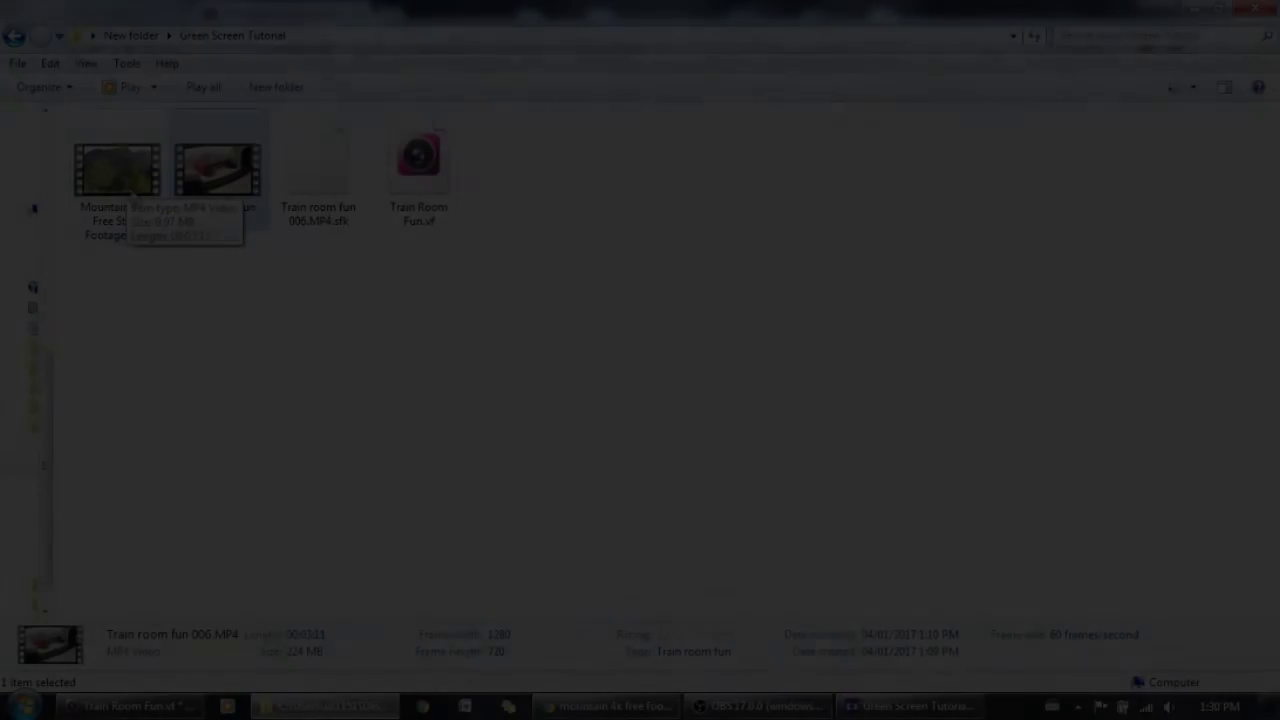
Add Mountains 4K - Free Stock Footage.mp4 to the Video track after the train clip and shorten its end to near the train clip's length
{"action": "left_click", "coordinate": [112, 176]}
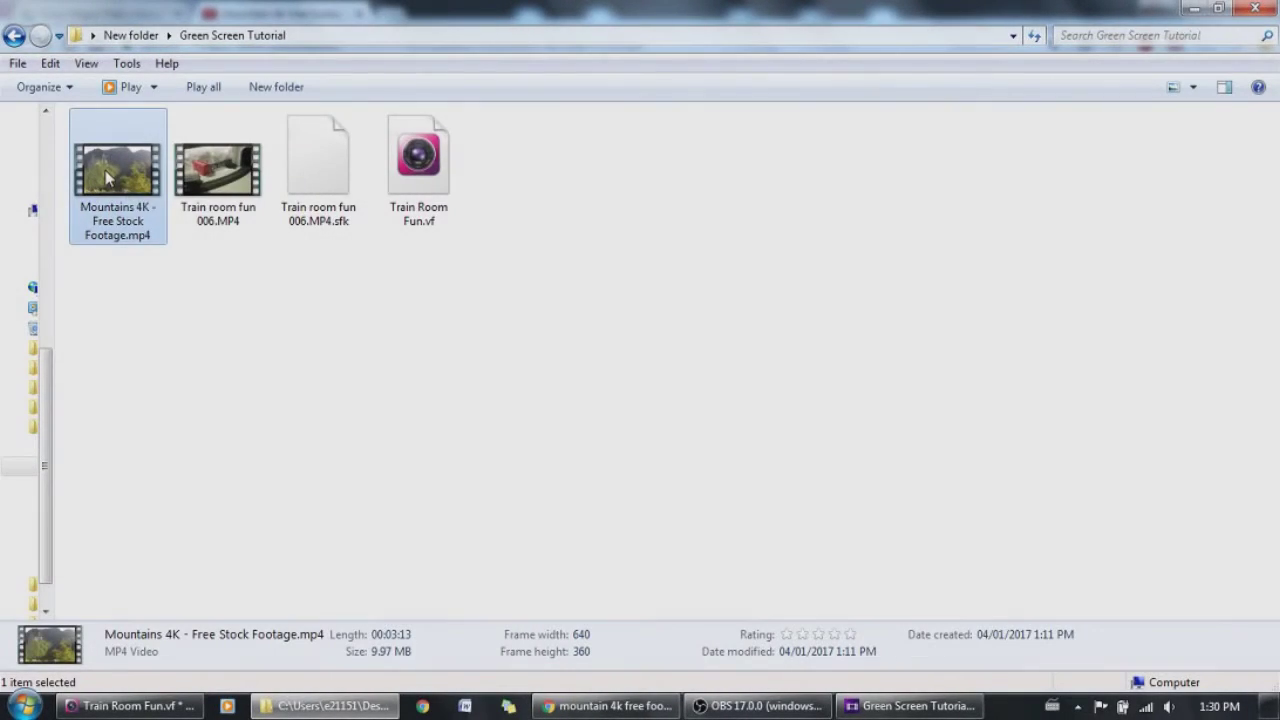
{"action": "left_click_drag", "start_coordinate": [112, 178], "coordinate": [752, 505]}
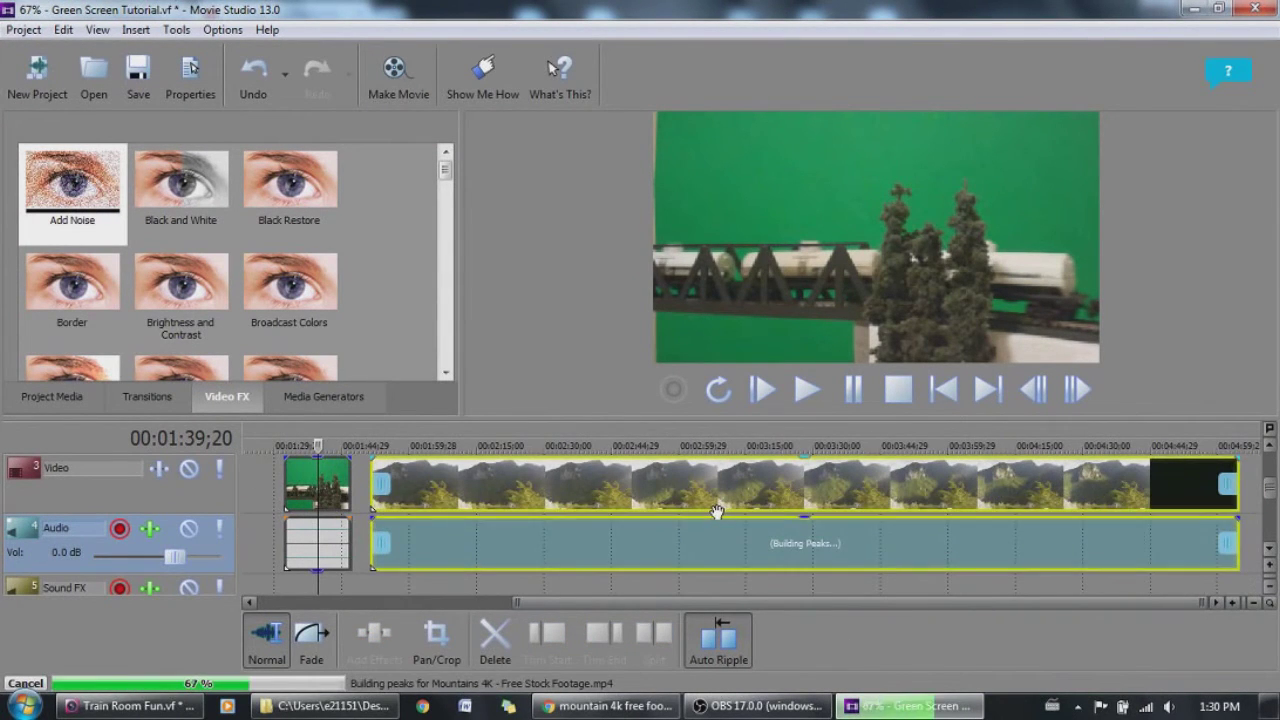
{"action": "left_click", "coordinate": [478, 508]}
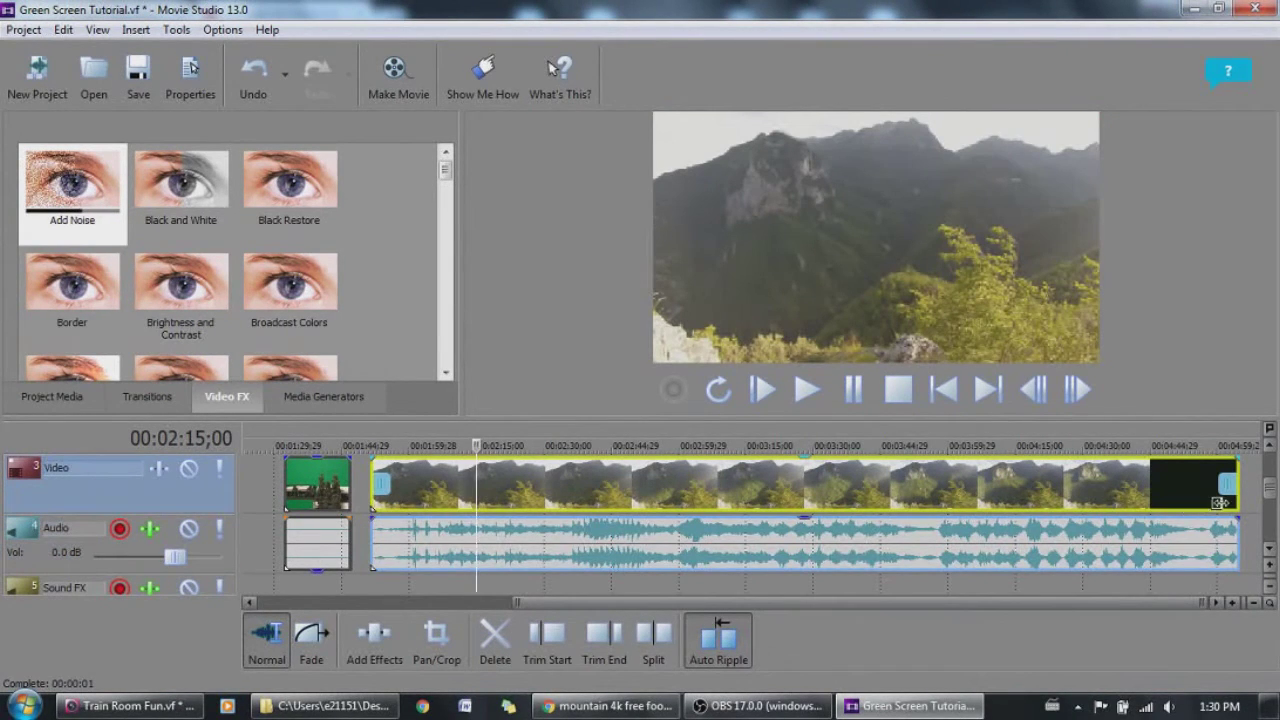
{"action": "left_click_drag", "start_coordinate": [1220, 502], "coordinate": [450, 556]}
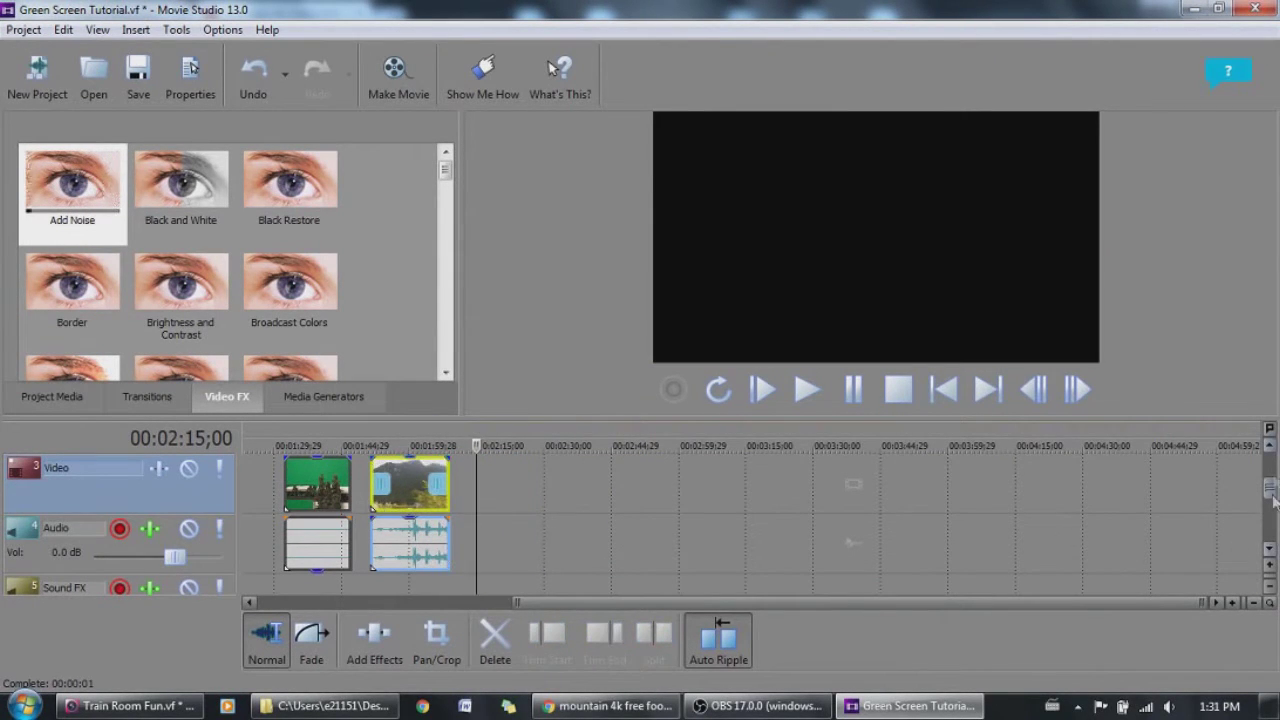
Move the train clip up from the Video track to the Green Screen Video track at the same time position
{"action": "scroll", "coordinate": [93, 475], "scroll_direction": "up", "scroll_amount": 1}
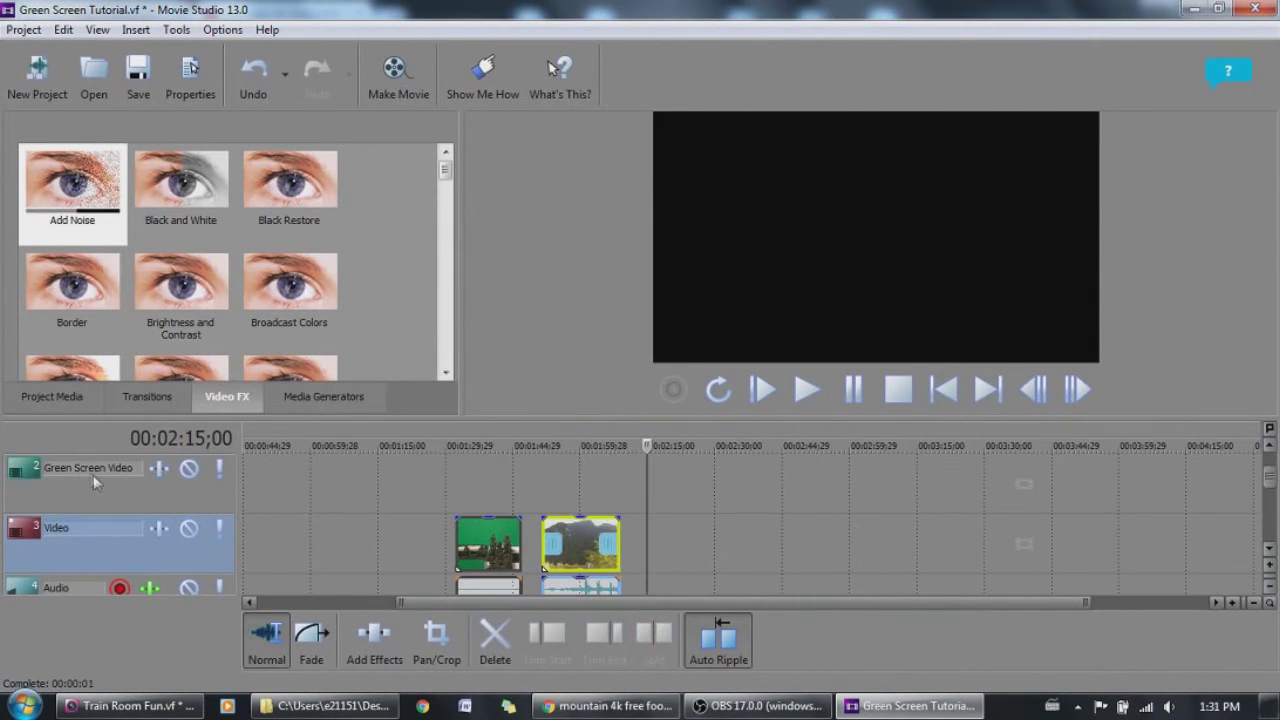
{"action": "left_click", "coordinate": [484, 546]}
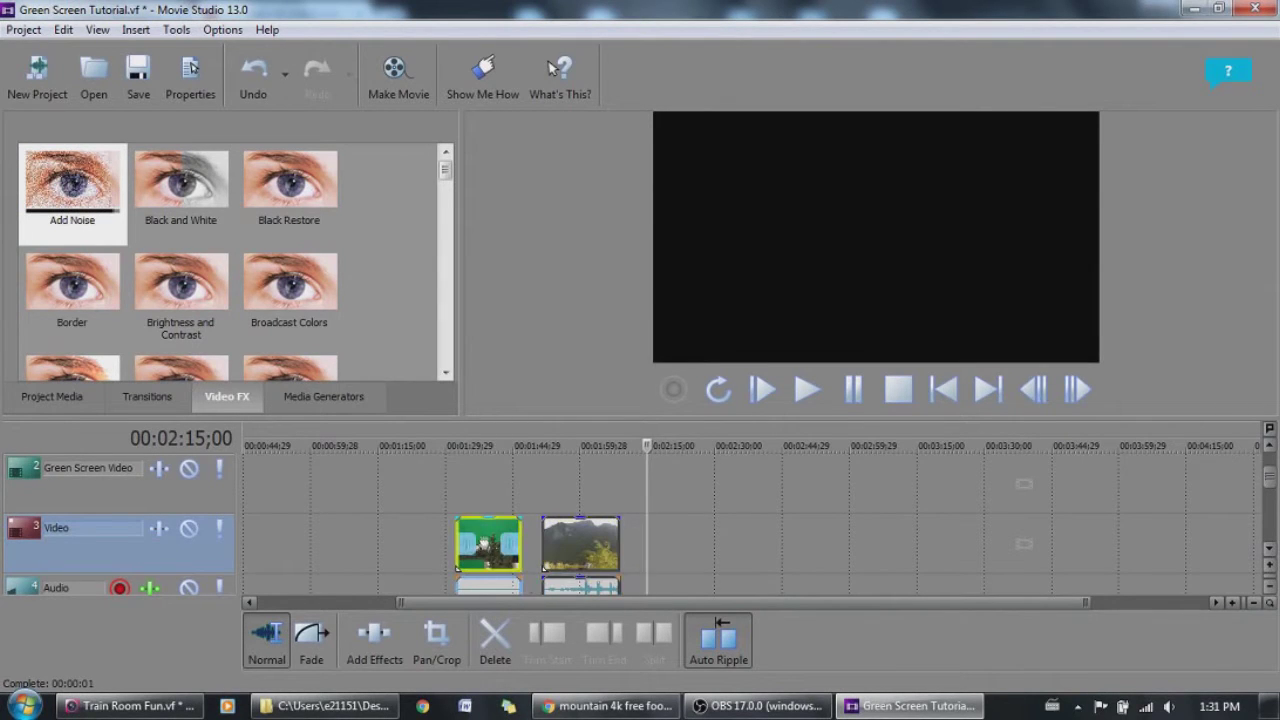
{"action": "left_click_drag", "start_coordinate": [483, 546], "coordinate": [481, 489]}
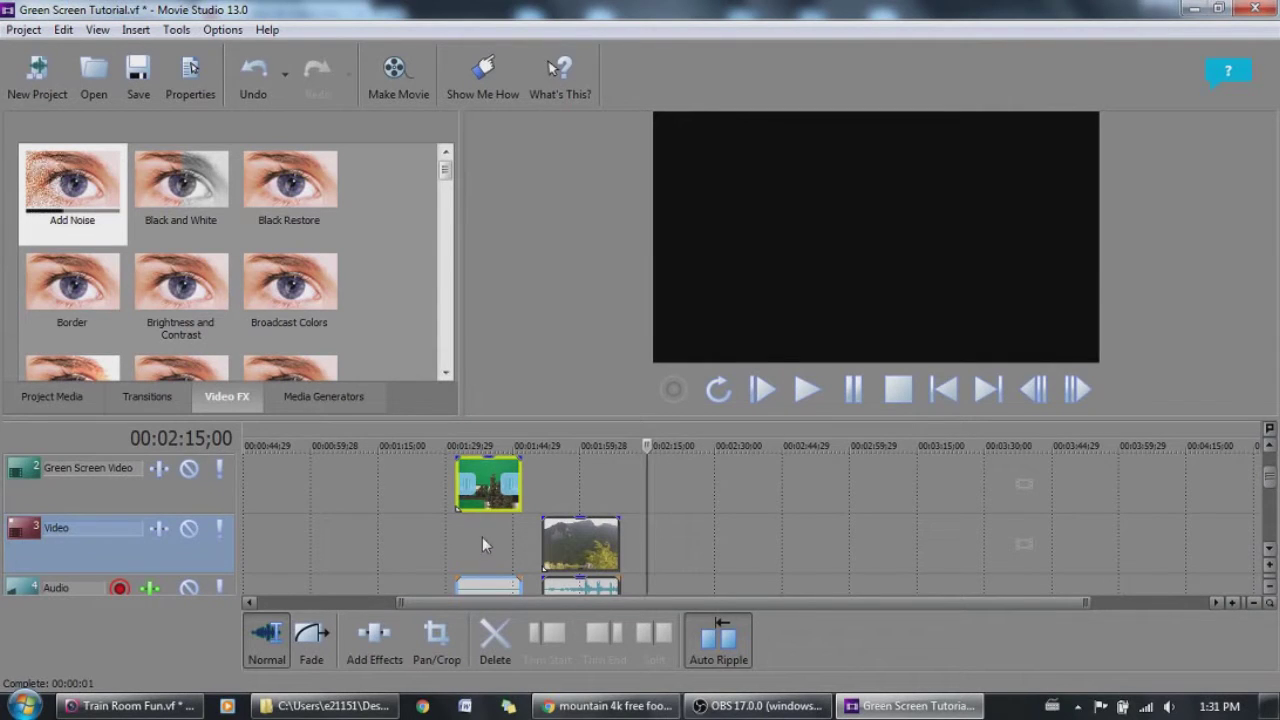
Lower the mountain clip's audio gain to -Inf. dB
{"action": "scroll", "coordinate": [540, 520], "scroll_direction": "down", "scroll_amount": 1}
{"action": "left_click", "coordinate": [582, 550]}
{"action": "left_click_drag", "start_coordinate": [583, 553], "coordinate": [583, 582]}
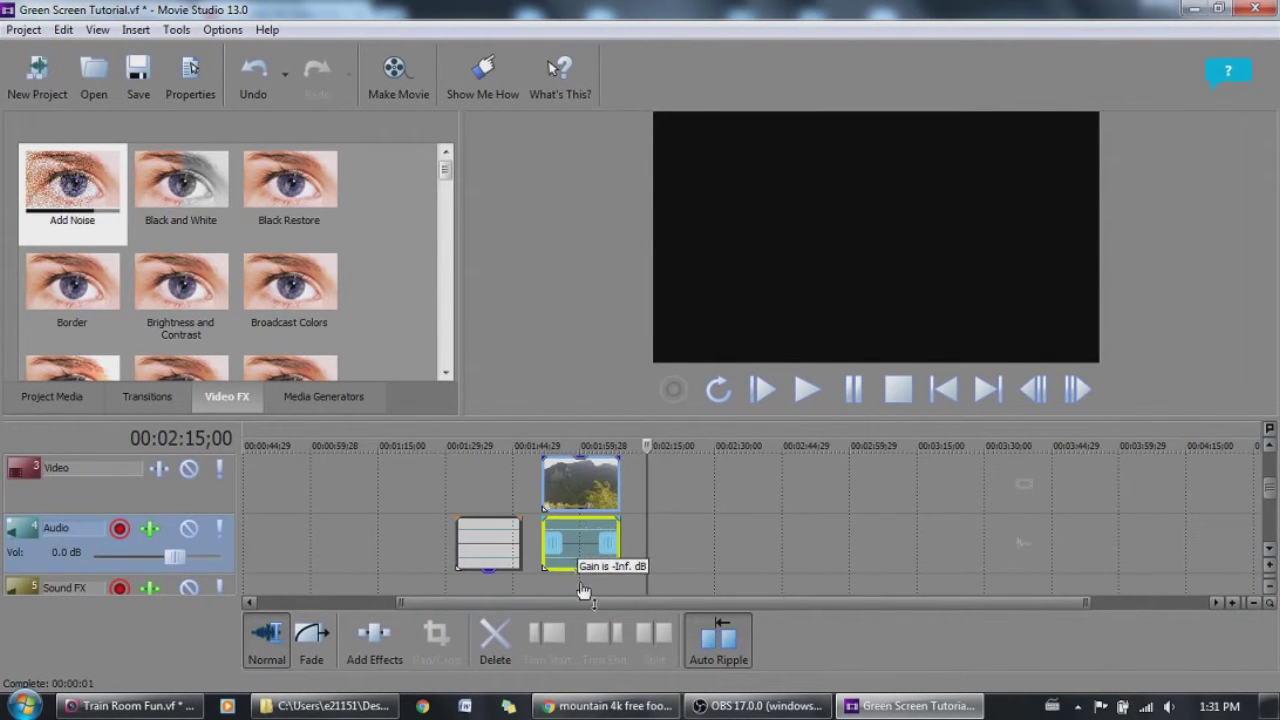
Align the mountain clip directly beneath the train clip and trim its end to match the train clip's end
{"action": "left_click", "coordinate": [1270, 446]}
{"action": "left_click_drag", "start_coordinate": [585, 553], "coordinate": [499, 553]}
{"action": "left_click", "coordinate": [558, 503]}
{"action": "left_click_drag", "start_coordinate": [535, 540], "coordinate": [523, 540]}
Play the stacked clips briefly from about 00:01:32;28 to check which layer shows
{"action": "left_click", "coordinate": [490, 485]}
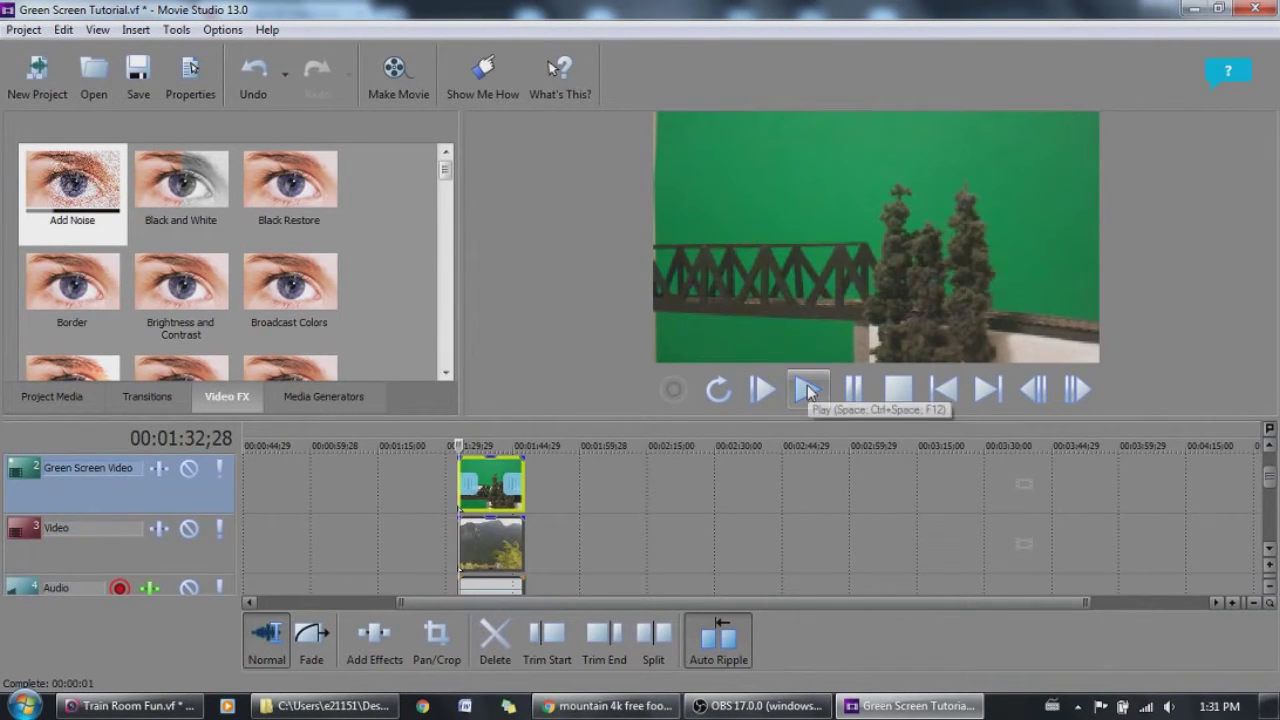
{"action": "left_click", "coordinate": [807, 390]}
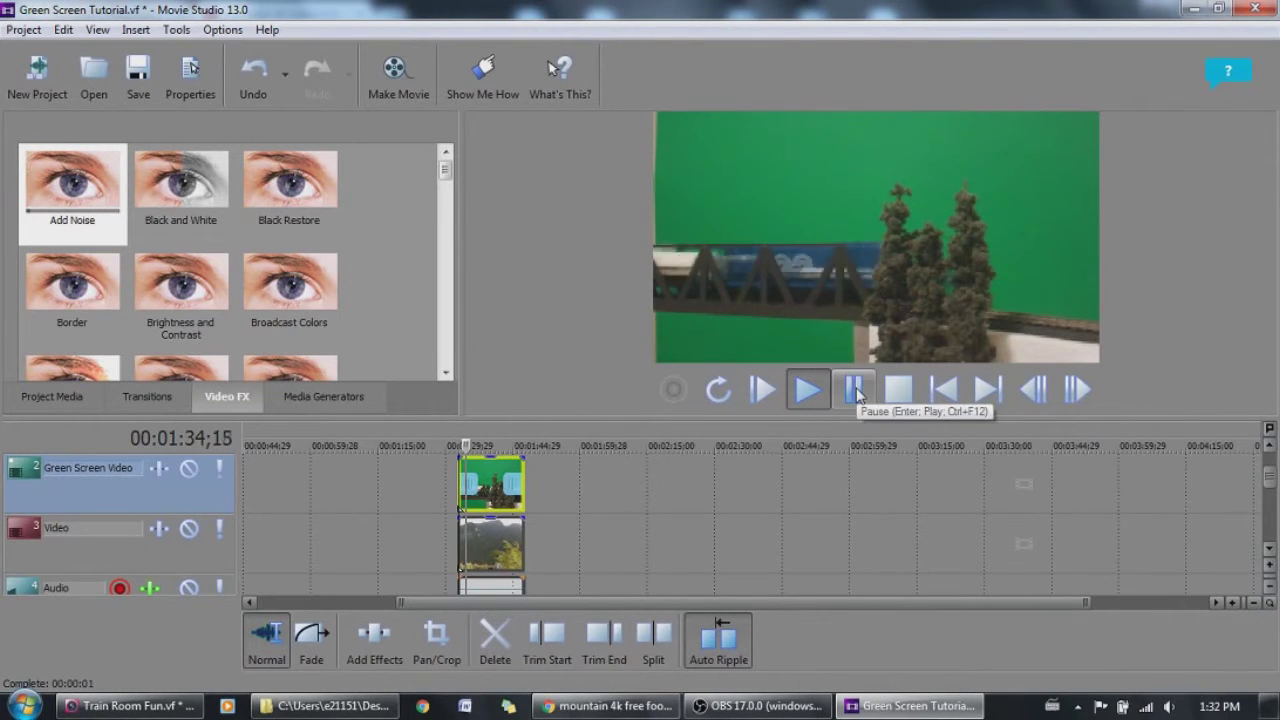
{"action": "left_click", "coordinate": [855, 391]}
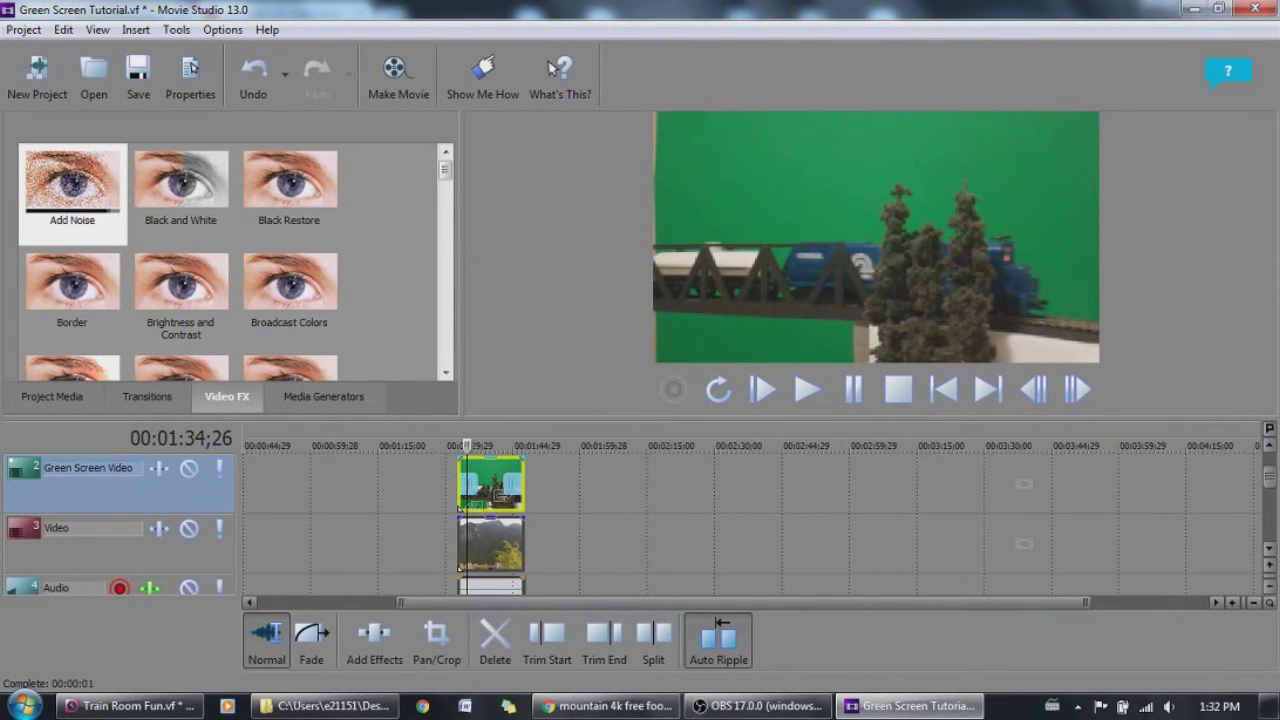
Compare the two layers by muting the Green Screen Video track to view the mountain background, and unmute it again
{"action": "left_click", "coordinate": [495, 562]}
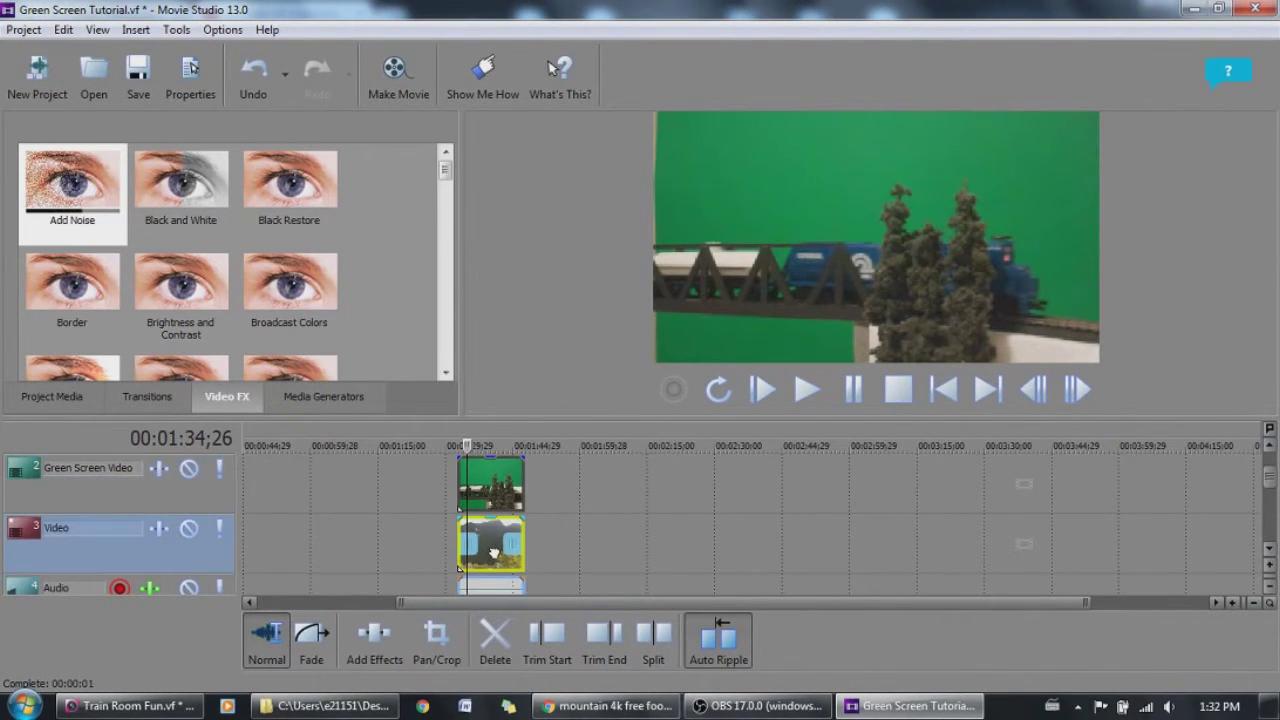
{"action": "left_click", "coordinate": [484, 485]}
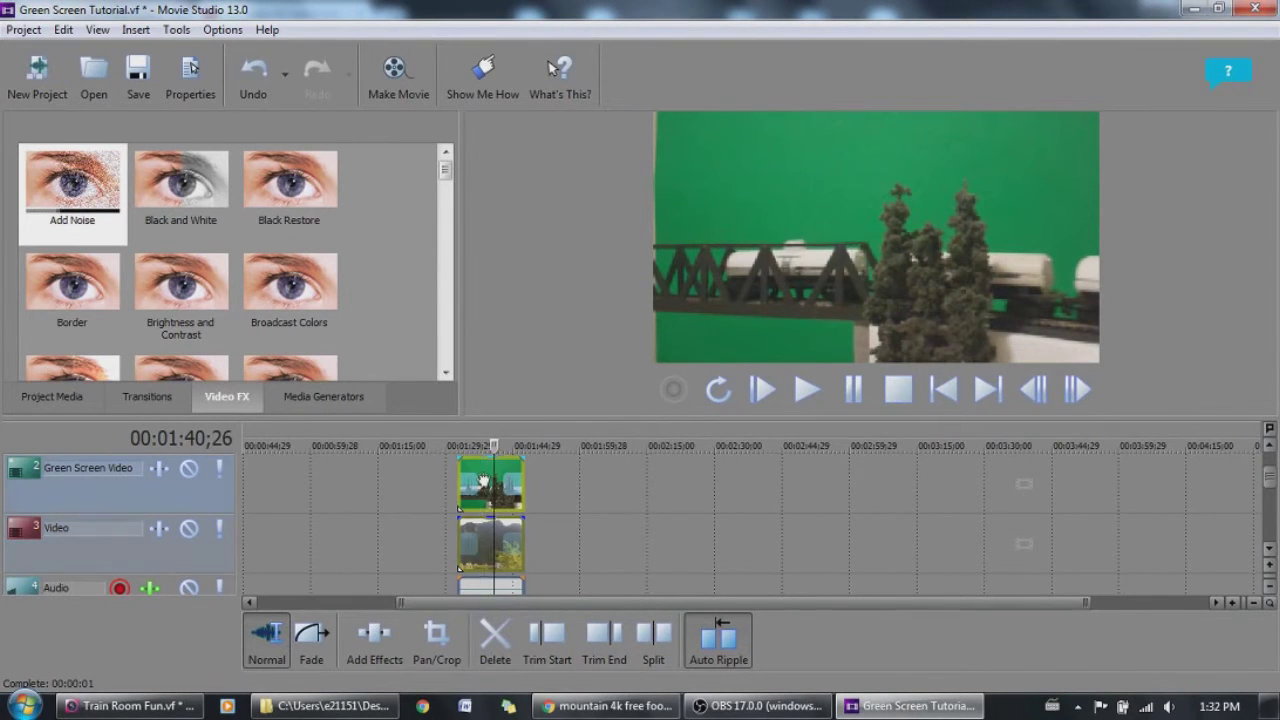
{"action": "left_click", "coordinate": [190, 470]}
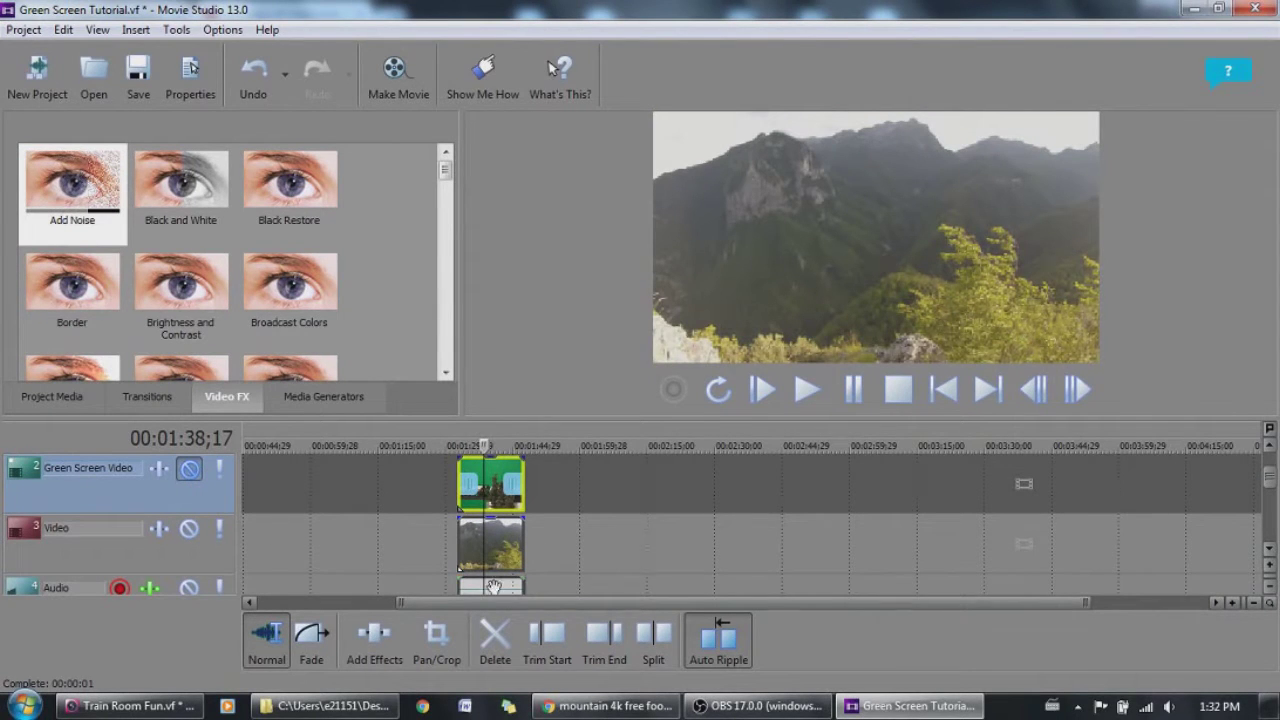
{"action": "left_click", "coordinate": [190, 470]}
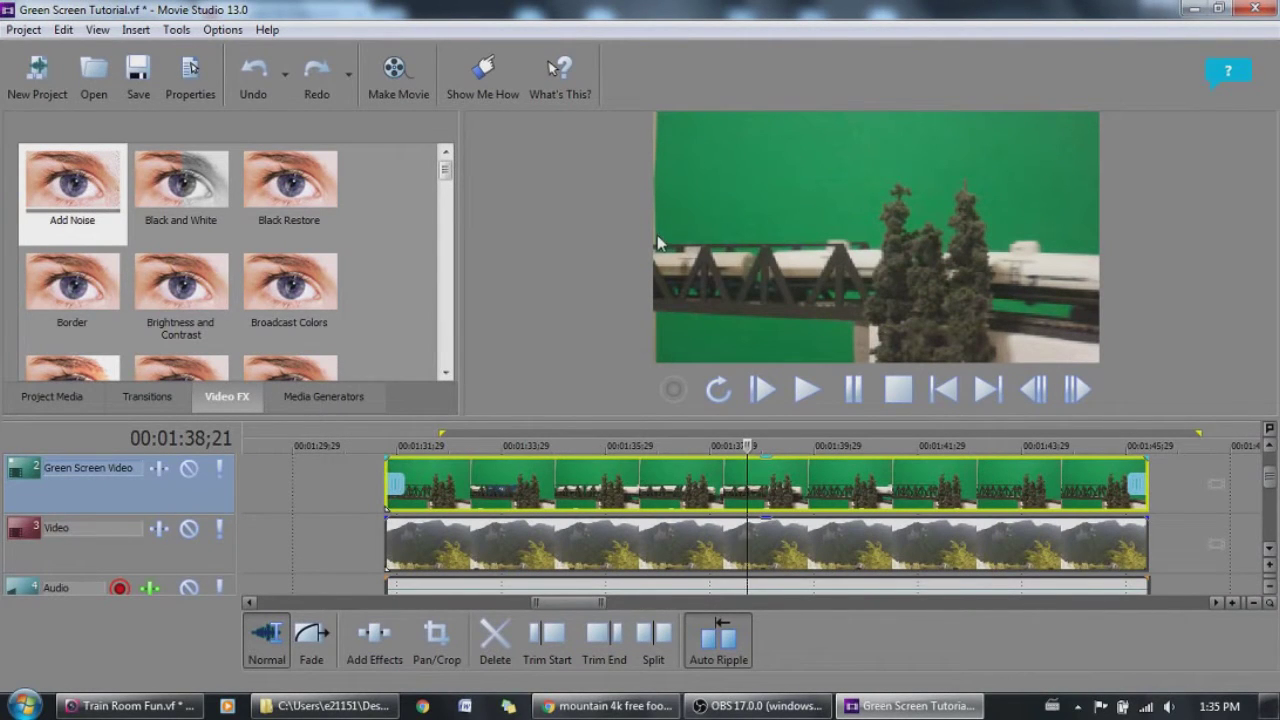
Open the train clip's pan/crop settings and enlarge the window so the whole frame can be edited
{"action": "left_click", "coordinate": [436, 645]}
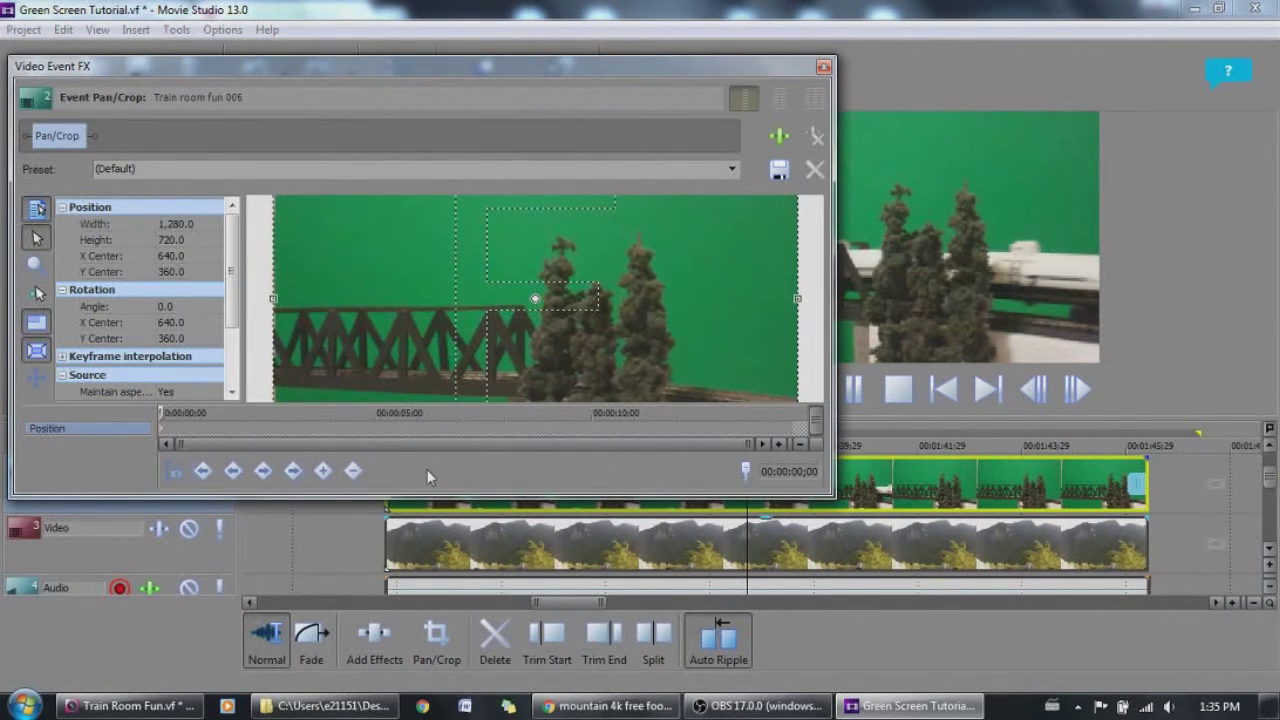
{"action": "left_click_drag", "start_coordinate": [431, 497], "coordinate": [436, 653]}
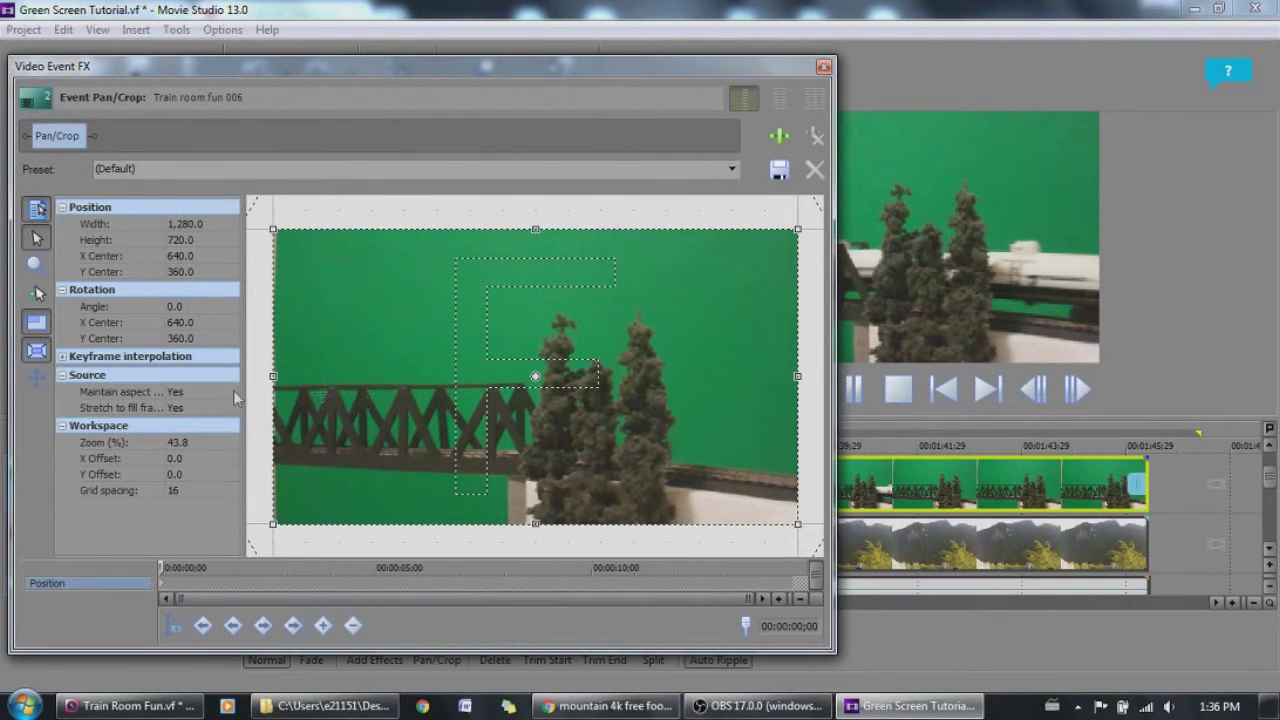
{"action": "left_click", "coordinate": [62, 376]}
{"action": "left_click", "coordinate": [61, 378]}
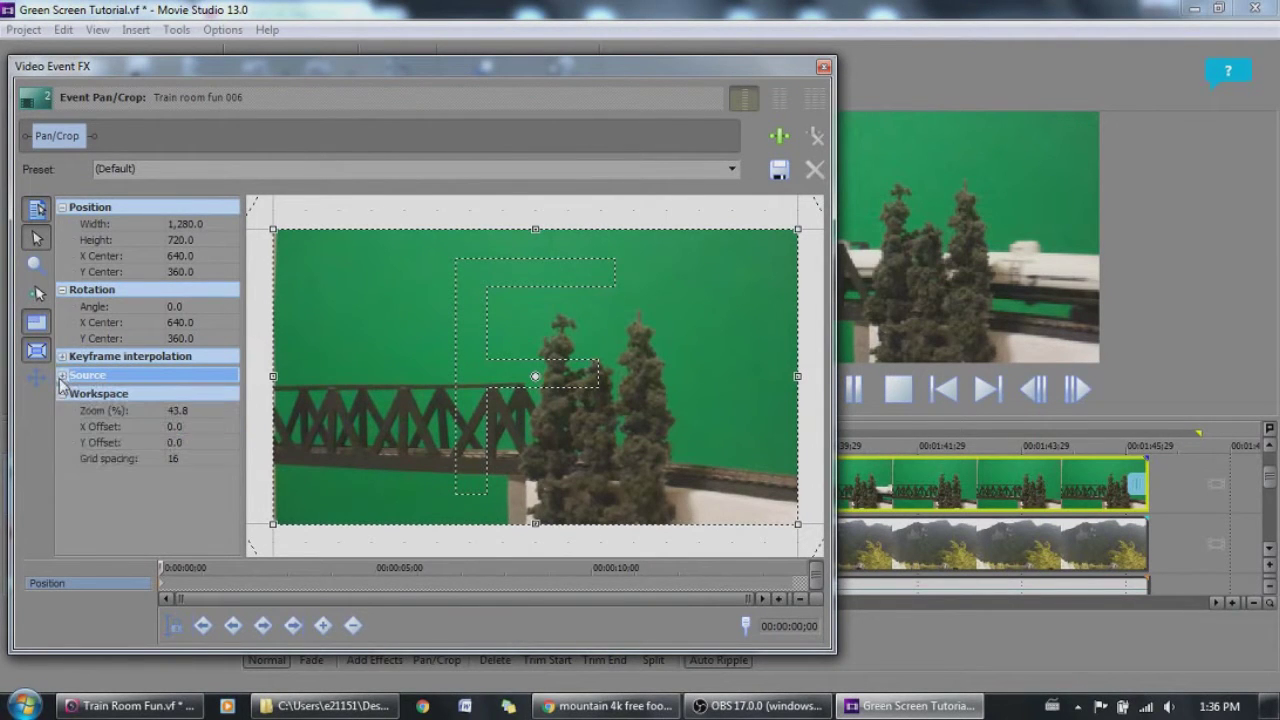
{"action": "left_click", "coordinate": [62, 376]}
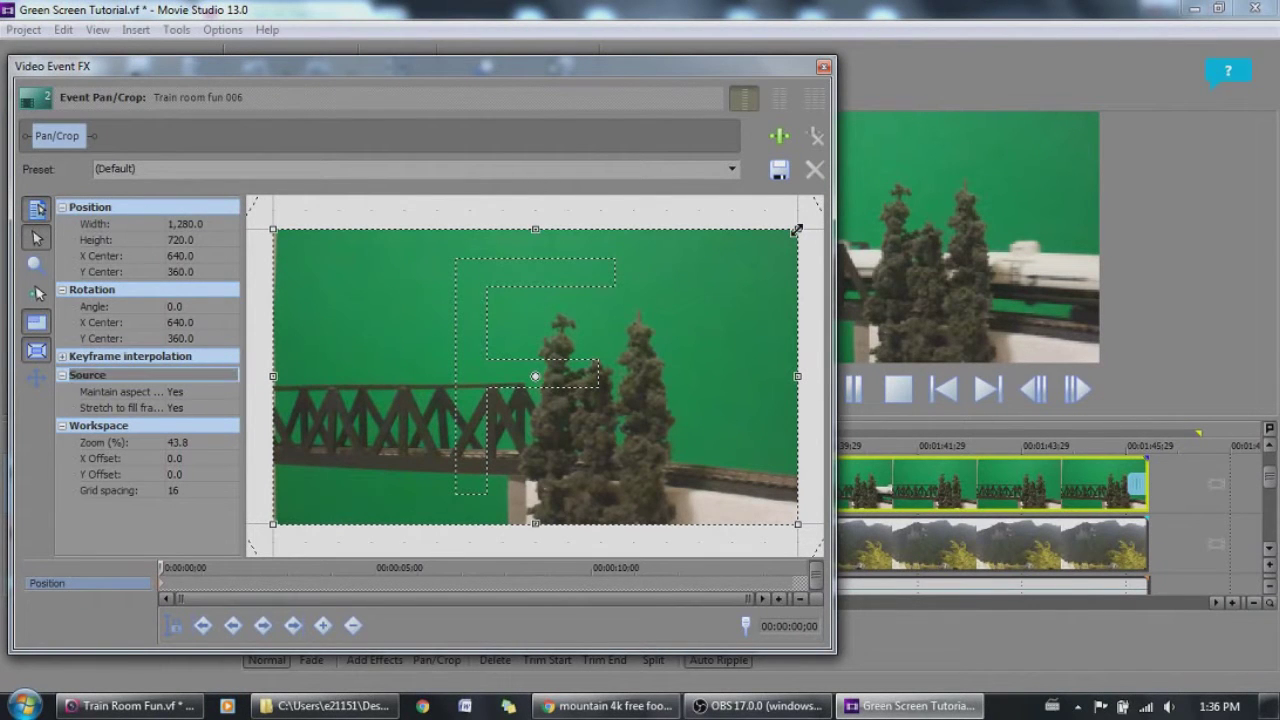
Crop the train clip's frame to about 1,193 by 671, centred at about 633, 365, to exclude the backdrop's edges
{"action": "mouse_move", "coordinate": [797, 229]}
{"action": "left_mouse_down"}
{"action": "mouse_move", "coordinate": [760, 277]}
{"action": "mouse_move", "coordinate": [760, 320]}
{"action": "mouse_move", "coordinate": [749, 234]}
{"action": "mouse_move", "coordinate": [766, 264]}
{"action": "mouse_move", "coordinate": [788, 211]}
{"action": "left_mouse_up"}
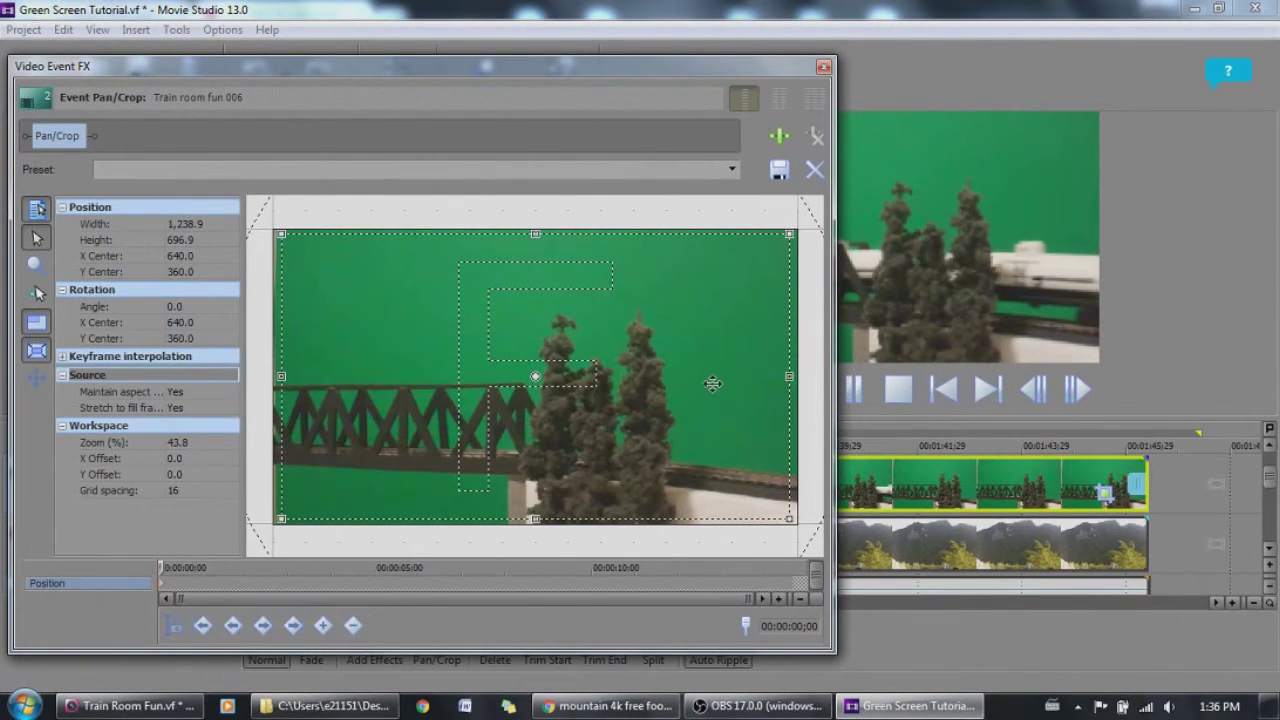
{"action": "left_click_drag", "start_coordinate": [624, 421], "coordinate": [625, 423]}
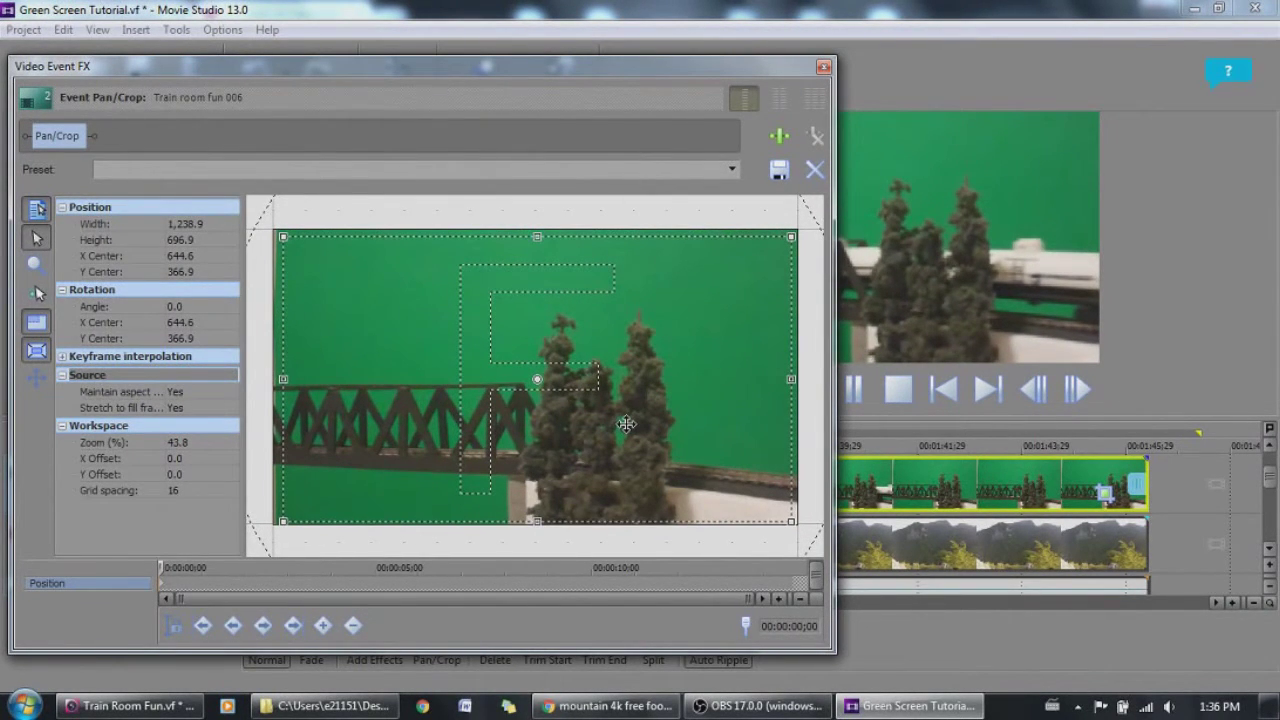
{"action": "left_click_drag", "start_coordinate": [633, 70], "coordinate": [406, 60]}
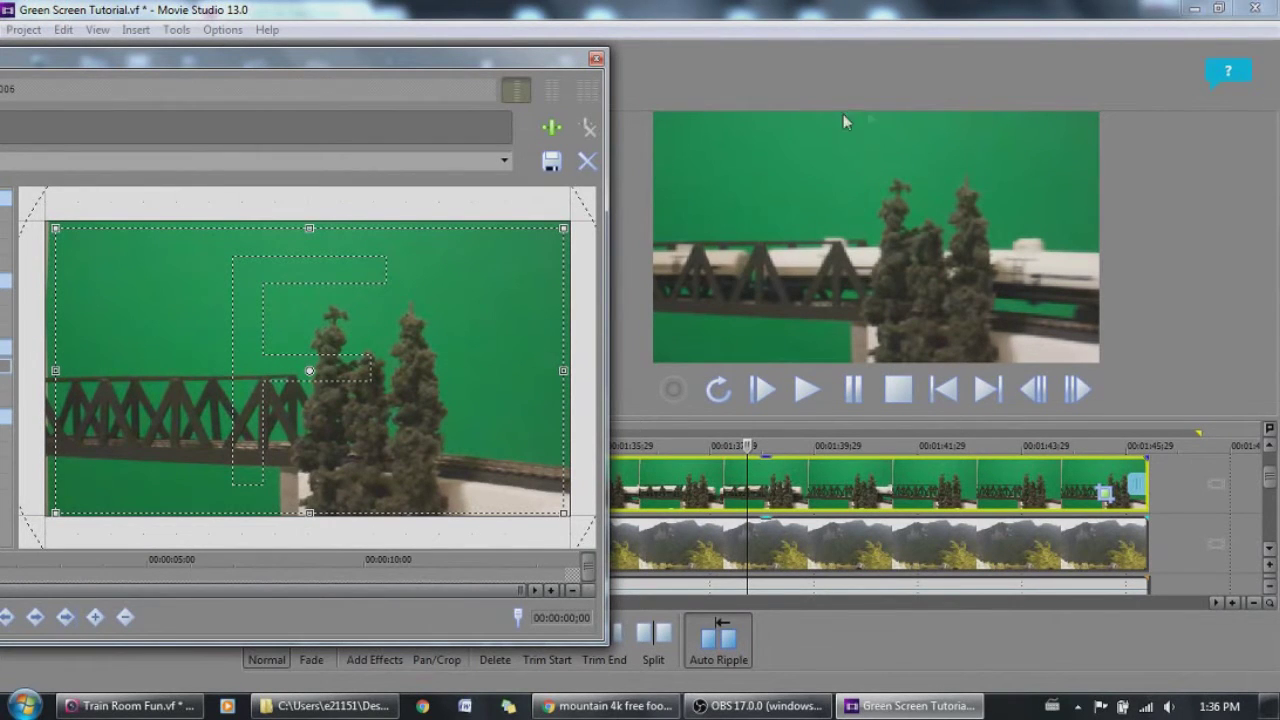
{"action": "left_click_drag", "start_coordinate": [604, 68], "coordinate": [684, 38]}
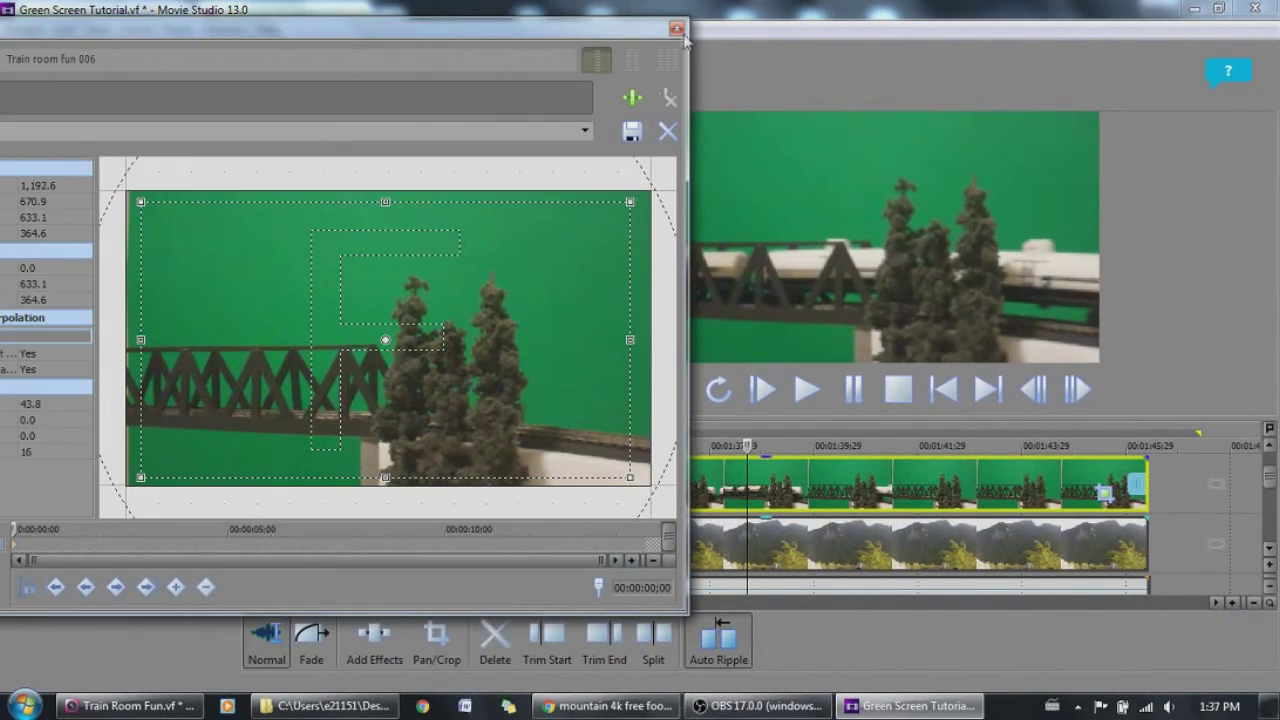
{"action": "left_click", "coordinate": [677, 32]}
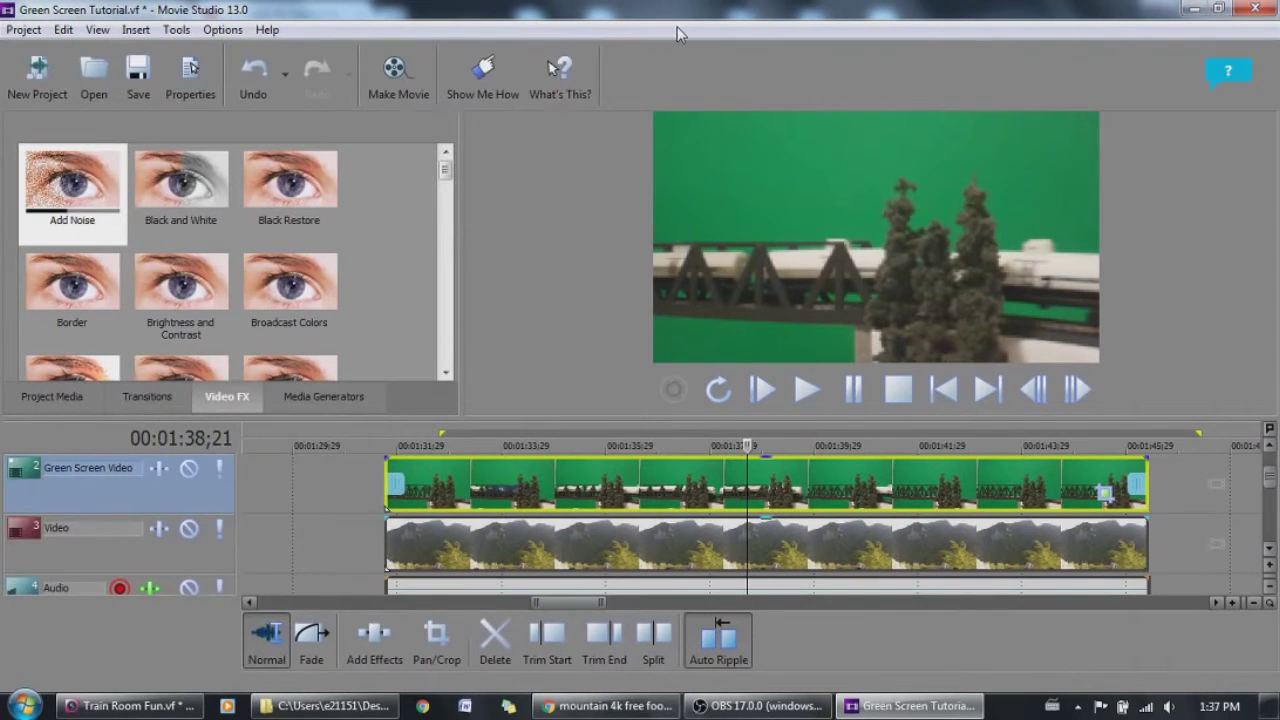
Play the cropped train clip from about 00:01:31;20 to check its framing
{"action": "left_click", "coordinate": [385, 508]}
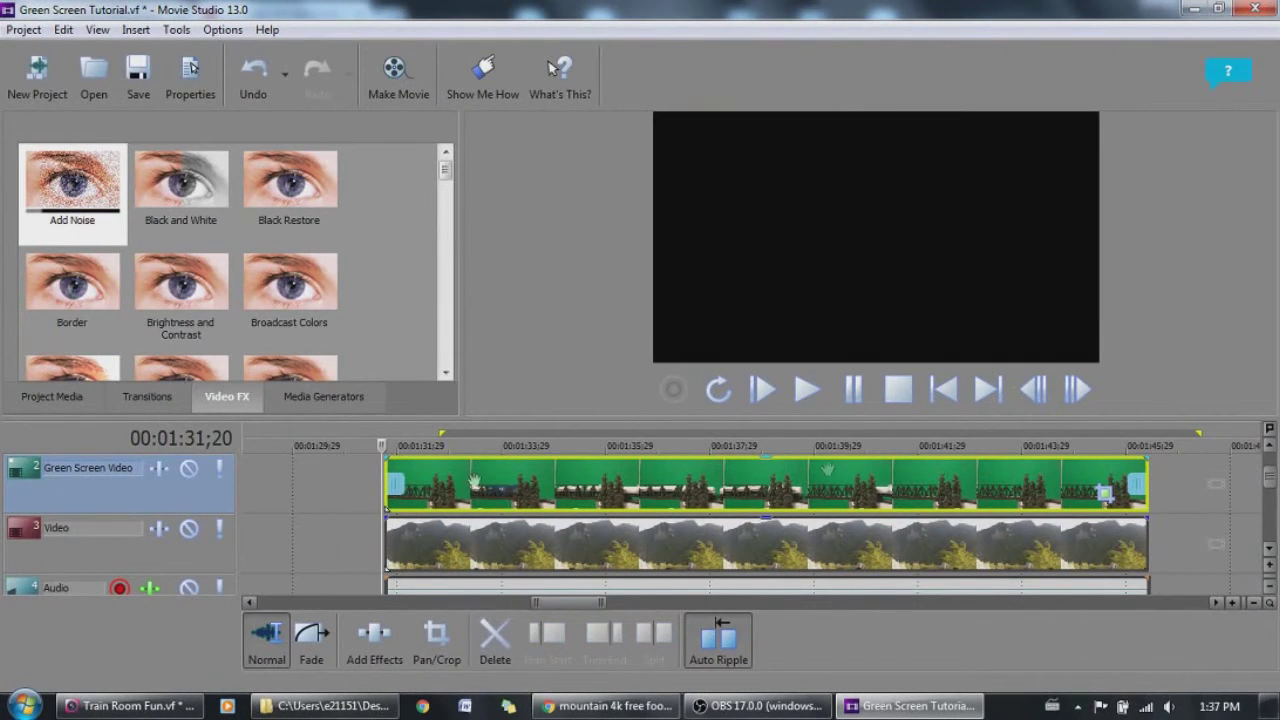
{"action": "left_click", "coordinate": [808, 390]}
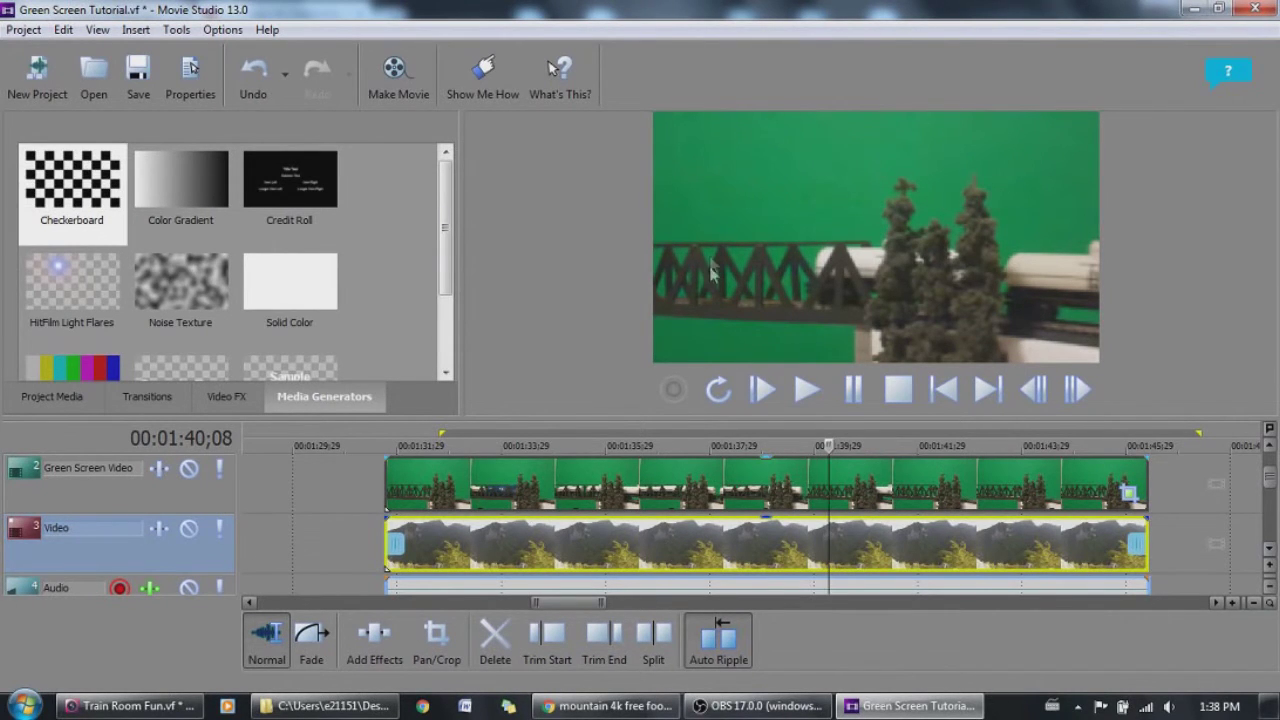
Add the Sony Chroma Keyer effect to the mountain clip
{"action": "right_click", "coordinate": [784, 549]}
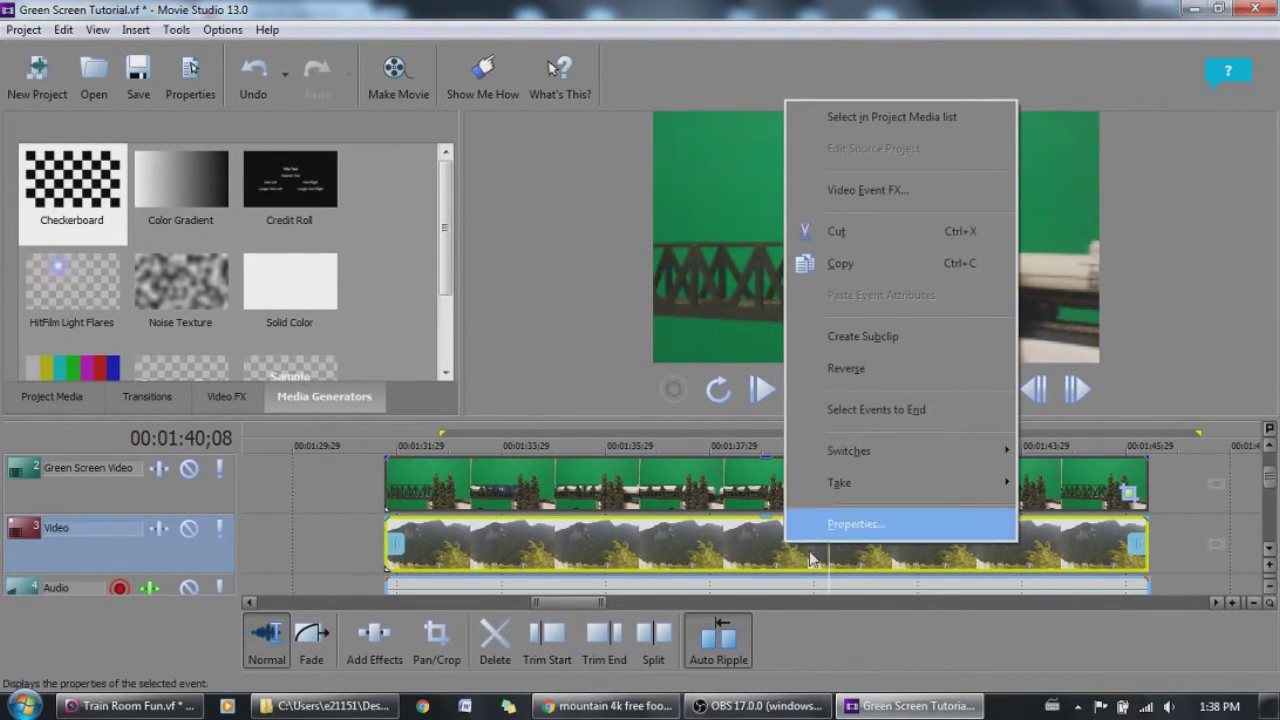
{"action": "left_click", "coordinate": [872, 190]}
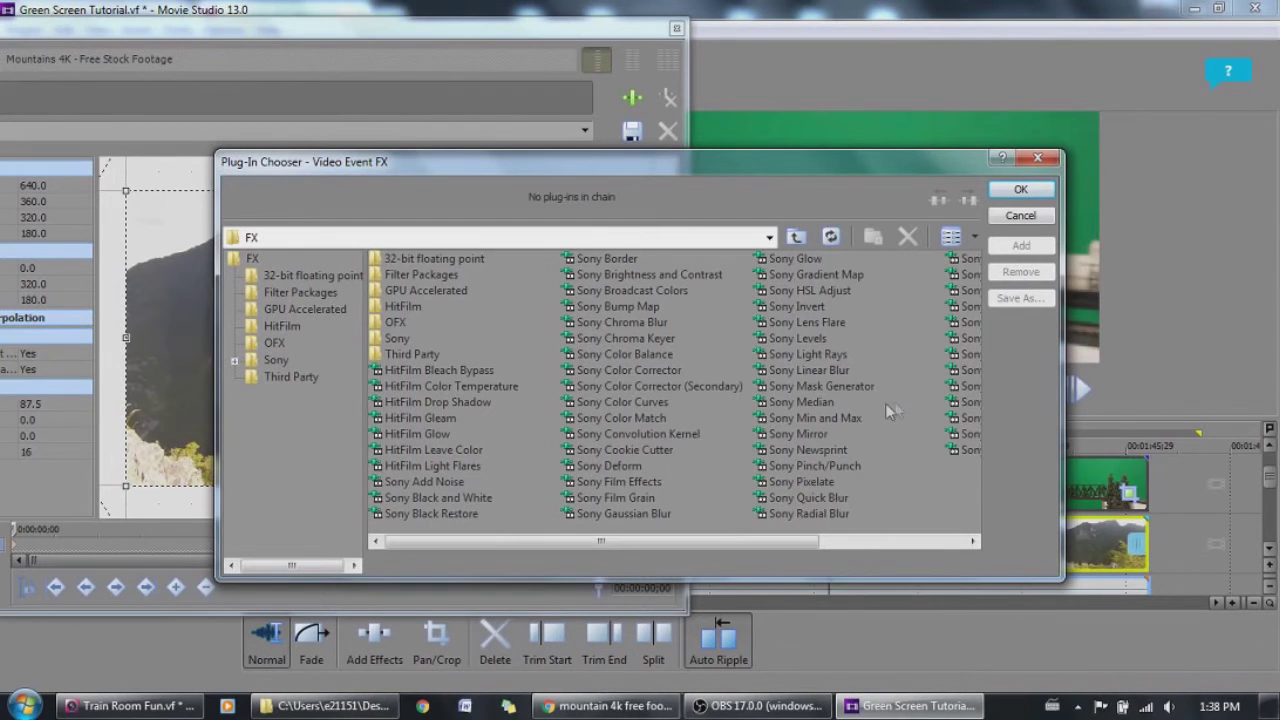
{"action": "left_click", "coordinate": [619, 338]}
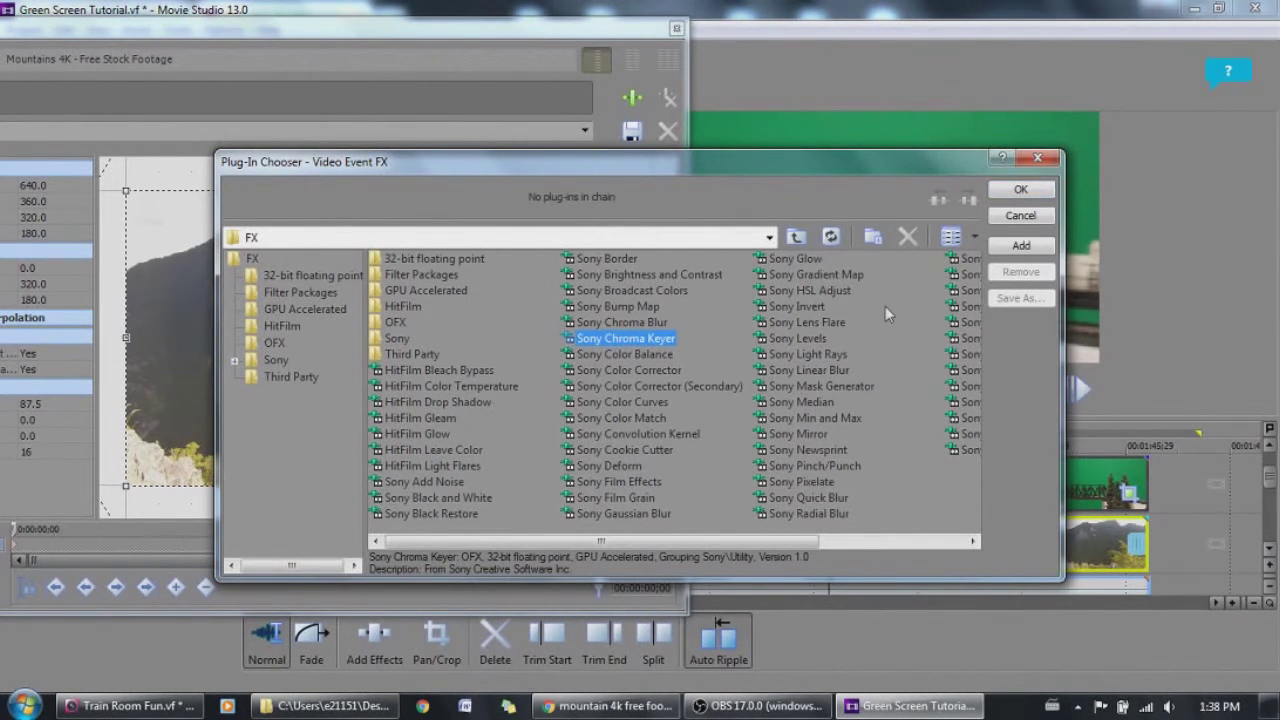
{"action": "left_click", "coordinate": [1005, 248]}
{"action": "left_click", "coordinate": [1024, 192]}
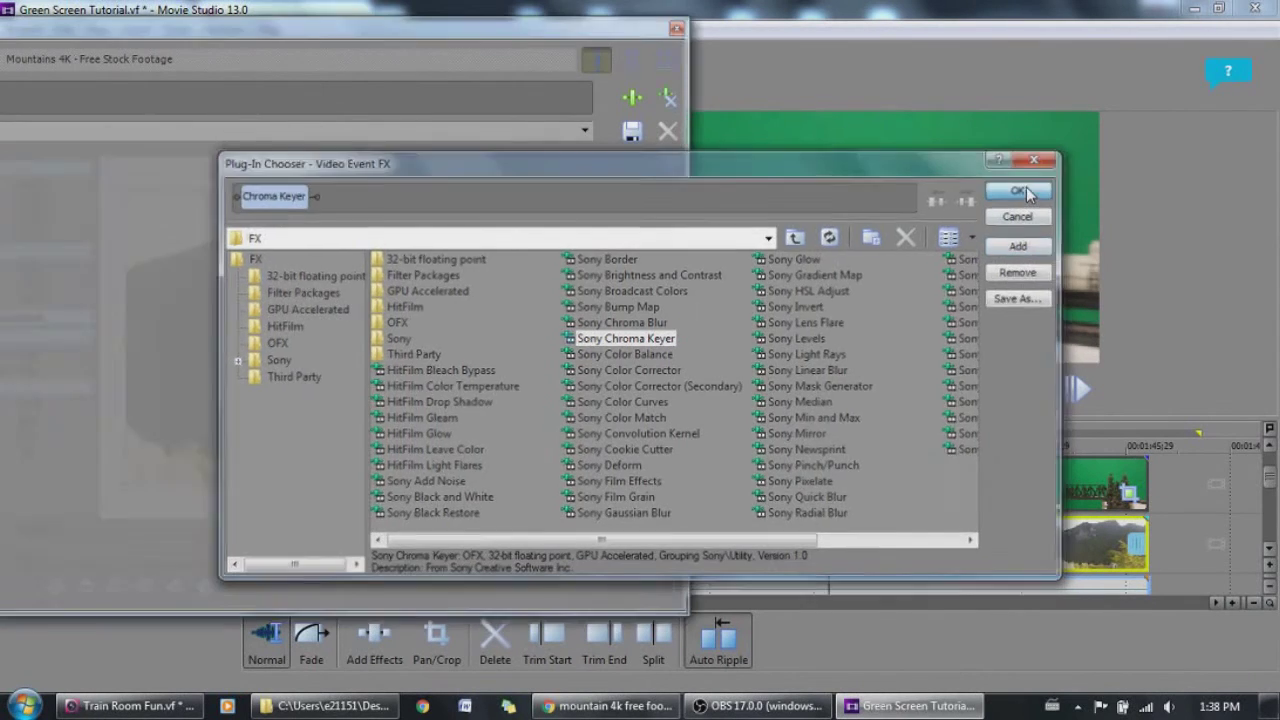
Sample the green backdrop in the preview as the mountain clip's key color and save the keyer settings as preset Mountain Green
{"action": "left_click_drag", "start_coordinate": [130, 30], "coordinate": [325, 66]}
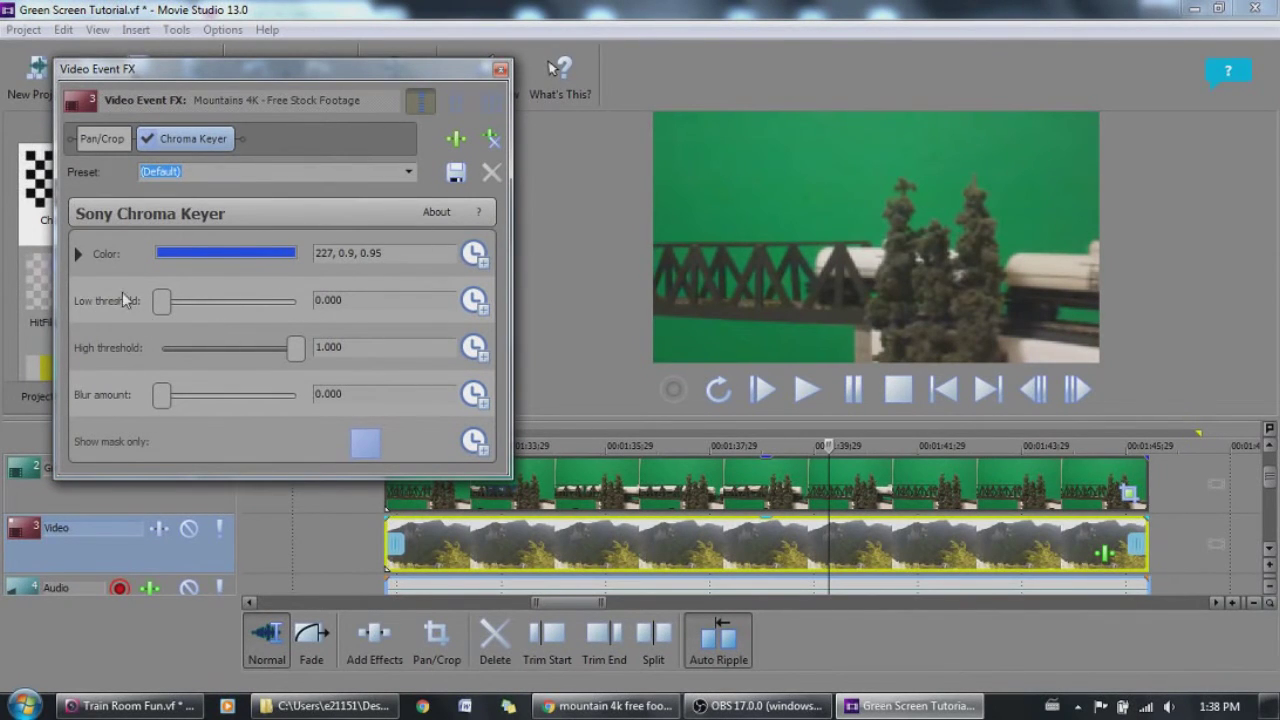
{"action": "left_click", "coordinate": [196, 254]}
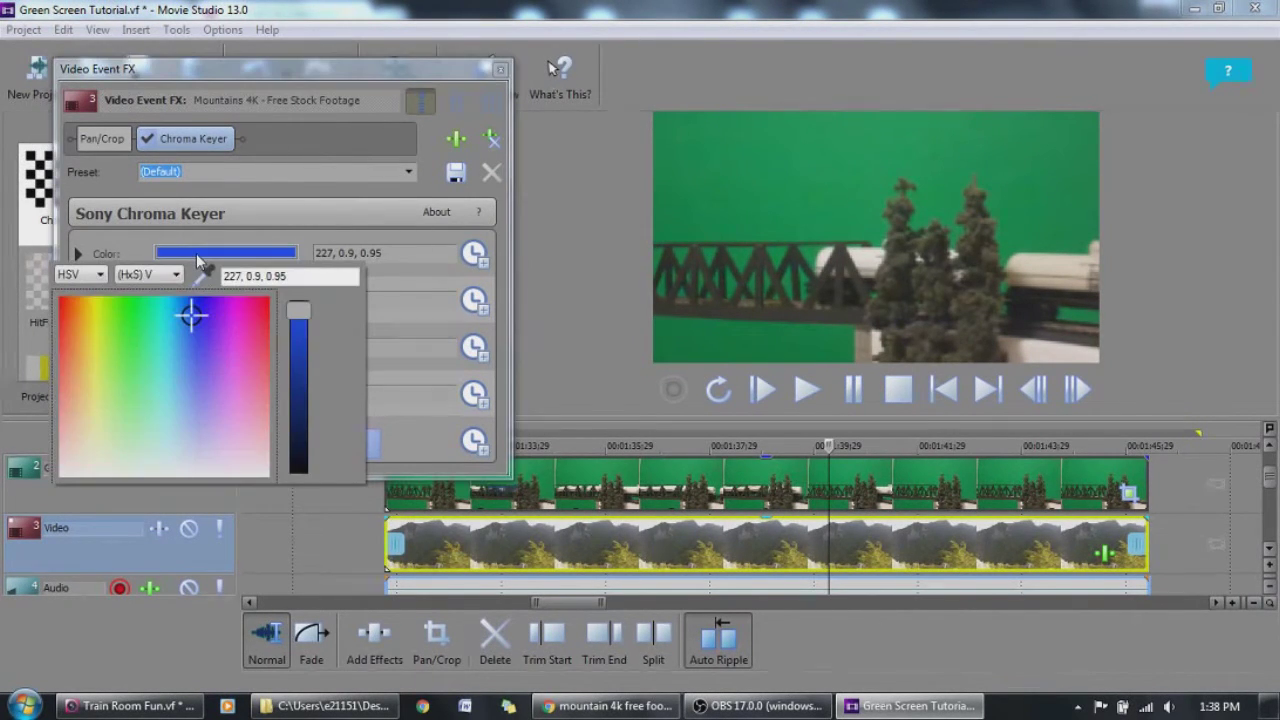
{"action": "left_click", "coordinate": [204, 277]}
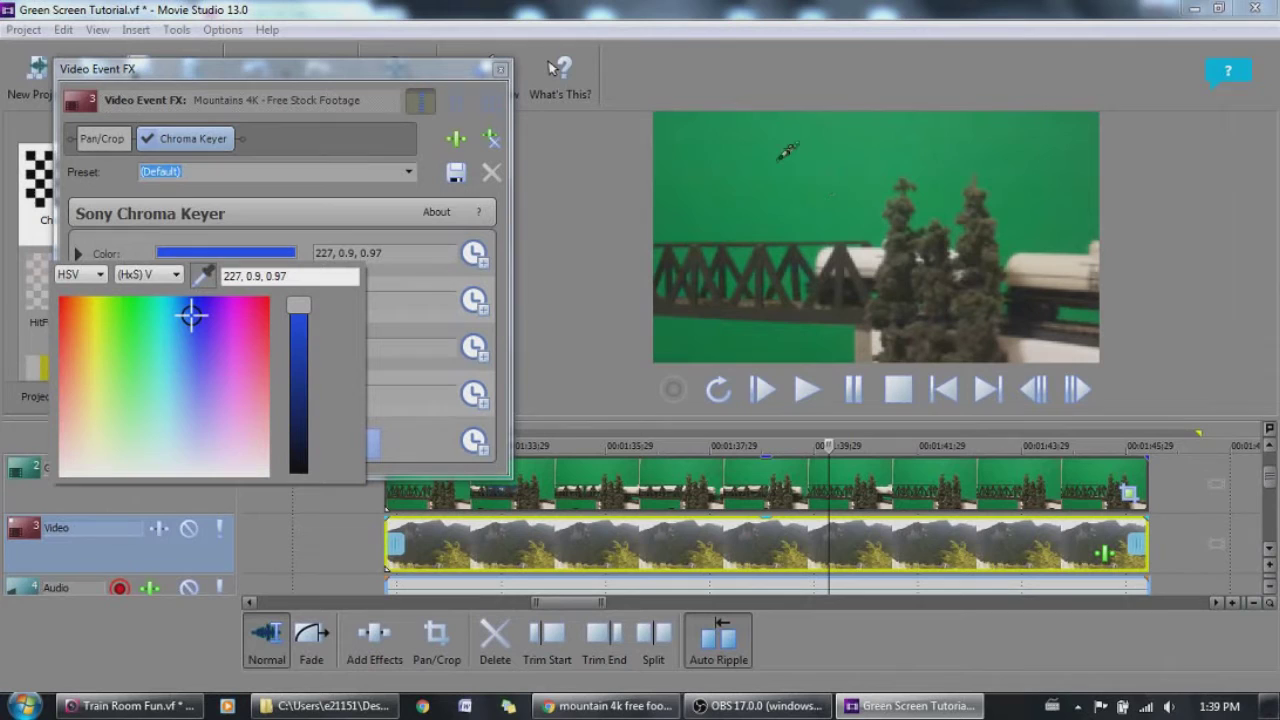
{"action": "left_click", "coordinate": [760, 172]}
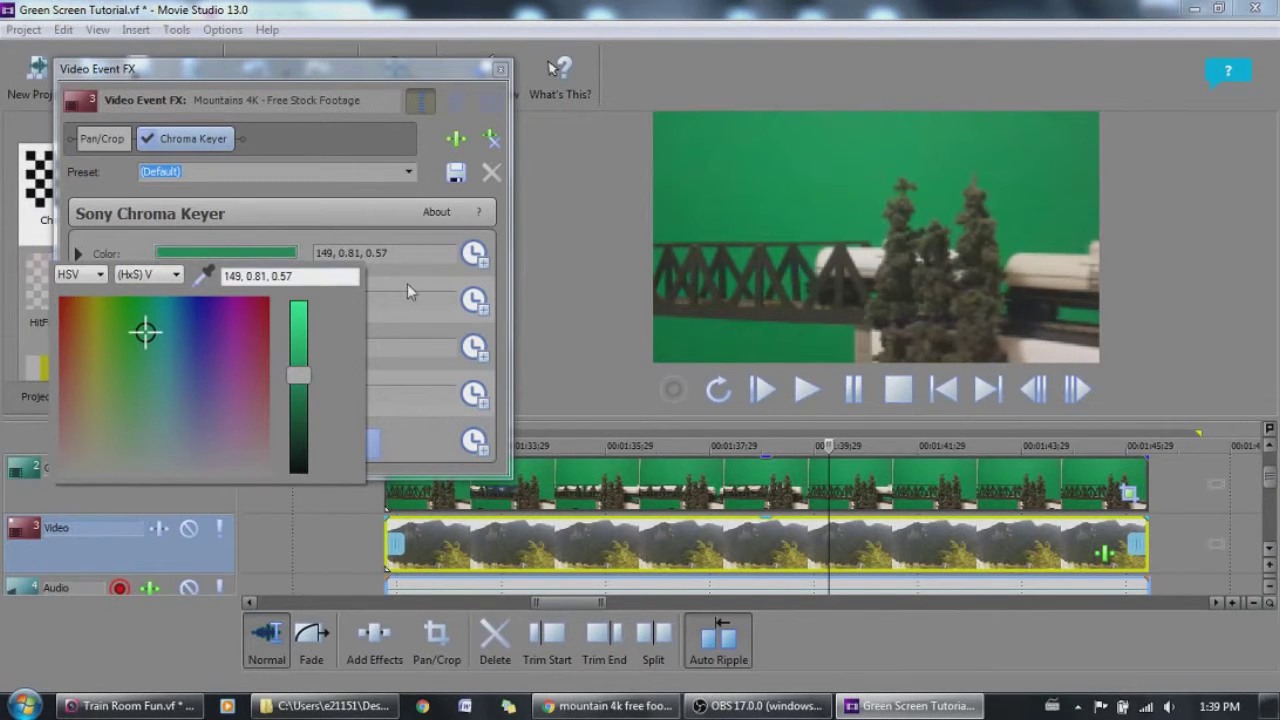
{"action": "left_click", "coordinate": [383, 292]}
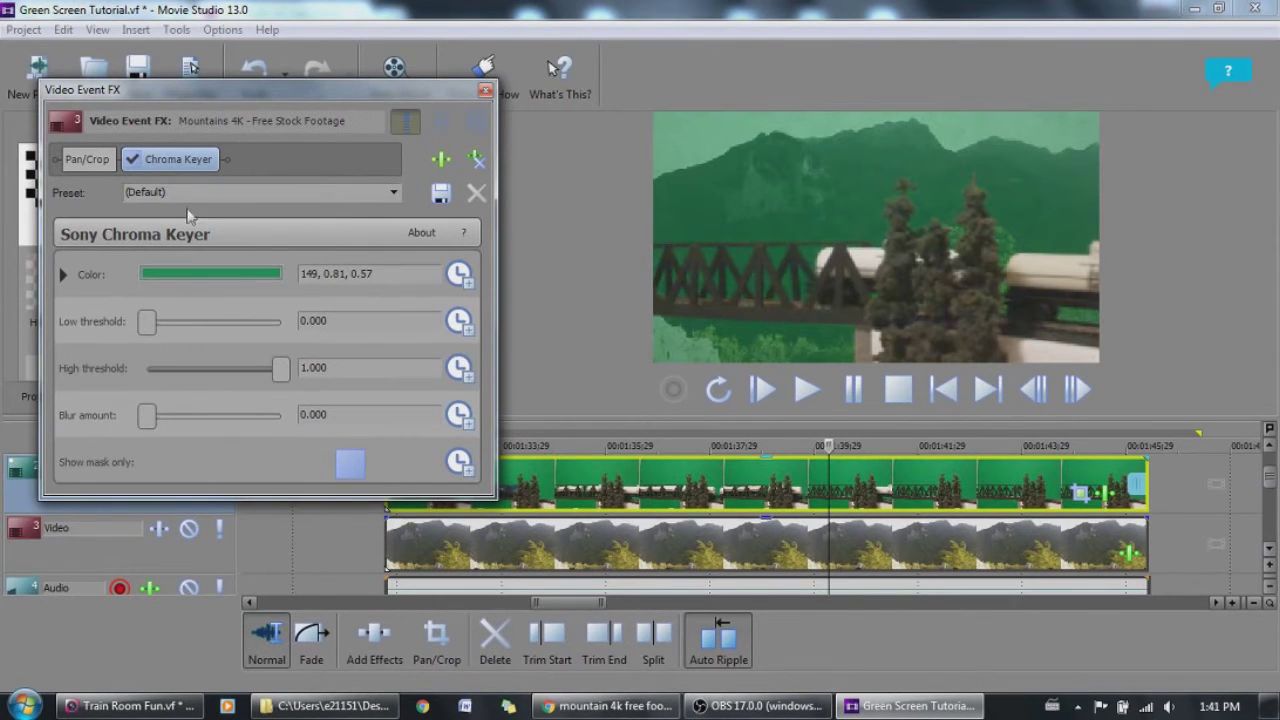
{"action": "type", "text": "Mountain Green"}
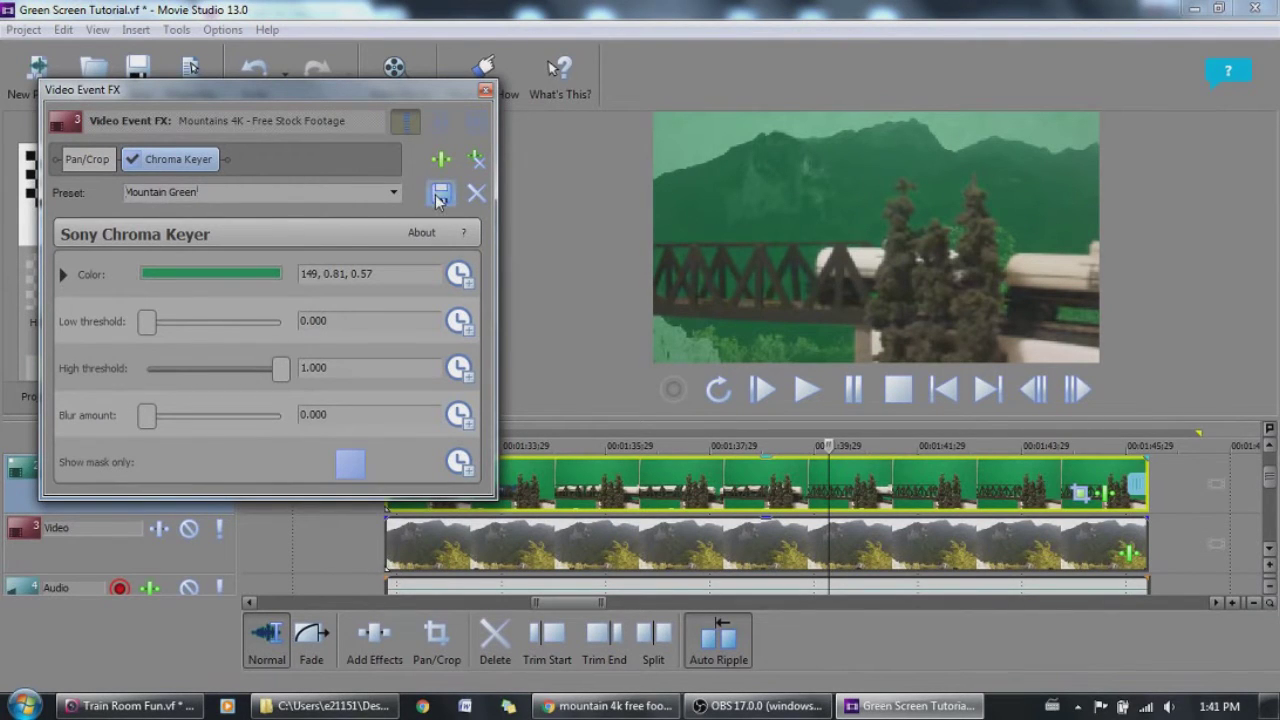
{"action": "left_click", "coordinate": [485, 90]}
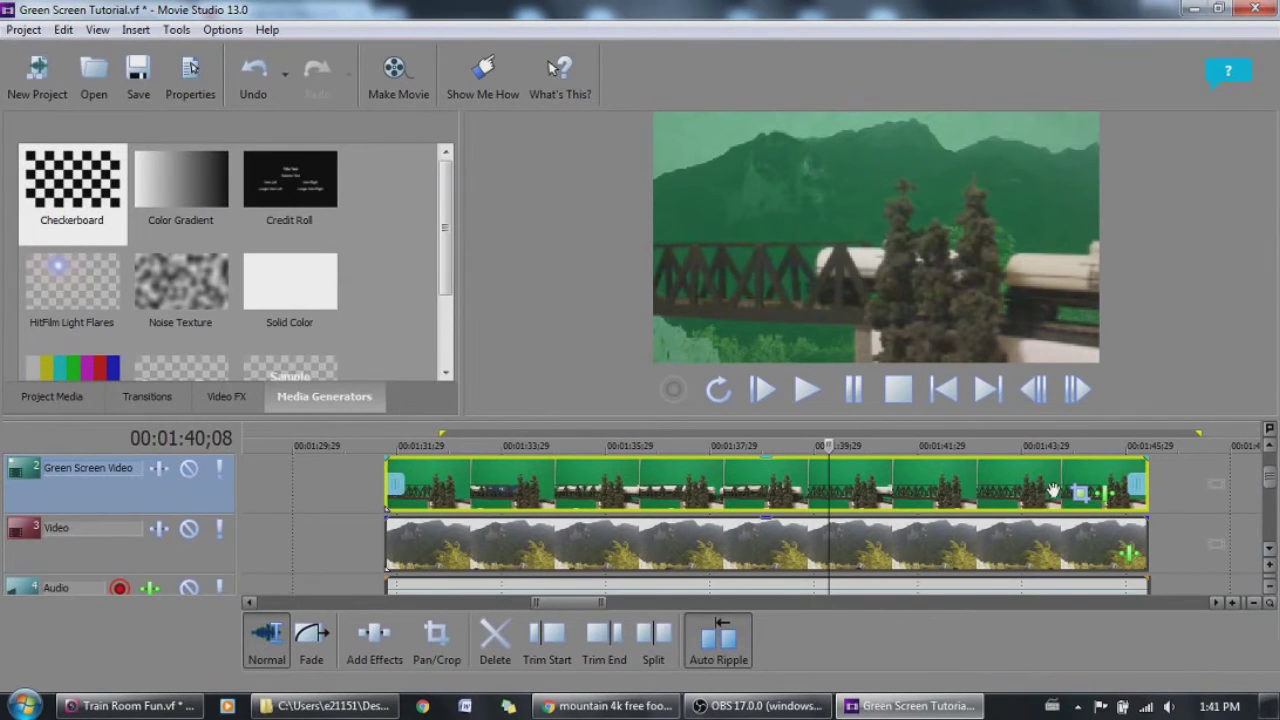
In the train clip's Chroma Keyer, try the Green Screen preset and apply the Mountain Green preset instead
{"action": "left_click", "coordinate": [1107, 503]}
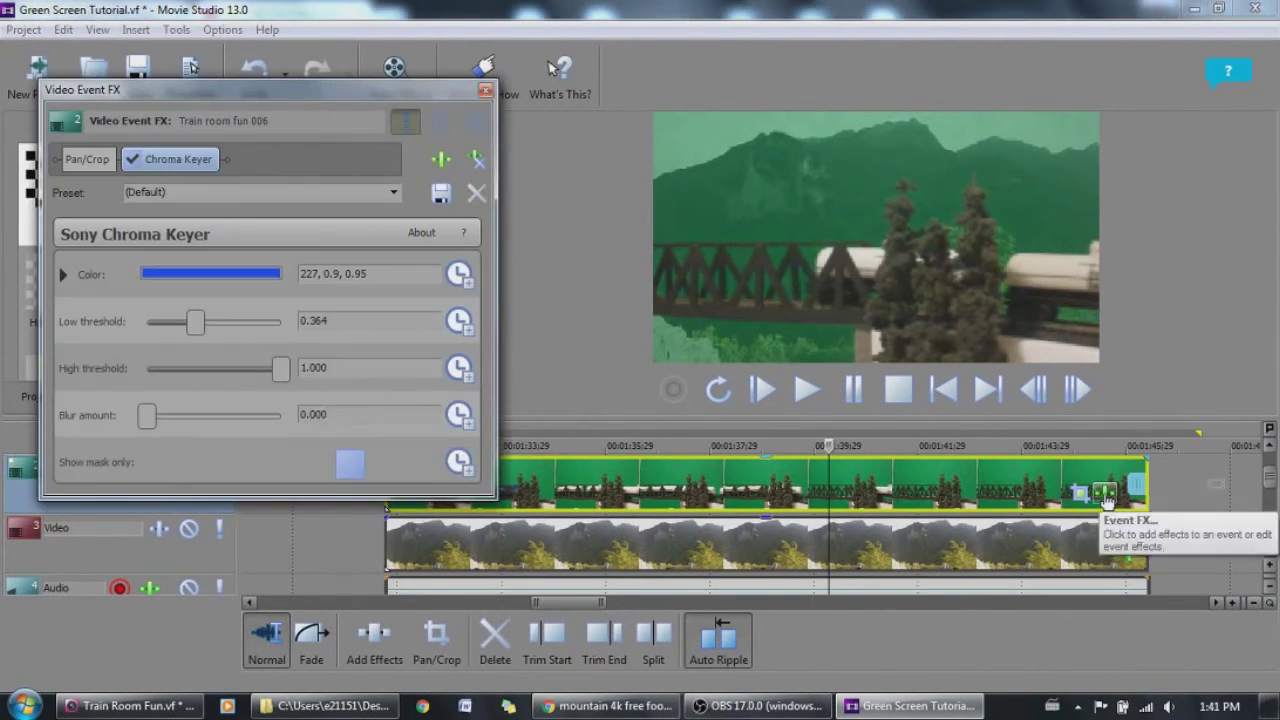
{"action": "left_click", "coordinate": [180, 192]}
{"action": "left_click", "coordinate": [396, 195]}
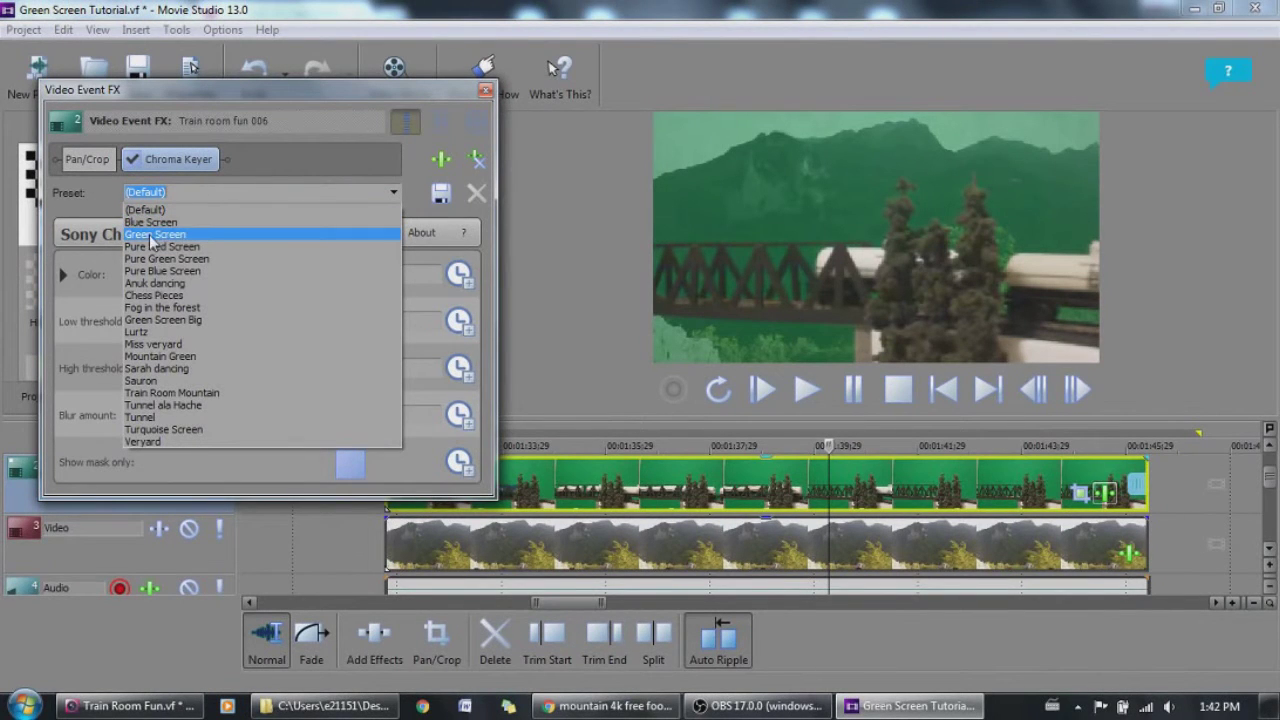
{"action": "left_click", "coordinate": [151, 236]}
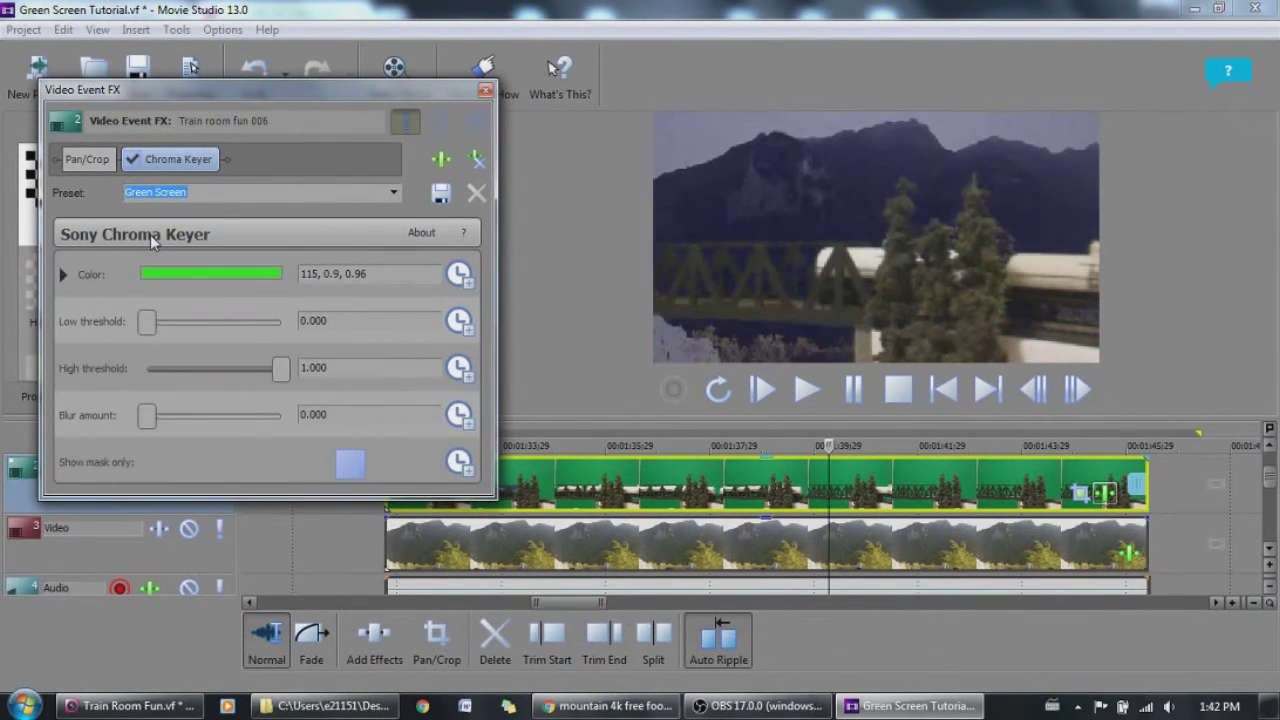
{"action": "left_click", "coordinate": [394, 192]}
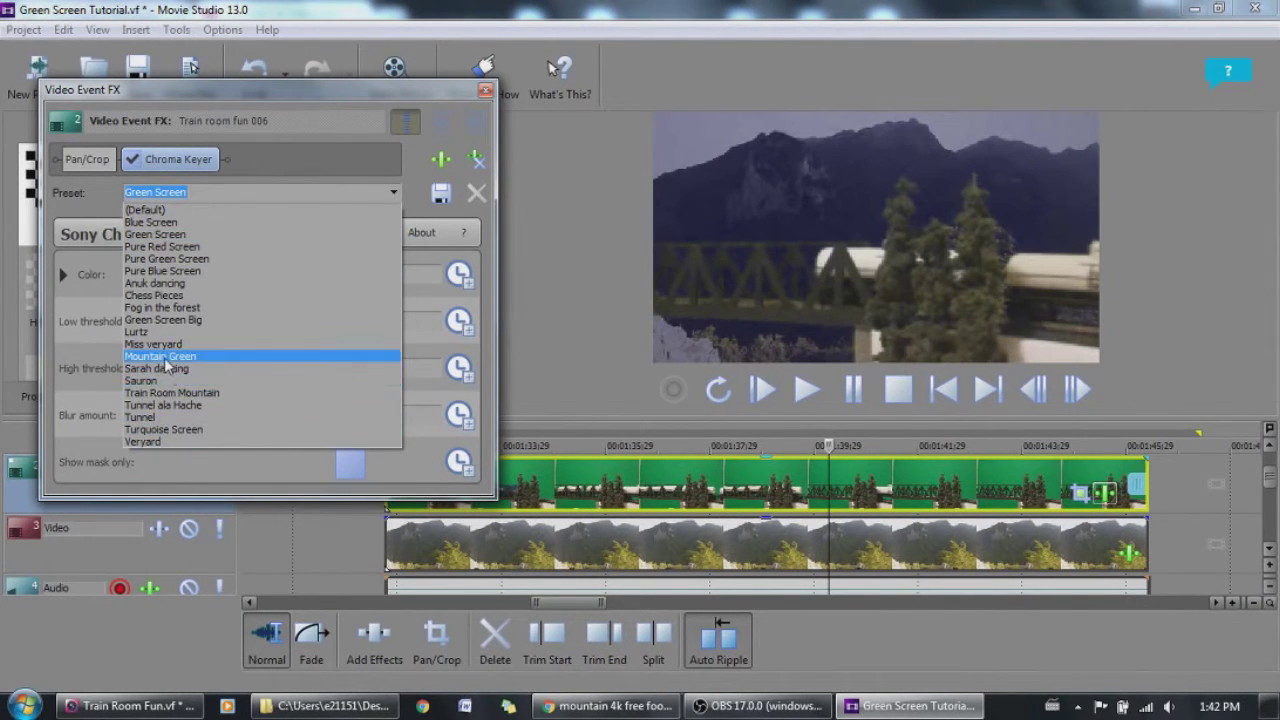
{"action": "left_click", "coordinate": [164, 356]}
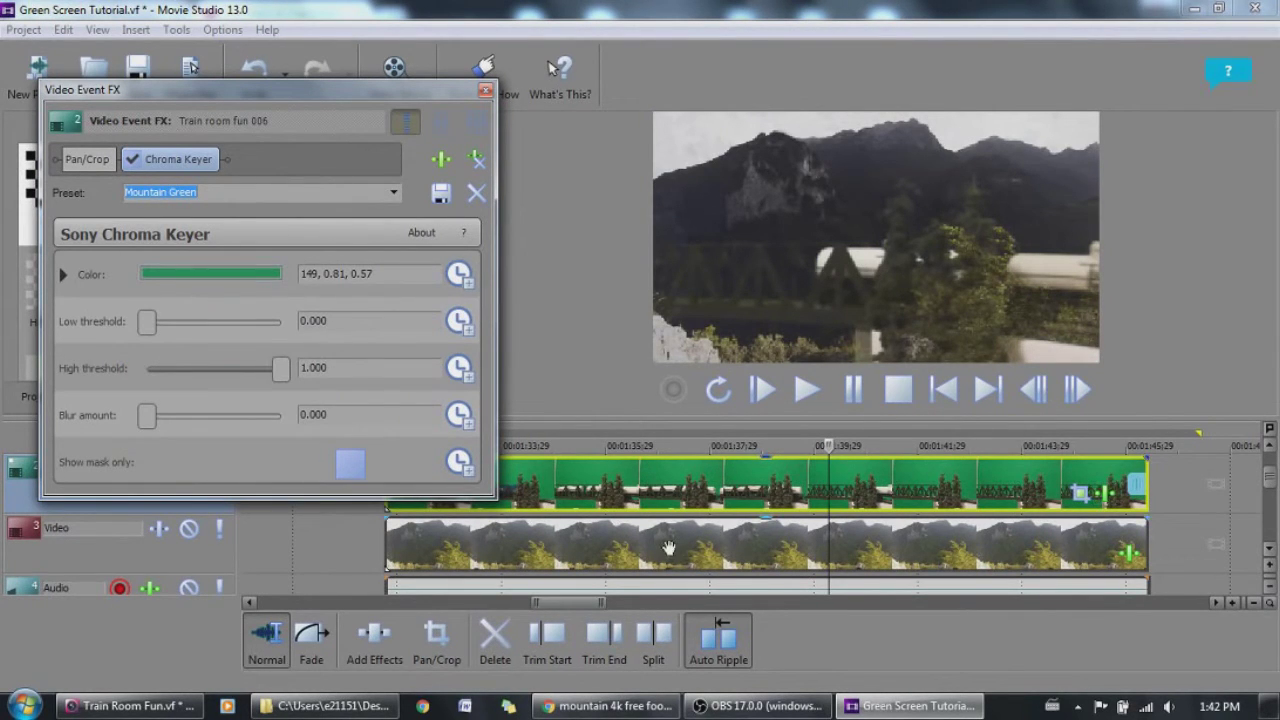
Set the train clip's keyer to a low threshold of about 0.357 and a high threshold of about 0.245
{"action": "mouse_move", "coordinate": [147, 325]}
{"action": "left_mouse_down"}
{"action": "mouse_move", "coordinate": [281, 321]}
{"action": "mouse_move", "coordinate": [147, 321]}
{"action": "left_mouse_up"}
{"action": "mouse_move", "coordinate": [282, 373]}
{"action": "left_mouse_down"}
{"action": "mouse_move", "coordinate": [150, 373]}
{"action": "mouse_move", "coordinate": [287, 374]}
{"action": "left_mouse_up"}
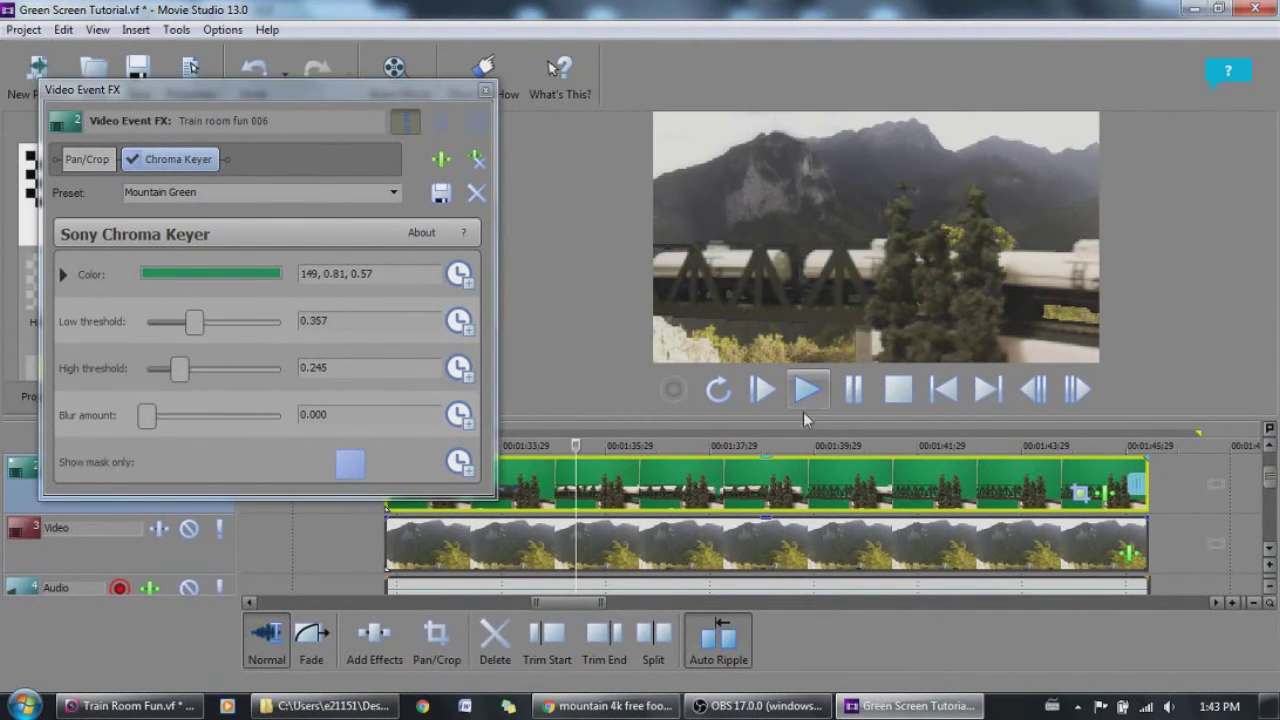
Play the keyed composite, close the effect settings, and replay it from about 00:01:32;17 to check the result
{"action": "left_click", "coordinate": [807, 390]}
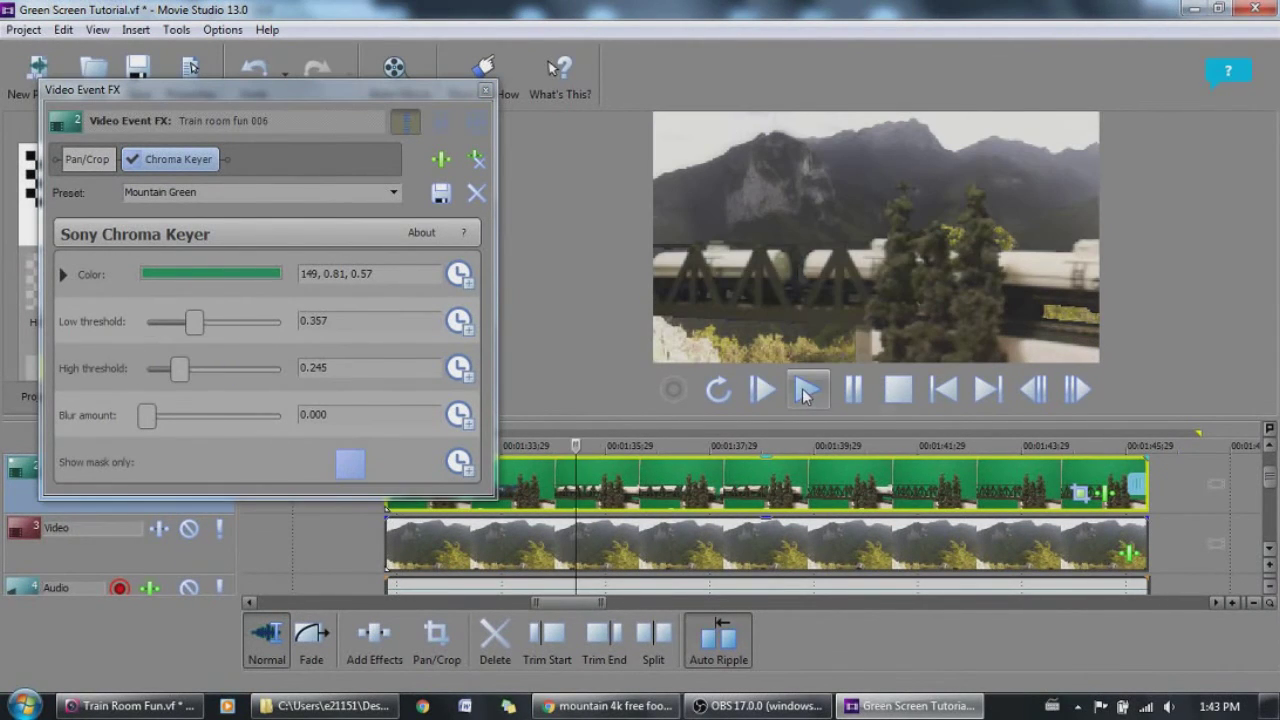
{"action": "left_click", "coordinate": [855, 390]}
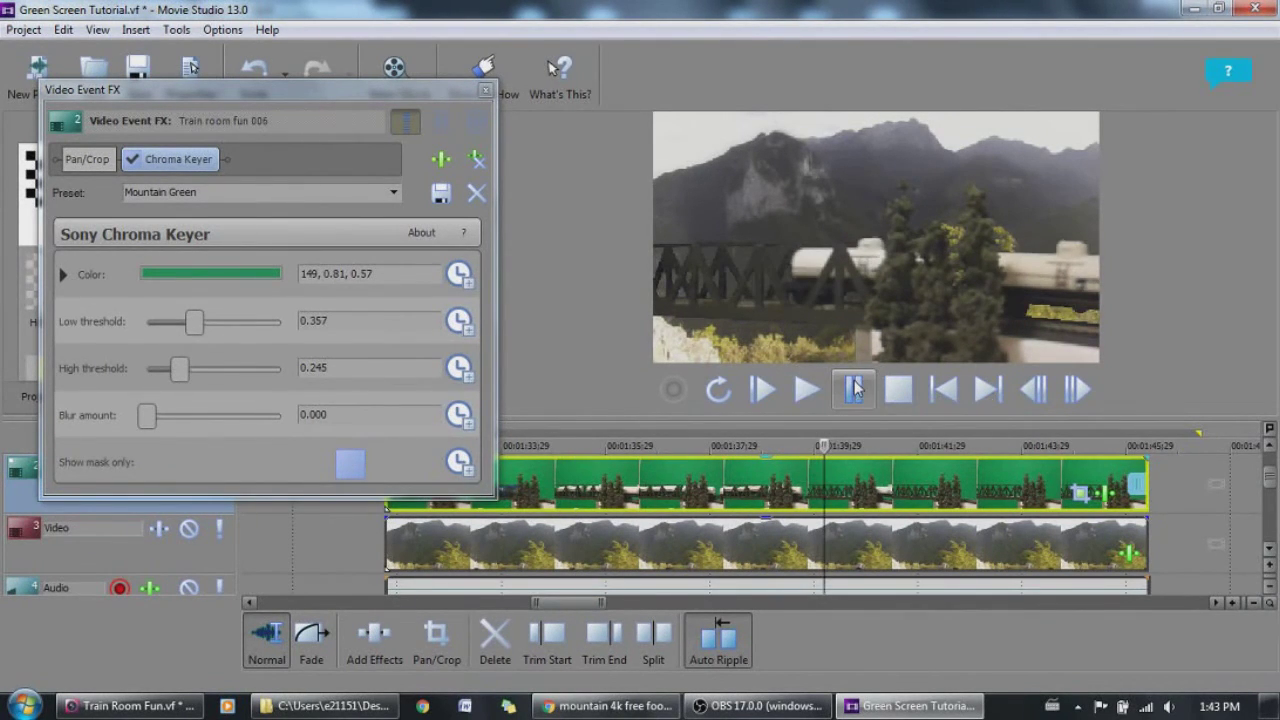
{"action": "left_click", "coordinate": [485, 91]}
{"action": "left_click", "coordinate": [428, 492]}
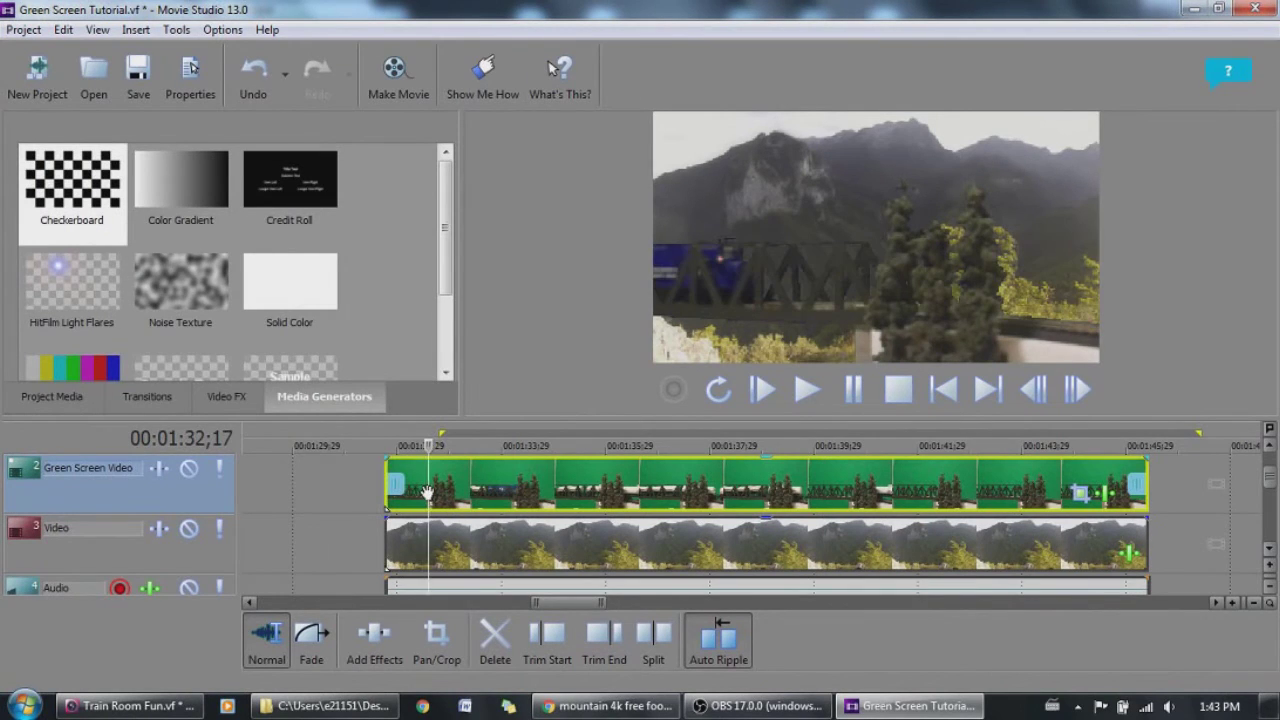
{"action": "left_click", "coordinate": [818, 394]}
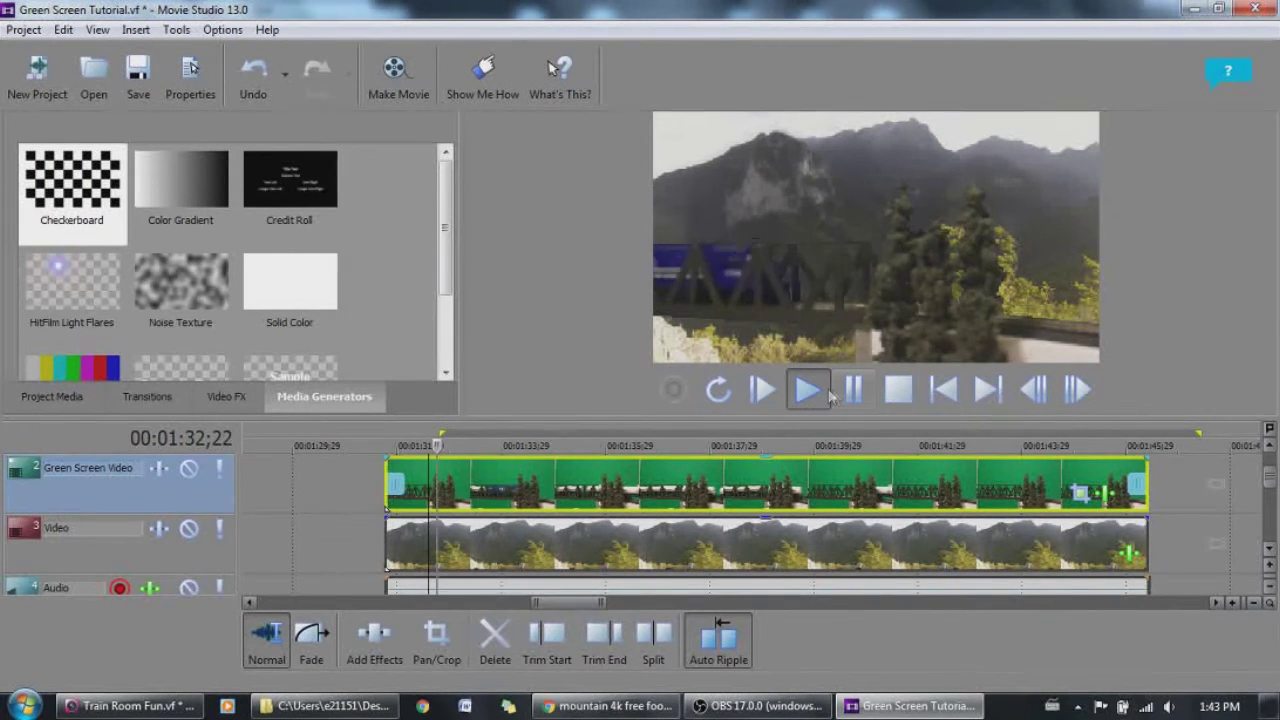
{"action": "left_click", "coordinate": [851, 392]}
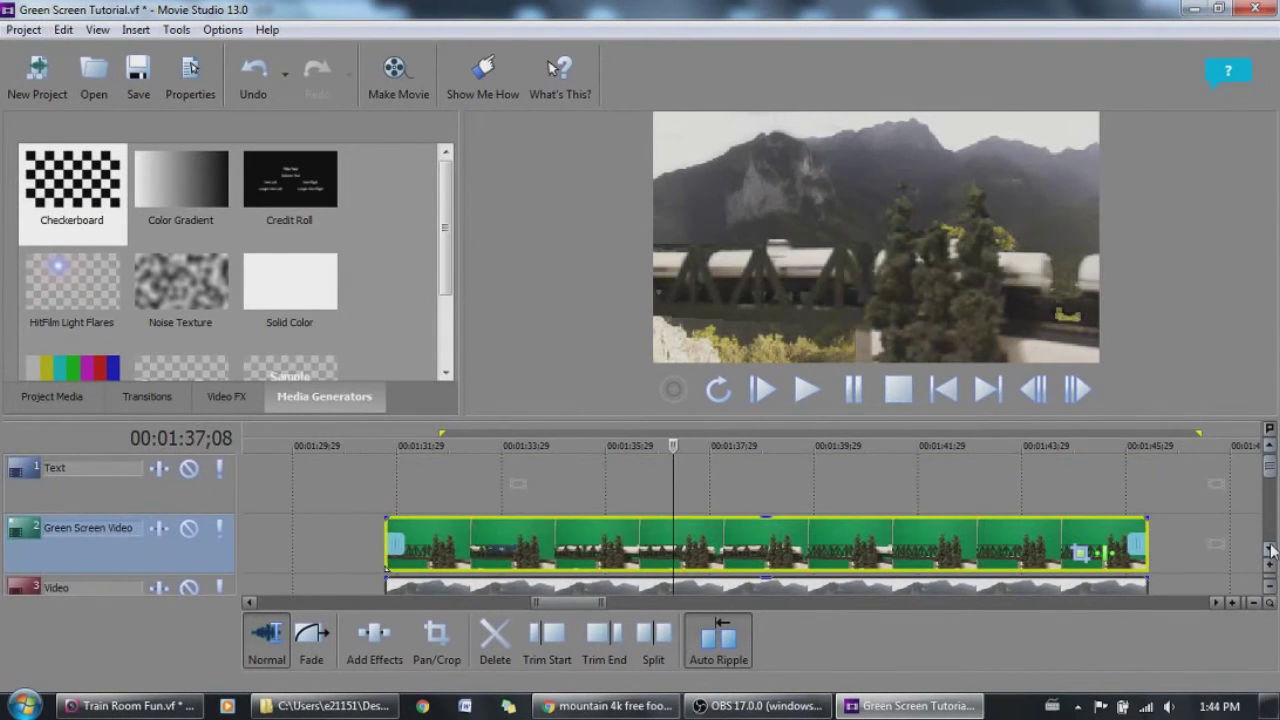
Bring the downloaded Traveller MP3 from the browser into the Music track, starting where the video clips begin
{"action": "left_click", "coordinate": [1270, 549]}
{"action": "left_click", "coordinate": [1270, 549]}
{"action": "left_click", "coordinate": [1270, 549]}
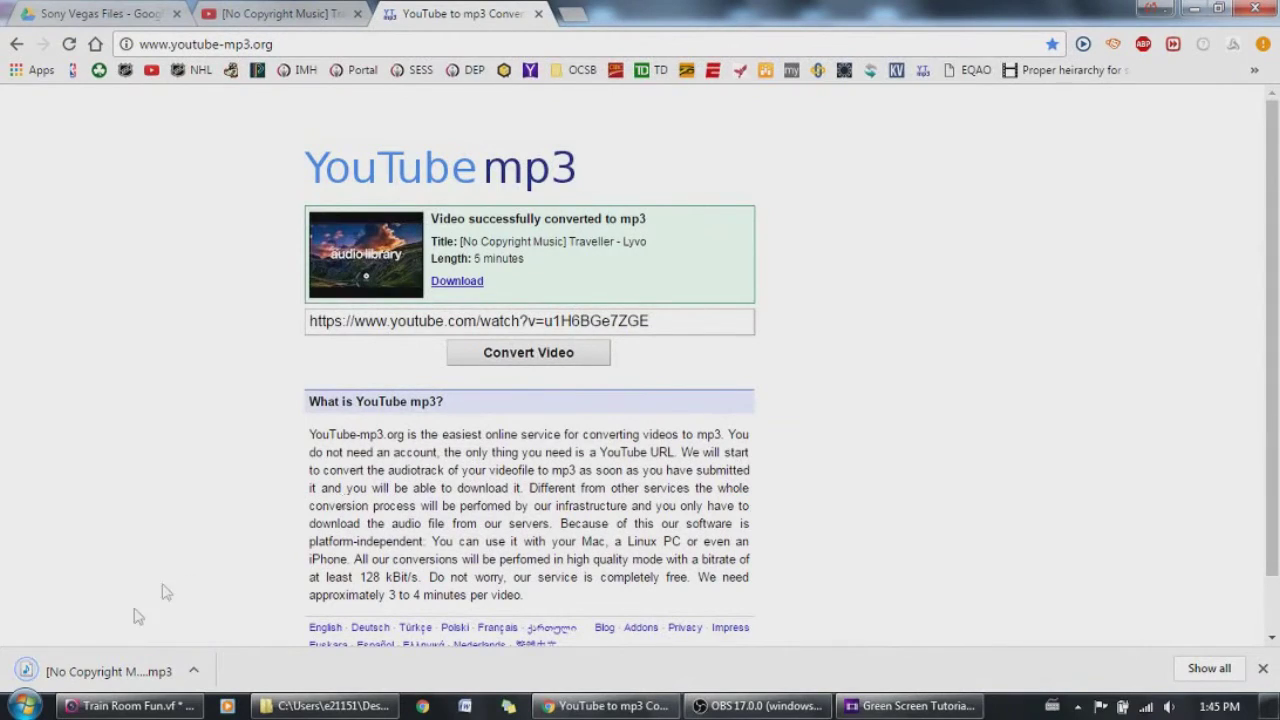
{"action": "mouse_move", "coordinate": [120, 668]}
{"action": "left_mouse_down"}
{"action": "mouse_move", "coordinate": [108, 672]}
{"action": "mouse_move", "coordinate": [725, 637]}
{"action": "mouse_move", "coordinate": [900, 703]}
{"action": "mouse_move", "coordinate": [866, 664]}
{"action": "mouse_move", "coordinate": [822, 541]}
{"action": "mouse_move", "coordinate": [826, 552]}
{"action": "mouse_move", "coordinate": [505, 565]}
{"action": "mouse_move", "coordinate": [439, 593]}
{"action": "mouse_move", "coordinate": [397, 560]}
{"action": "left_mouse_up"}
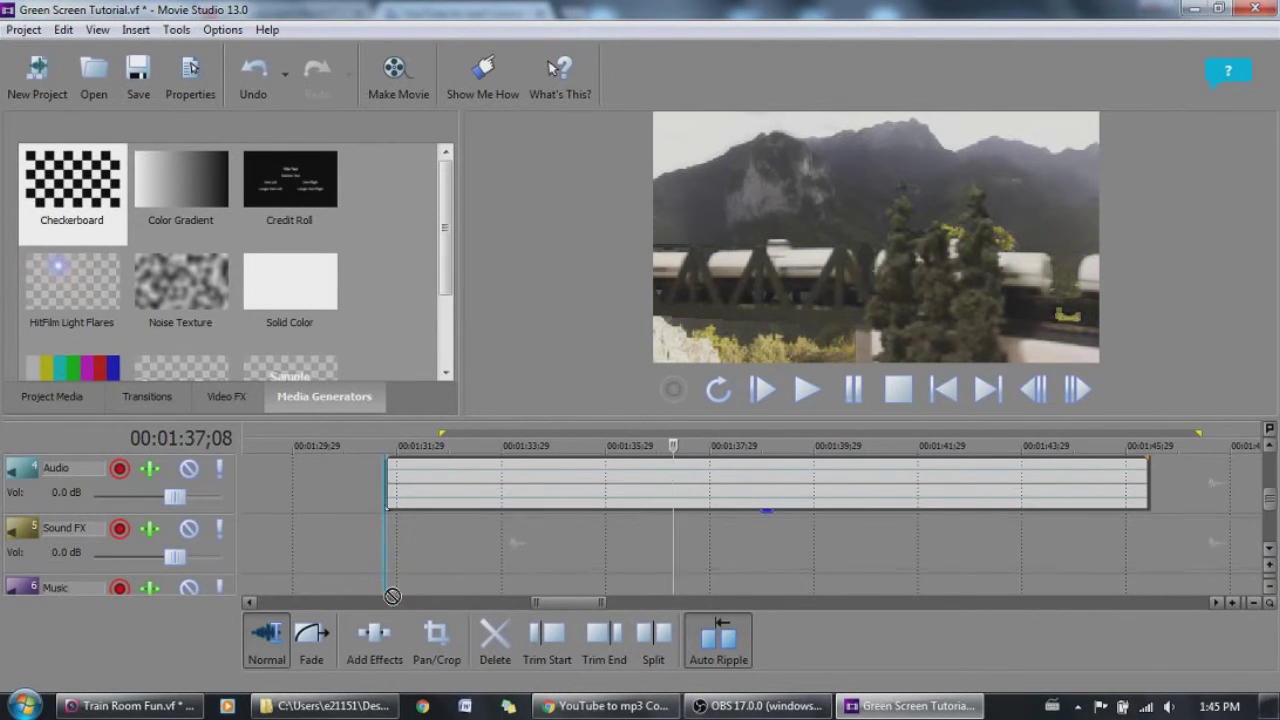
{"action": "left_click_drag", "start_coordinate": [408, 592], "coordinate": [400, 584]}
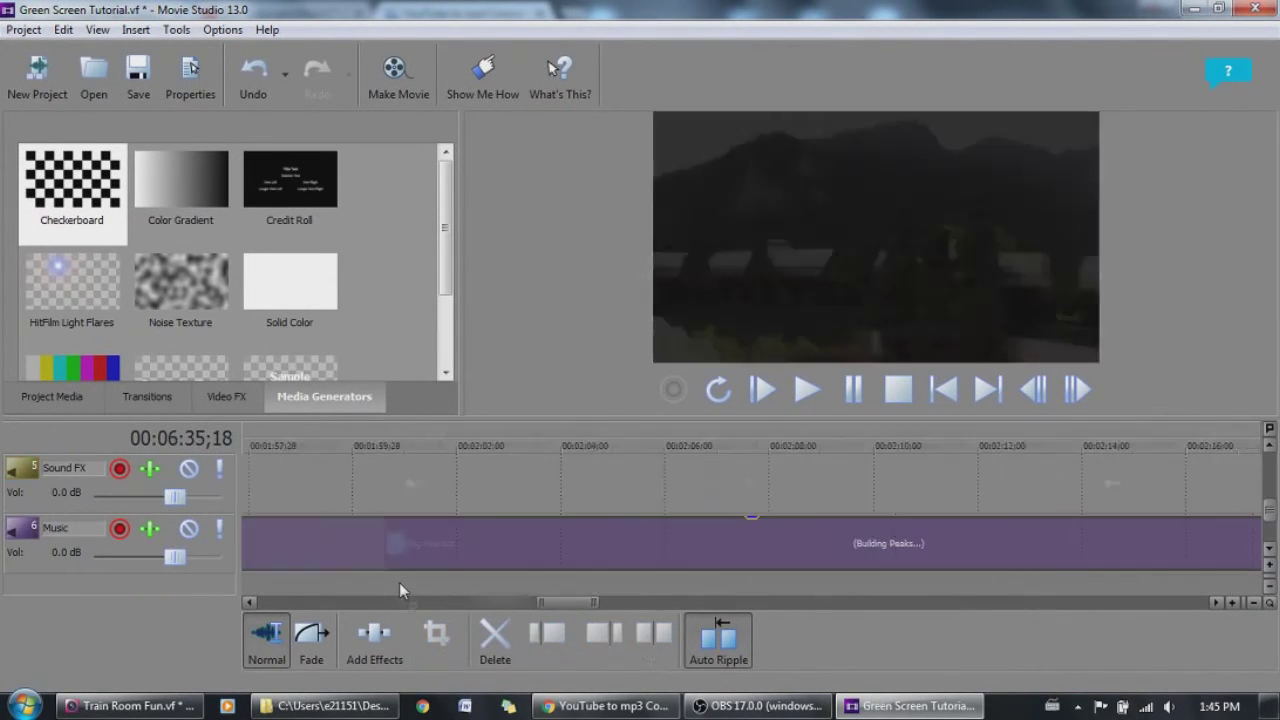
{"action": "scroll", "coordinate": [590, 565], "scroll_direction": "down", "scroll_amount": 4}
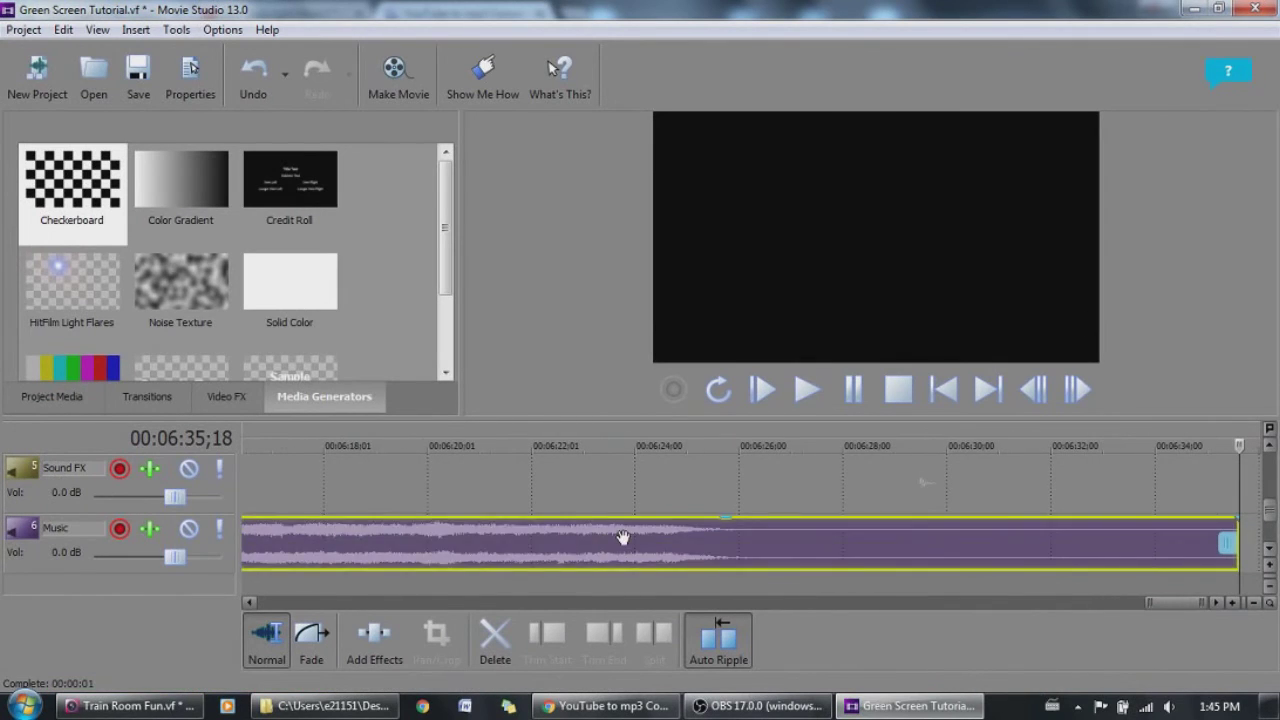
Lower the volume of the music event on the Music track well below its full level
{"action": "left_click", "coordinate": [1255, 604]}
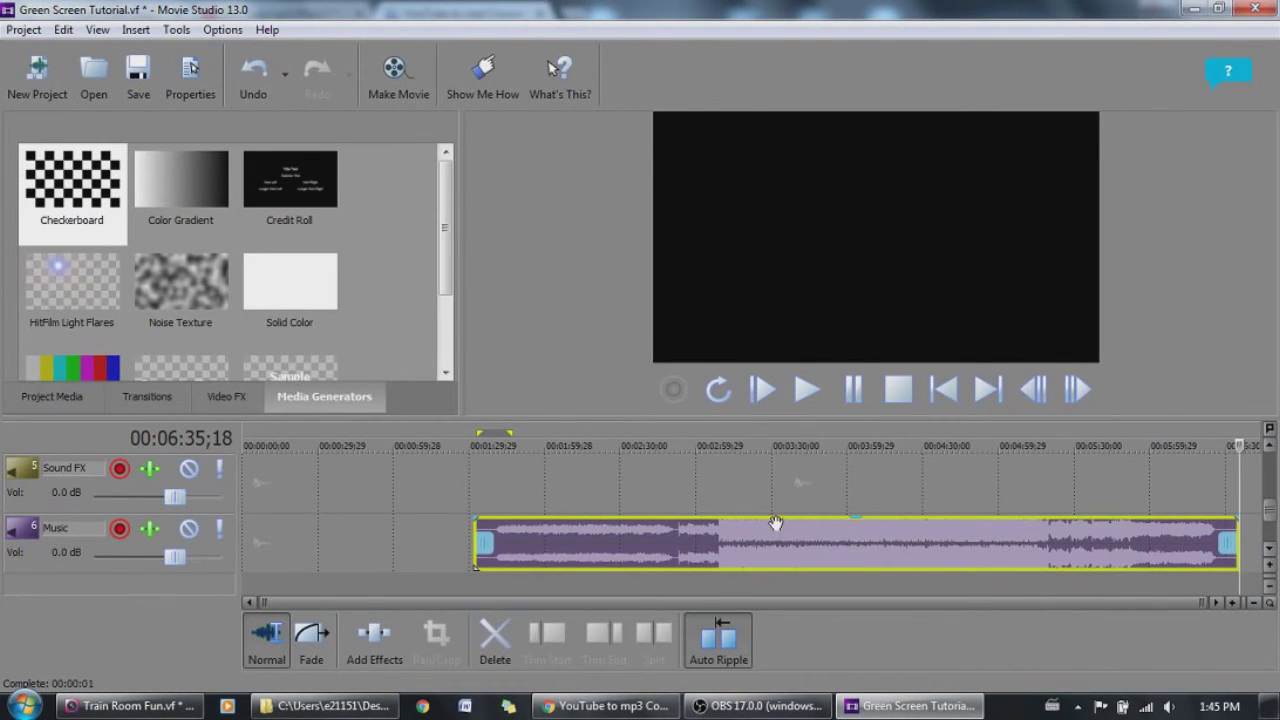
{"action": "left_click_drag", "start_coordinate": [777, 528], "coordinate": [779, 564]}
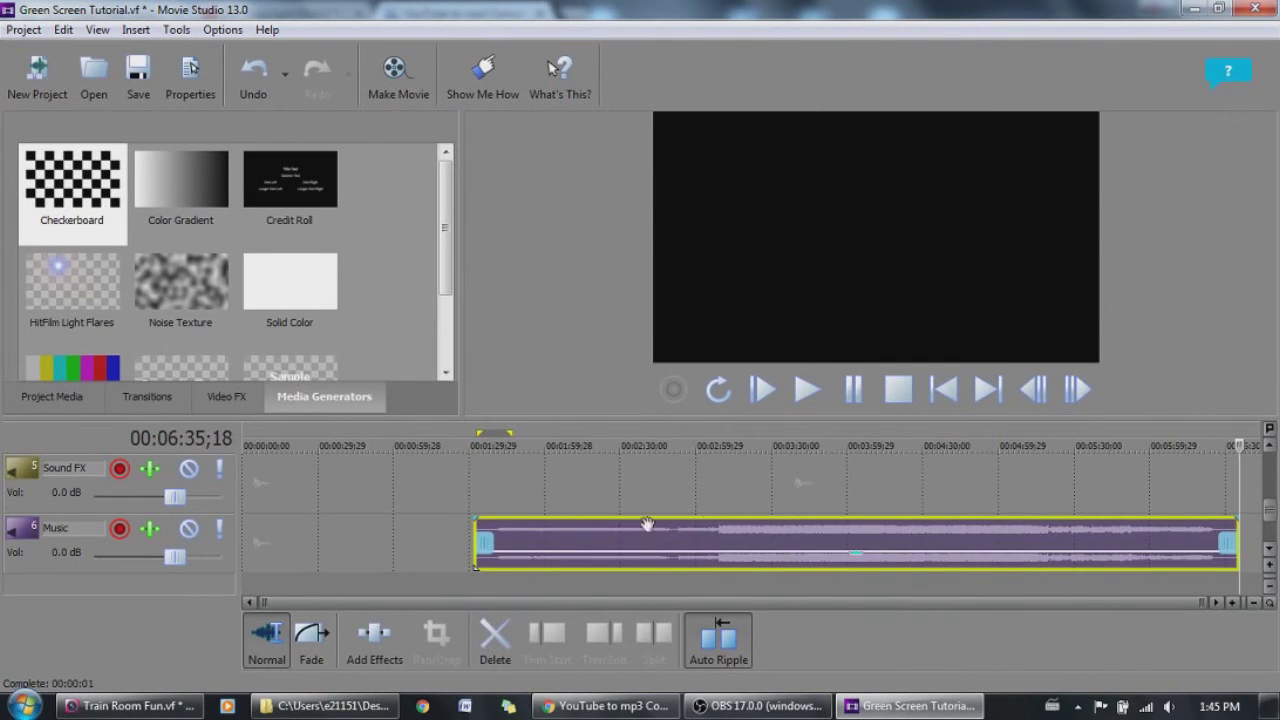
{"action": "left_click_drag", "start_coordinate": [1273, 513], "coordinate": [1272, 507]}
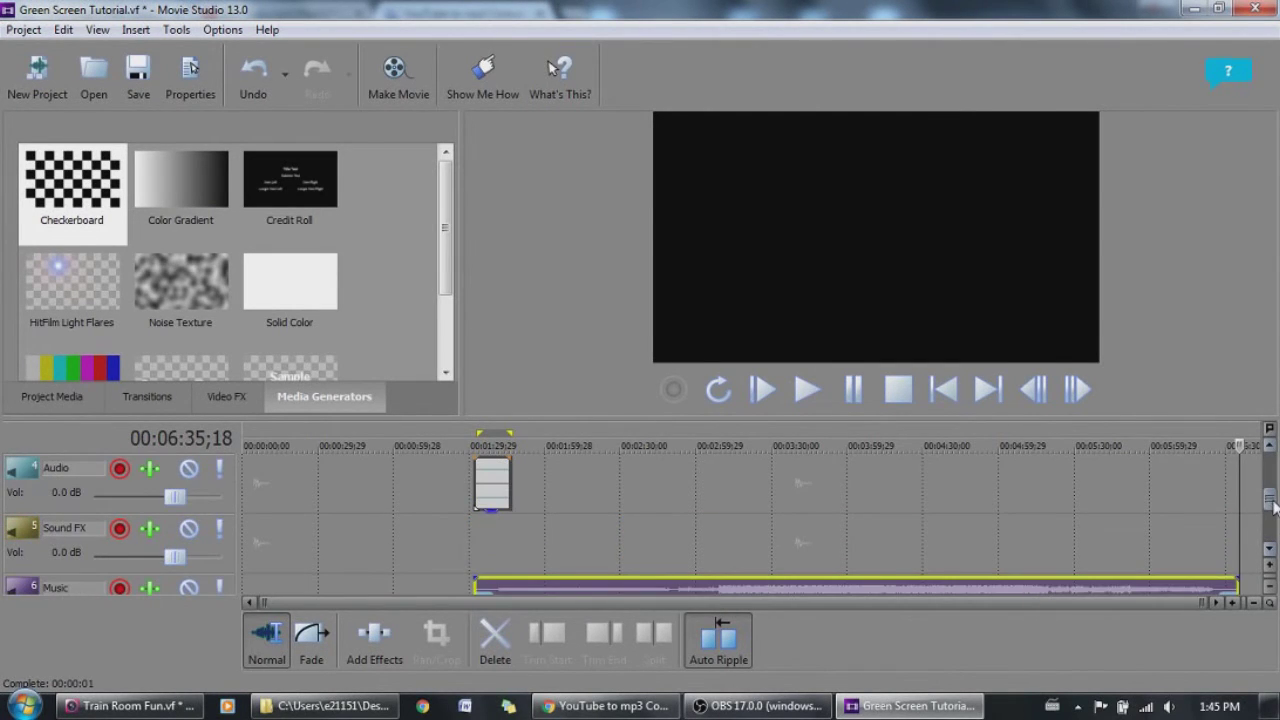
{"action": "left_click", "coordinate": [1268, 549]}
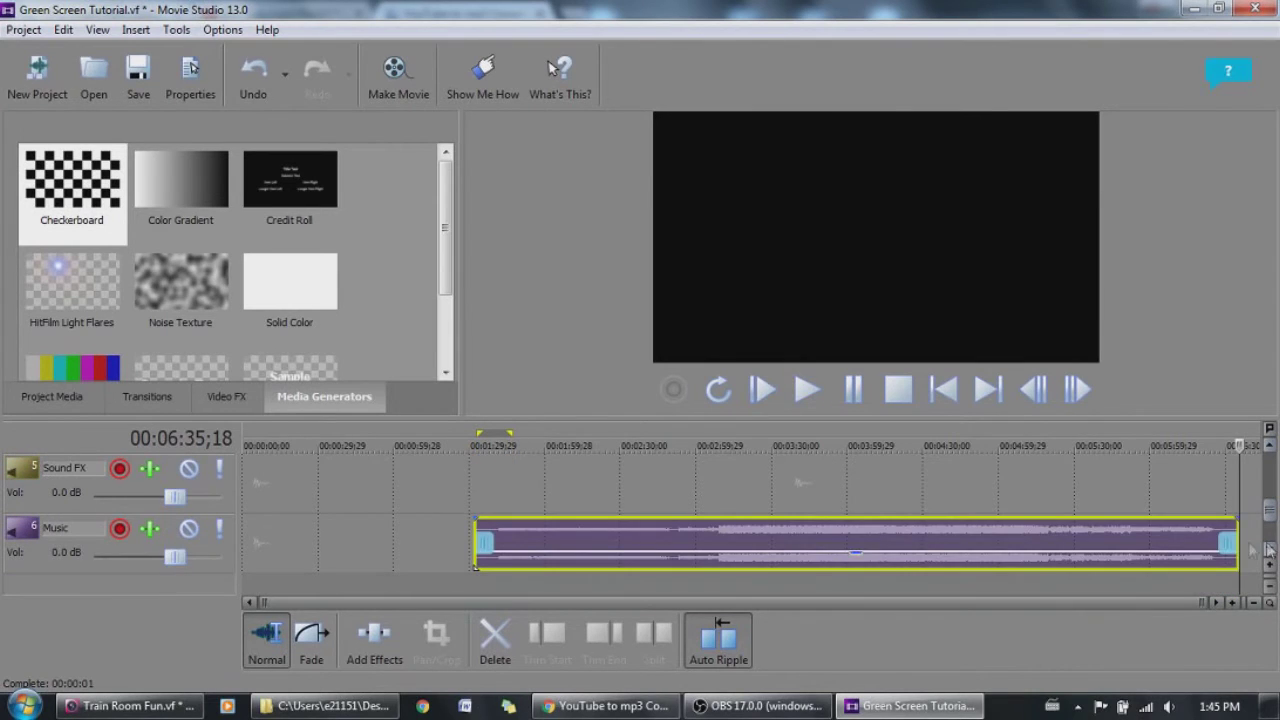
Shift the music event earlier and trim both ends so it extends slightly past the video clips, ending near 00:01:57;24
{"action": "left_click_drag", "start_coordinate": [817, 531], "coordinate": [632, 535]}
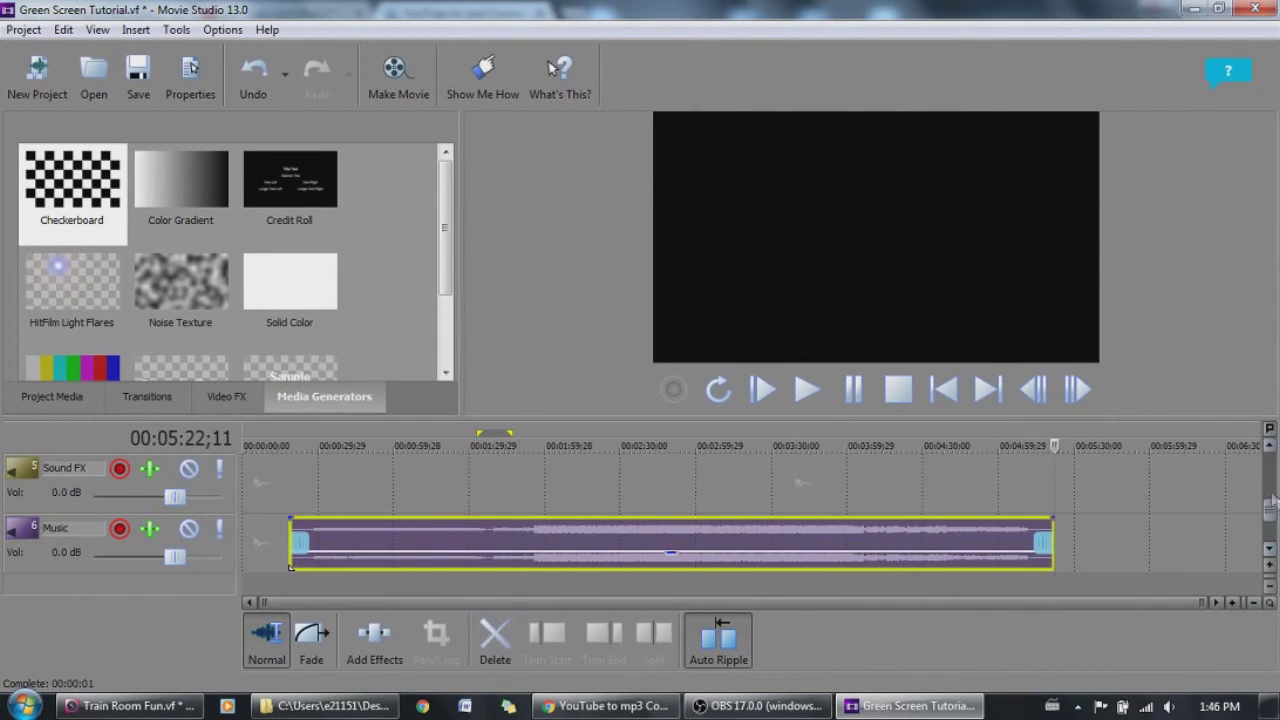
{"action": "left_click", "coordinate": [1270, 444]}
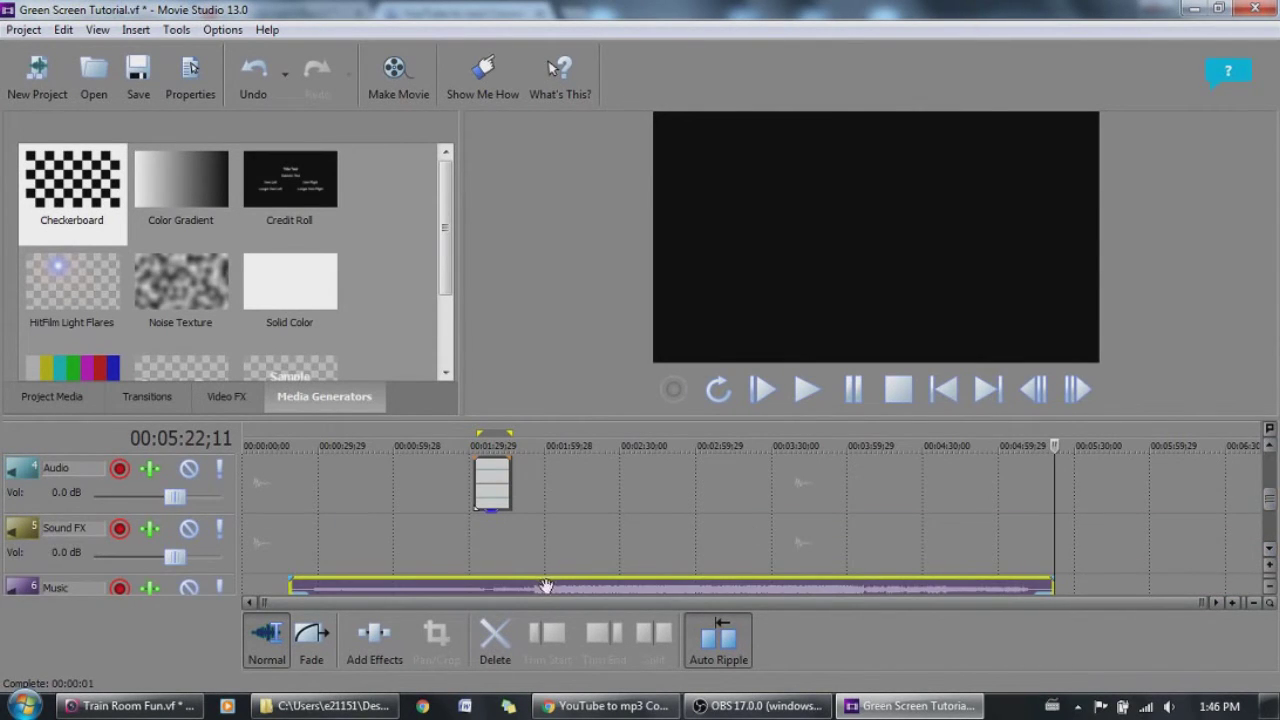
{"action": "left_click_drag", "start_coordinate": [303, 587], "coordinate": [467, 580]}
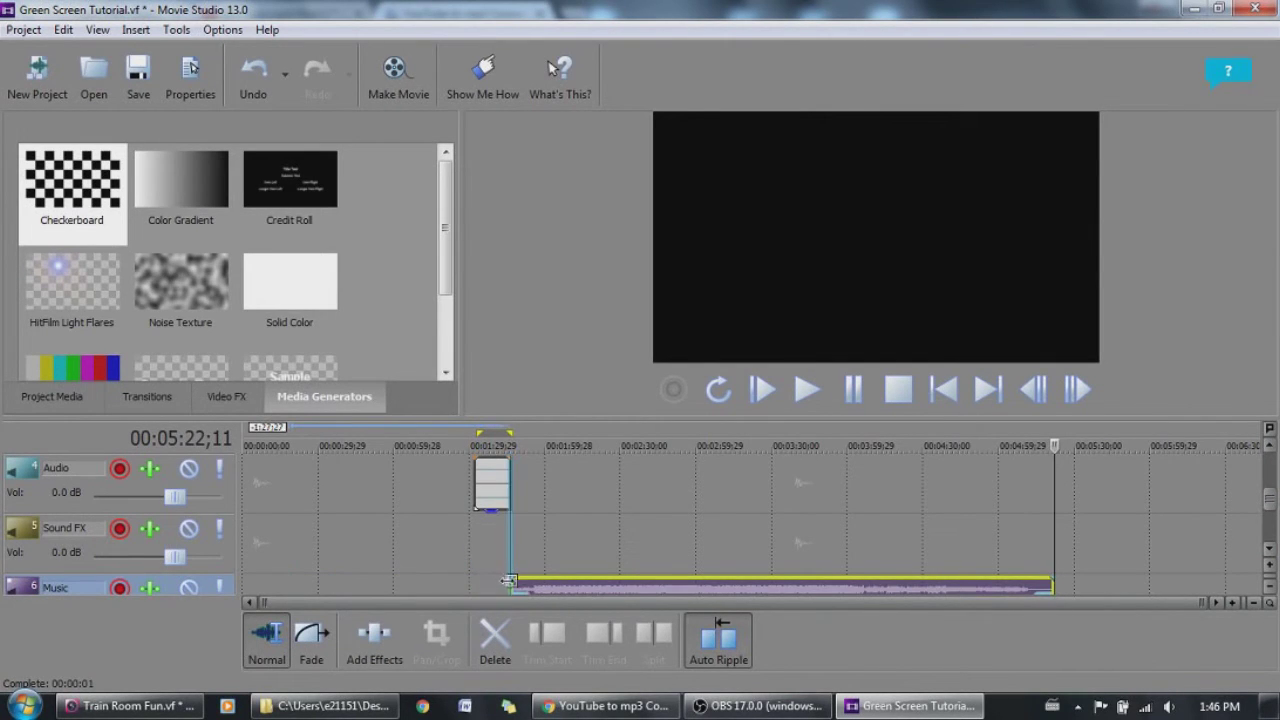
{"action": "key", "text": "ctrl+z"}
{"action": "left_click_drag", "start_coordinate": [817, 587], "coordinate": [486, 586]}
{"action": "left_click", "coordinate": [1270, 545]}
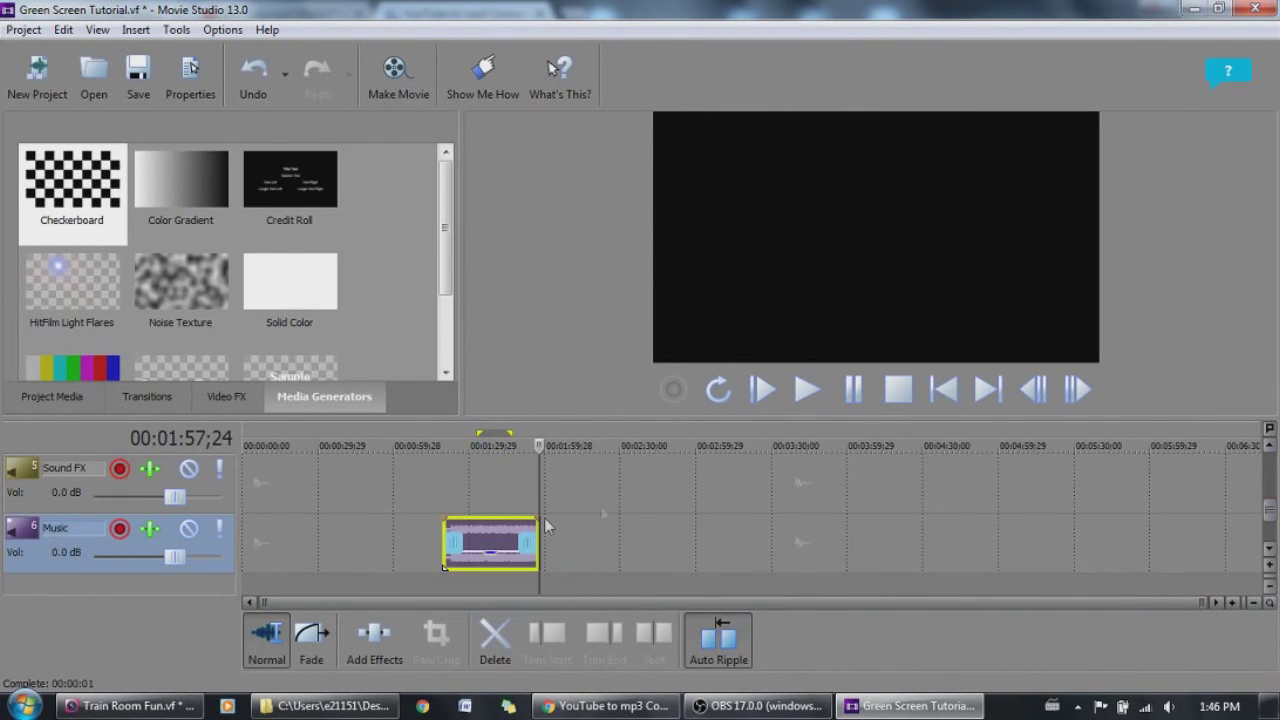
Delete the empty Sound FX track and the Audio track holding the muted clip sound
{"action": "right_click", "coordinate": [93, 482]}
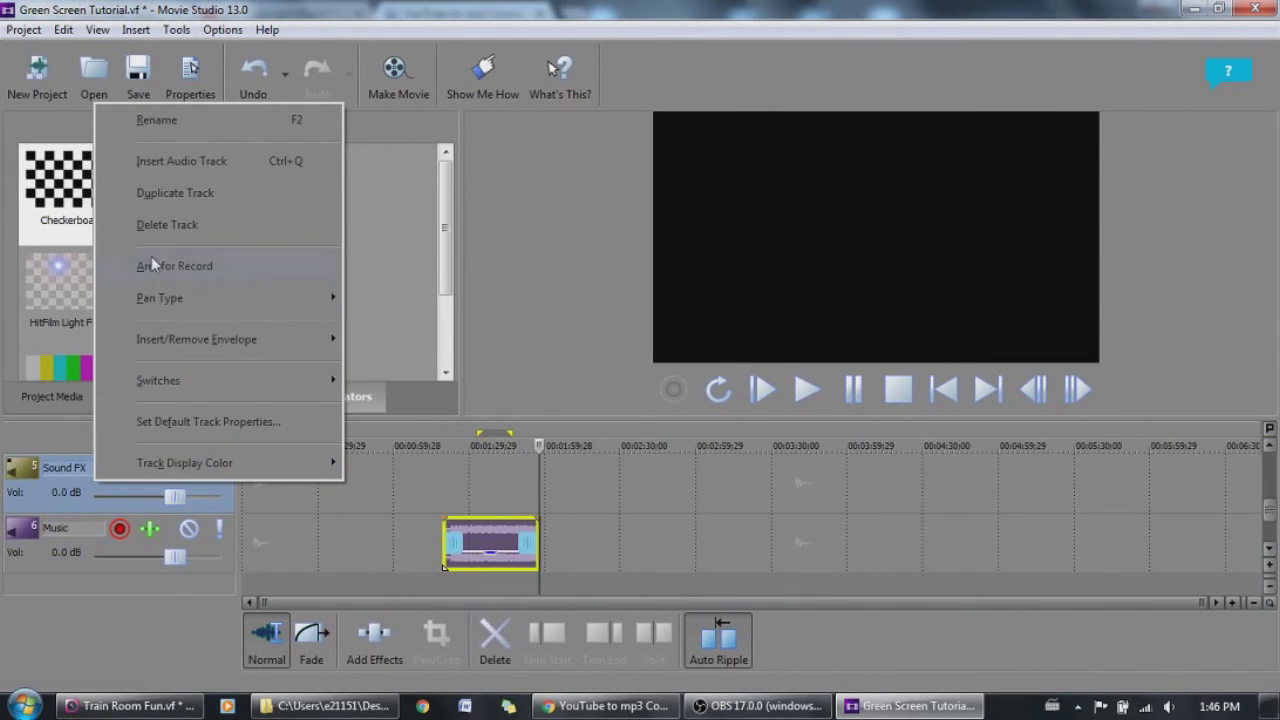
{"action": "left_click", "coordinate": [160, 224]}
{"action": "left_click", "coordinate": [1271, 446]}
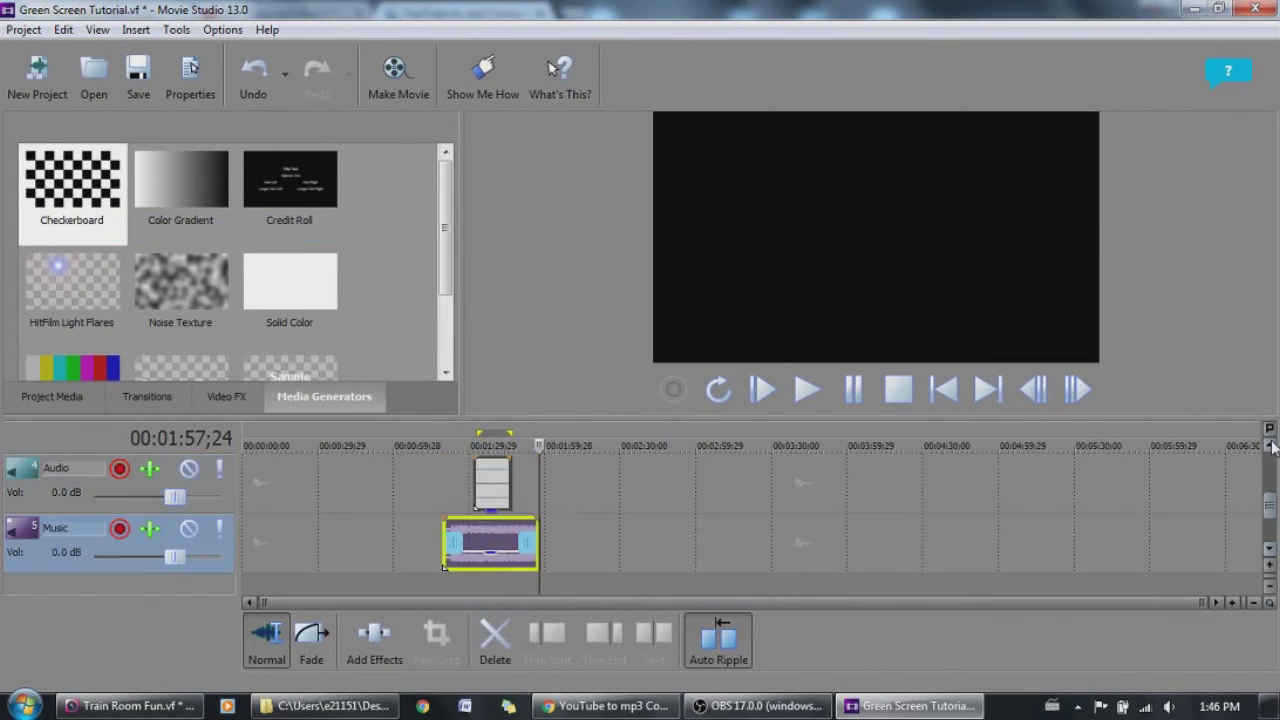
{"action": "left_click", "coordinate": [1271, 446]}
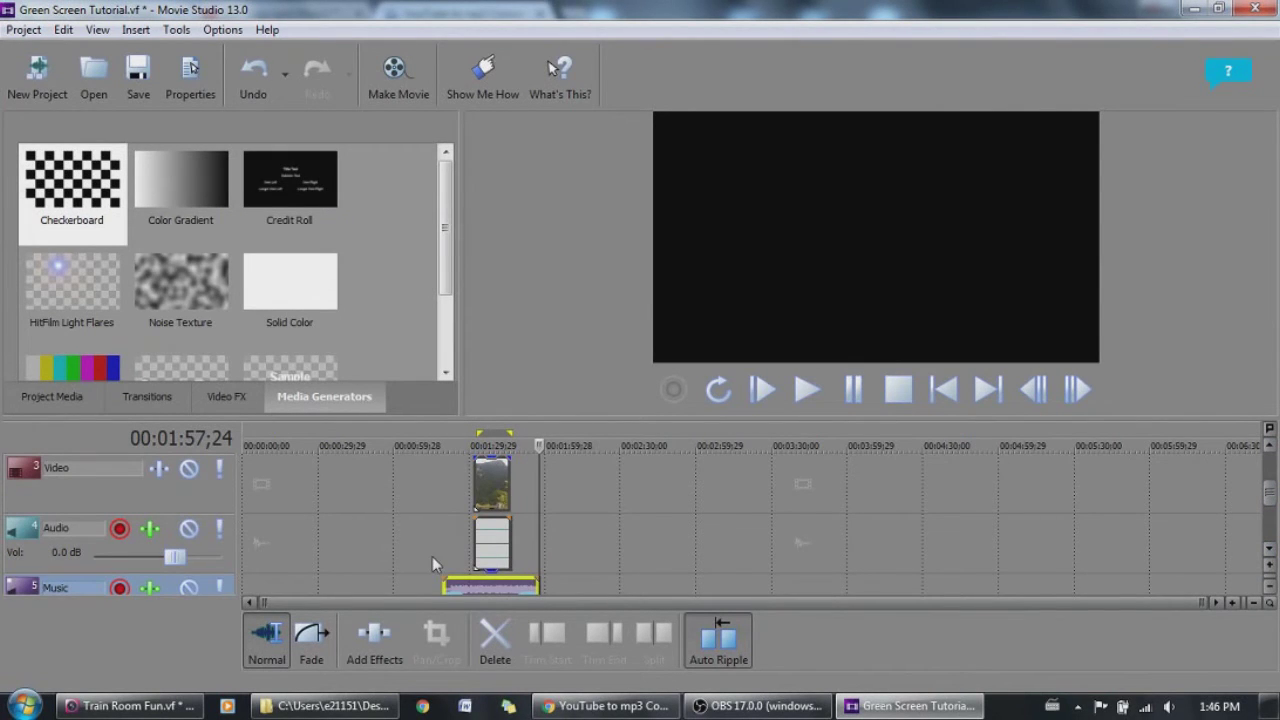
{"action": "right_click", "coordinate": [125, 549]}
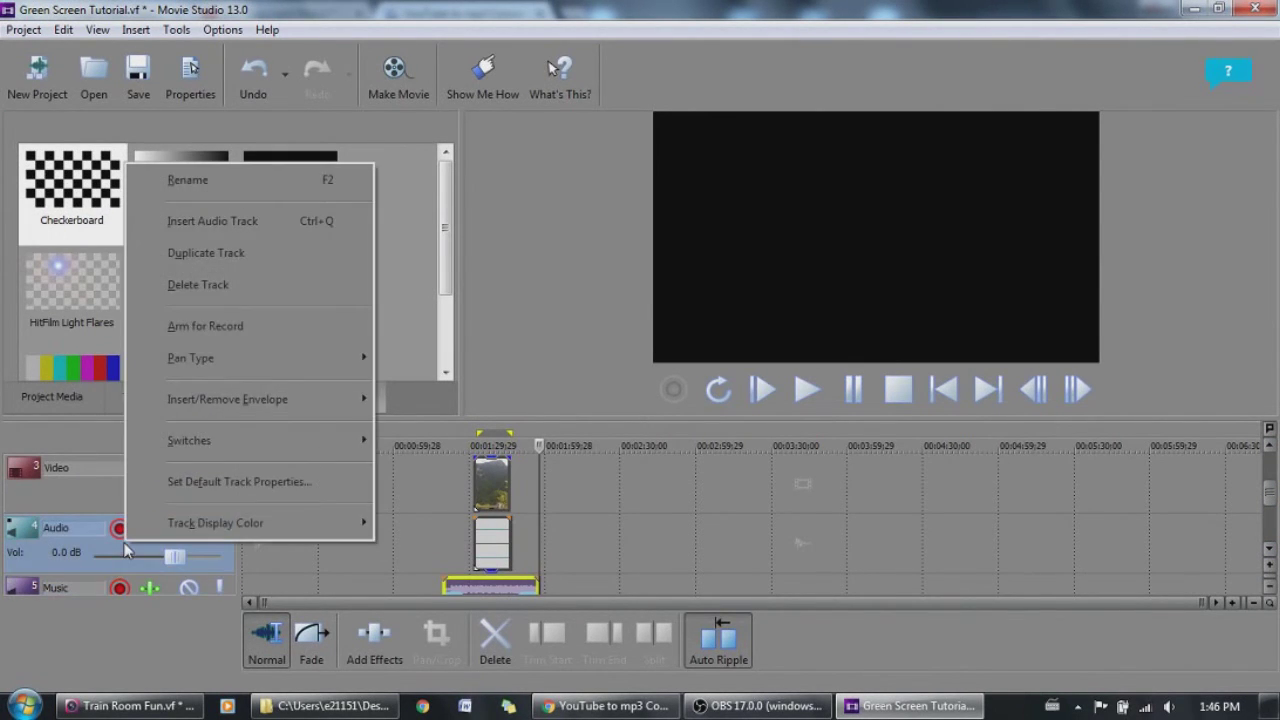
{"action": "left_click", "coordinate": [196, 286]}
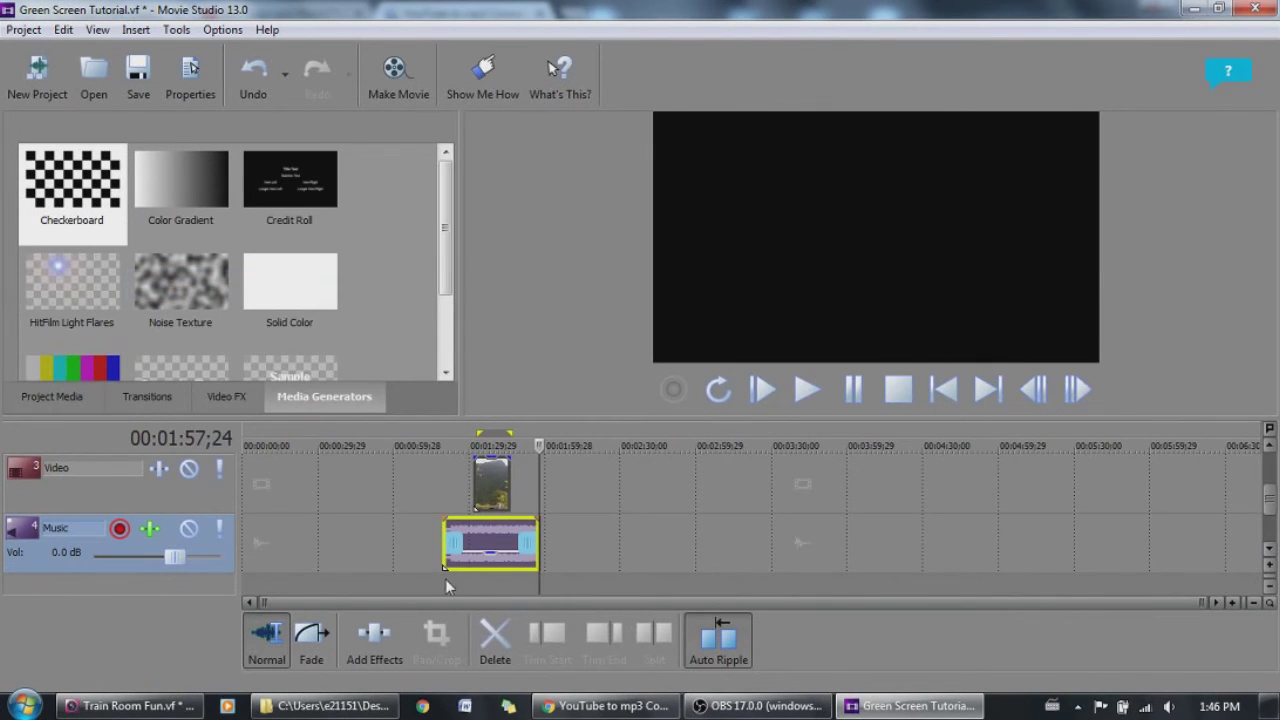
{"action": "mouse_move", "coordinate": [1270, 503]}
{"action": "left_mouse_down"}
{"action": "mouse_move", "coordinate": [1270, 488]}
{"action": "mouse_move", "coordinate": [1272, 505]}
{"action": "left_mouse_up"}
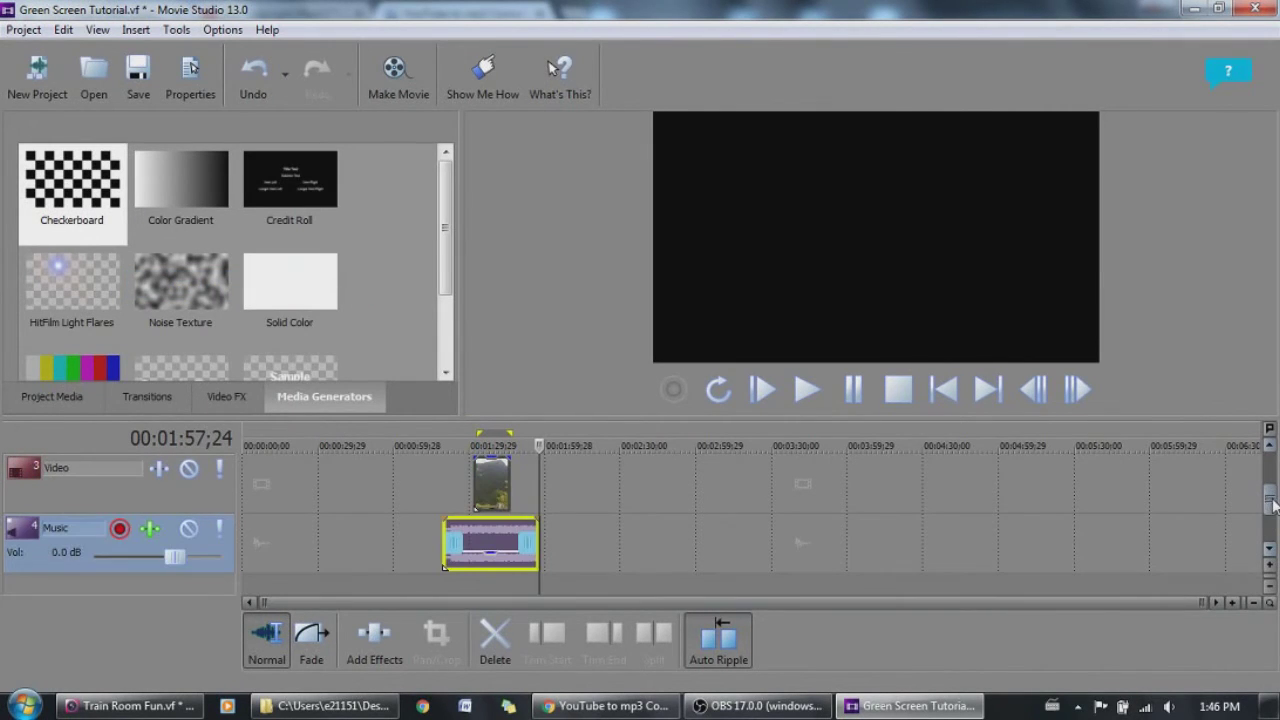
Play the project from about 00:01:28;14 to check the composite together with the music
{"action": "left_click", "coordinate": [465, 494]}
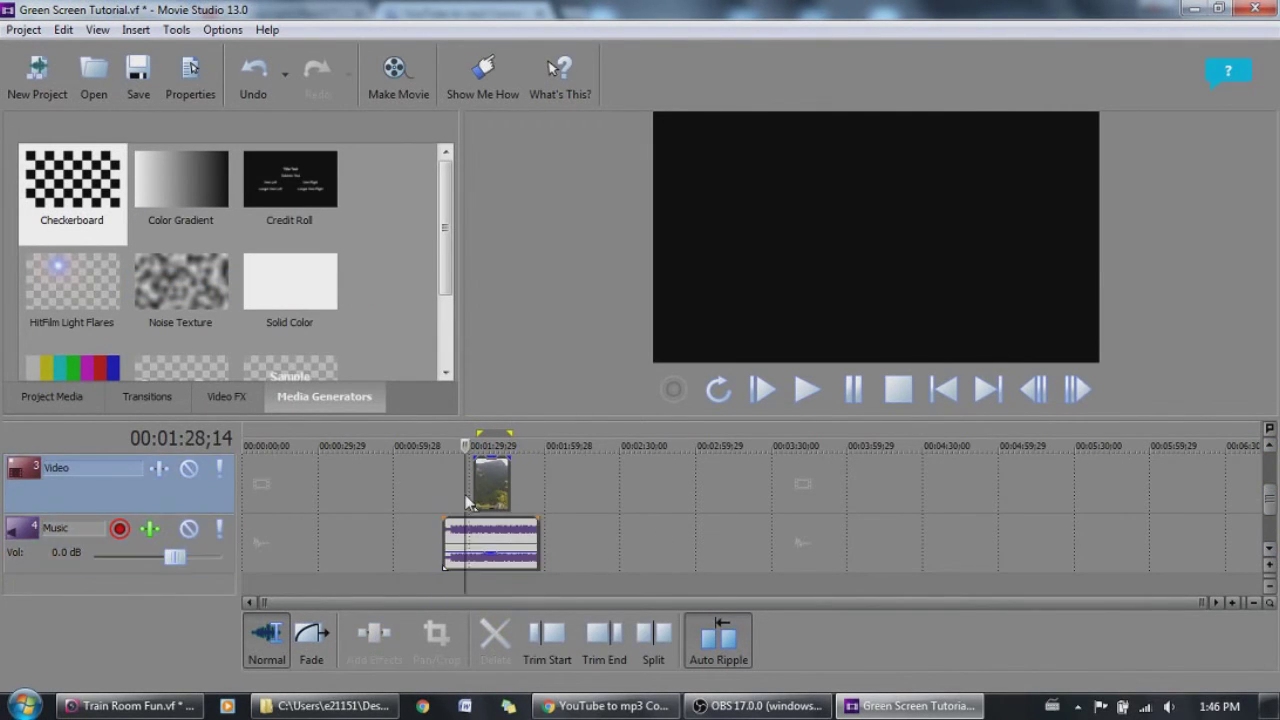
{"action": "left_click", "coordinate": [804, 391]}
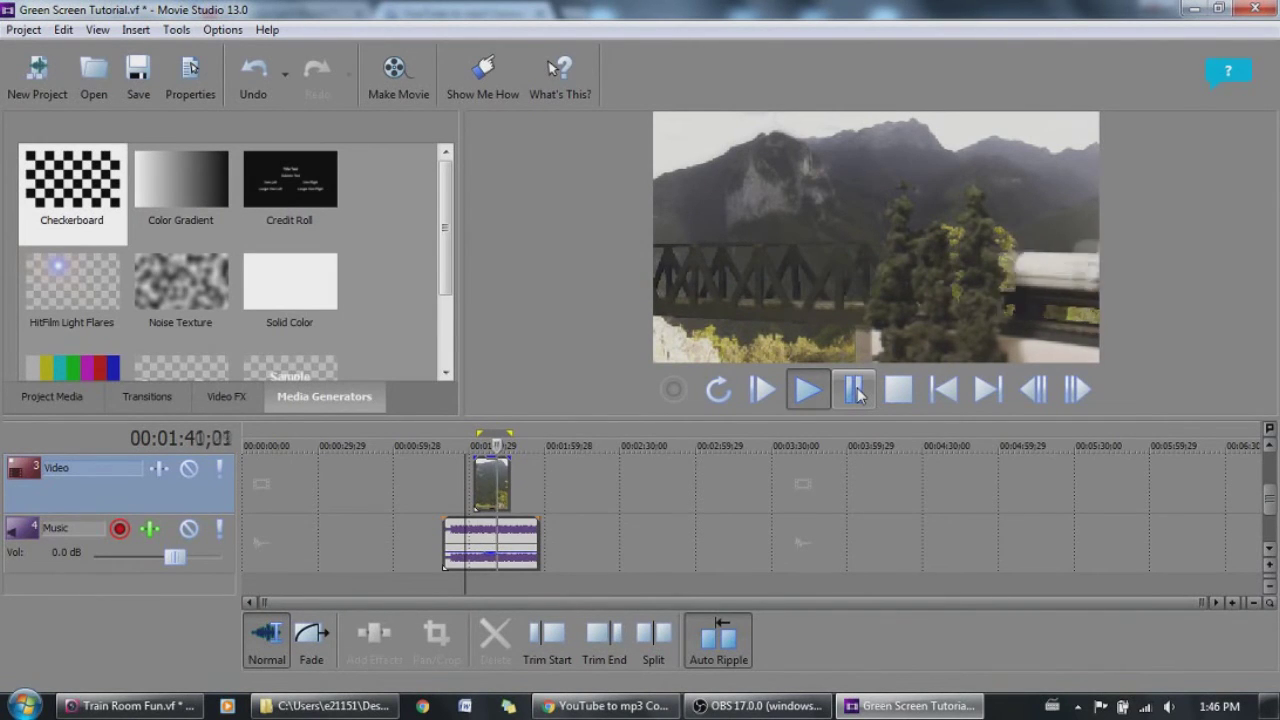
{"action": "left_click", "coordinate": [855, 391]}
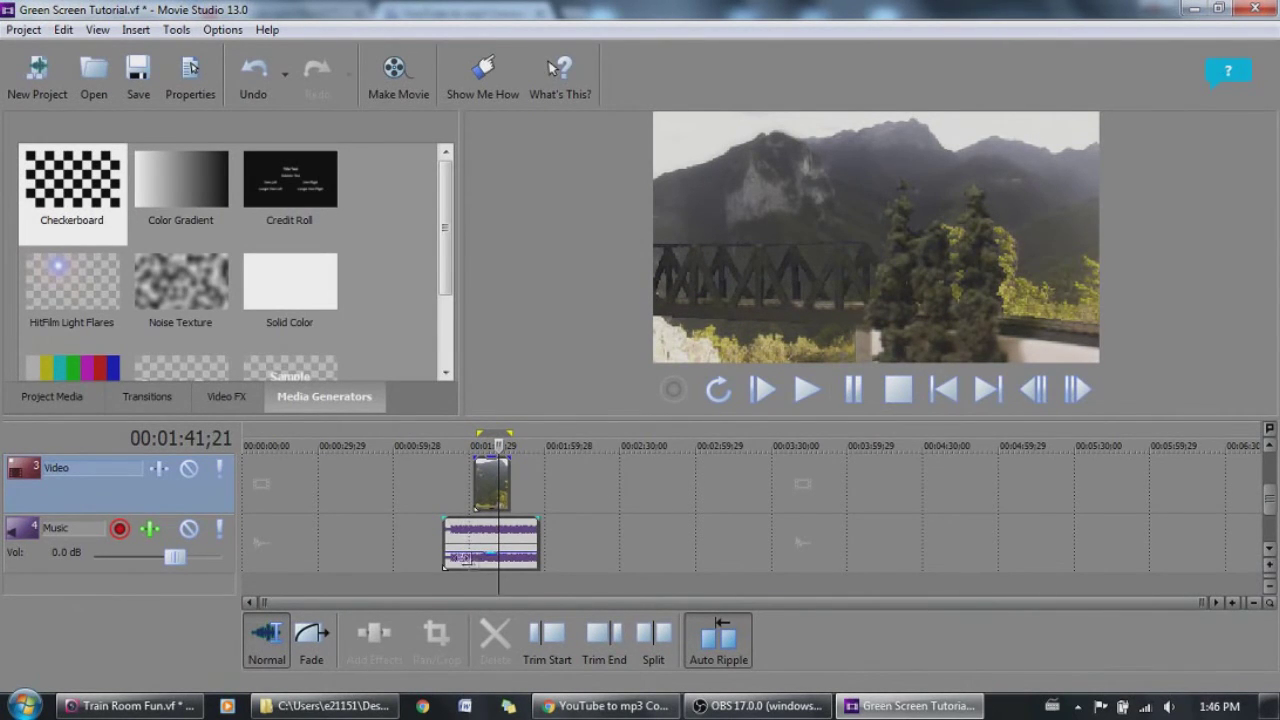
Trim the music event to match the video clips' length and give it a fade-in and fade-out of about one second each
{"action": "left_click_drag", "start_coordinate": [444, 545], "coordinate": [469, 538]}
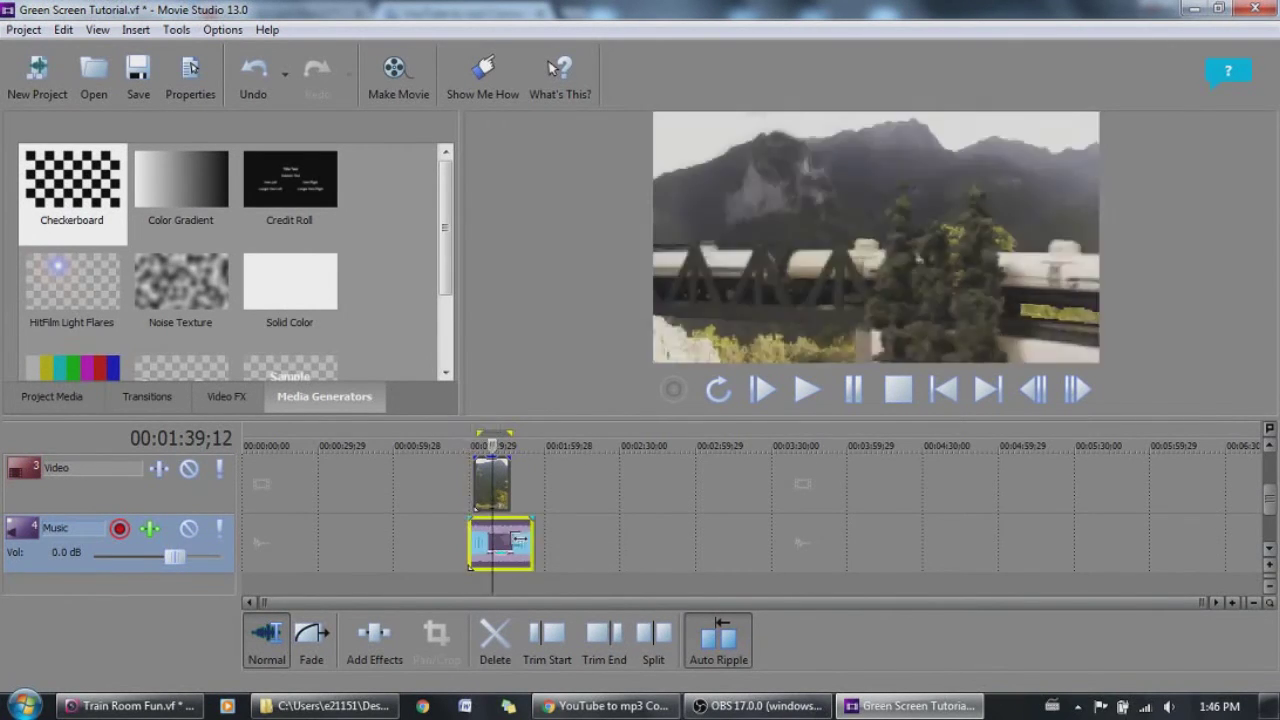
{"action": "scroll", "coordinate": [505, 538], "scroll_direction": "up", "scroll_amount": 5}
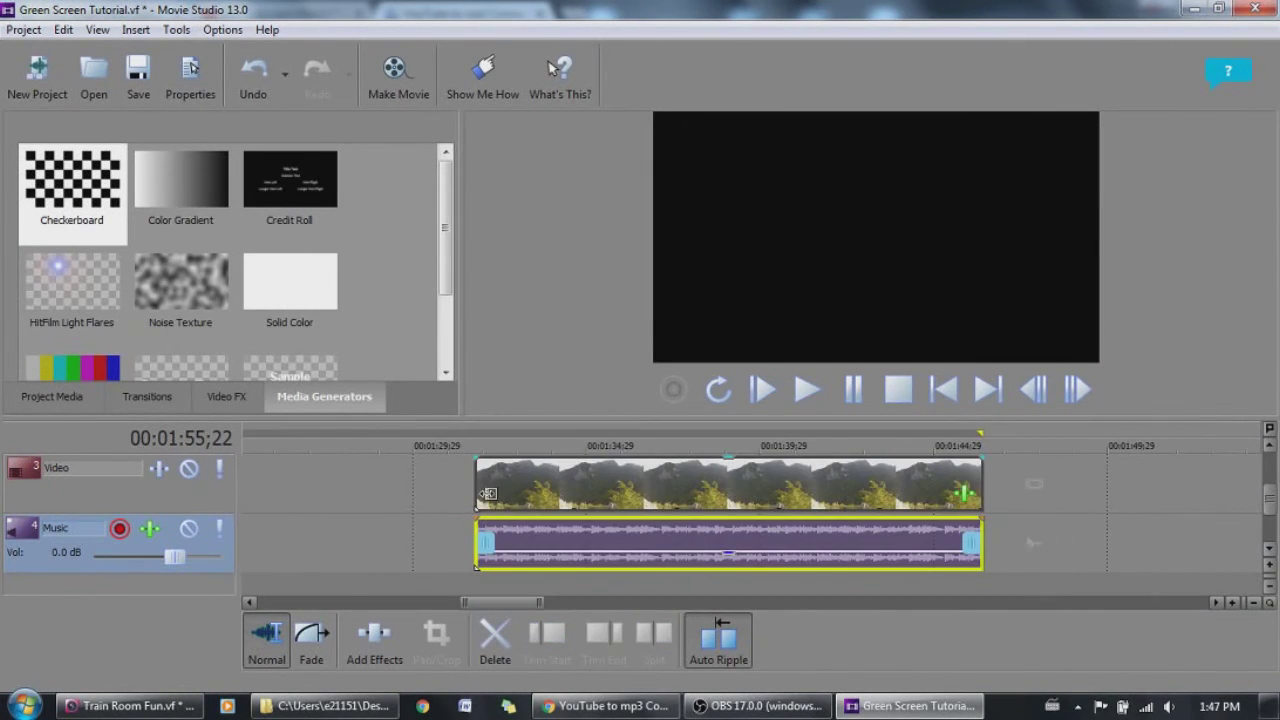
{"action": "left_click", "coordinate": [311, 640]}
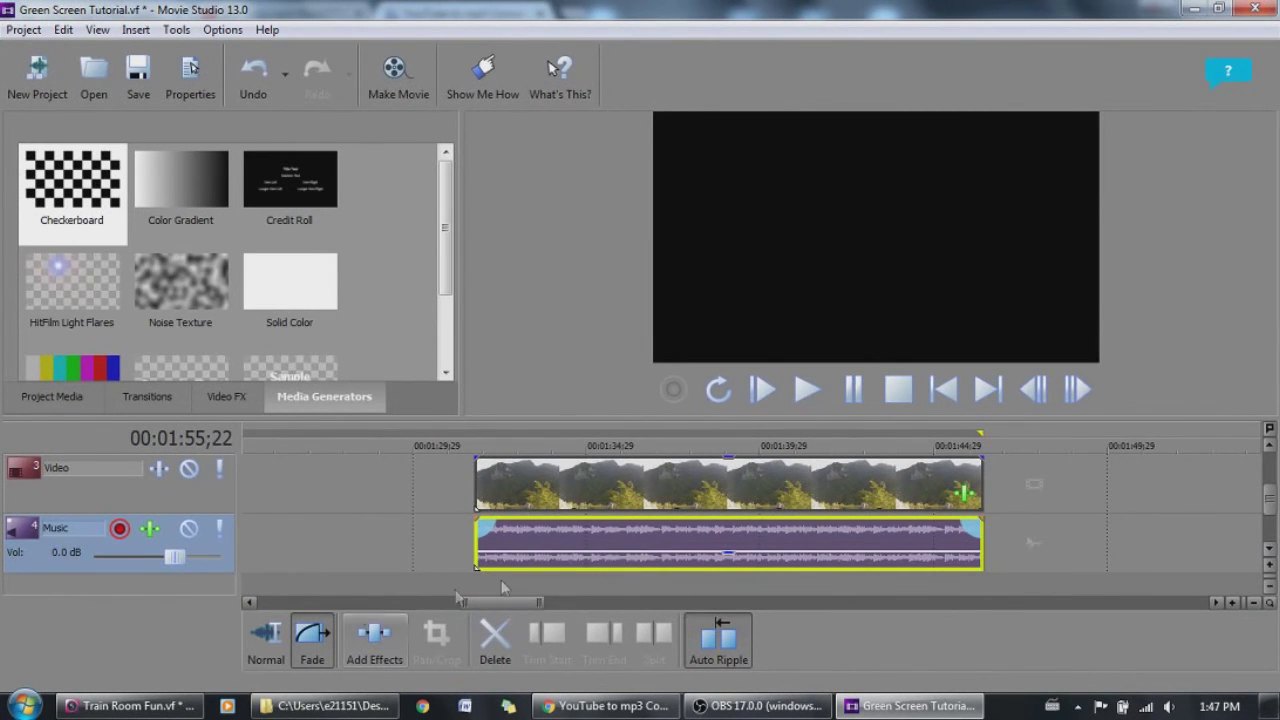
{"action": "left_click_drag", "start_coordinate": [480, 528], "coordinate": [521, 527]}
{"action": "left_click_drag", "start_coordinate": [984, 549], "coordinate": [950, 550]}
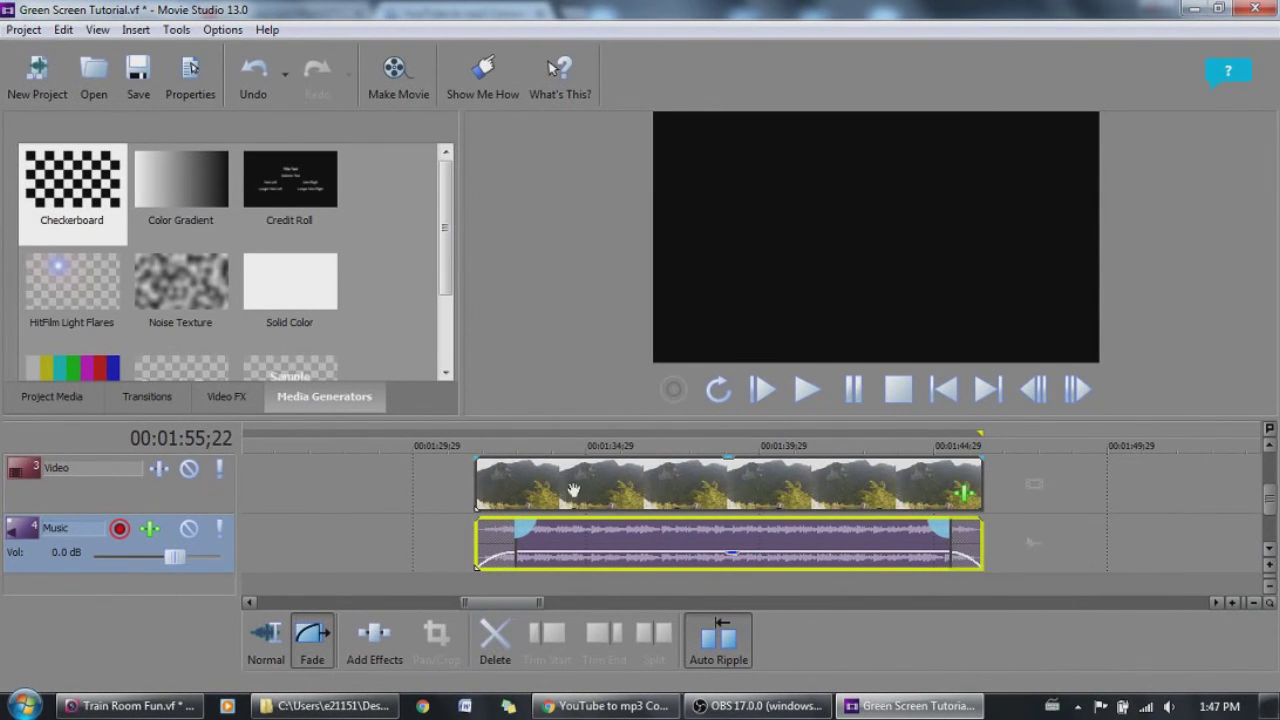
Add short fade-ins and fade-outs of under a second to the green screen train clip and the mountain clip
{"action": "left_click", "coordinate": [1270, 446]}
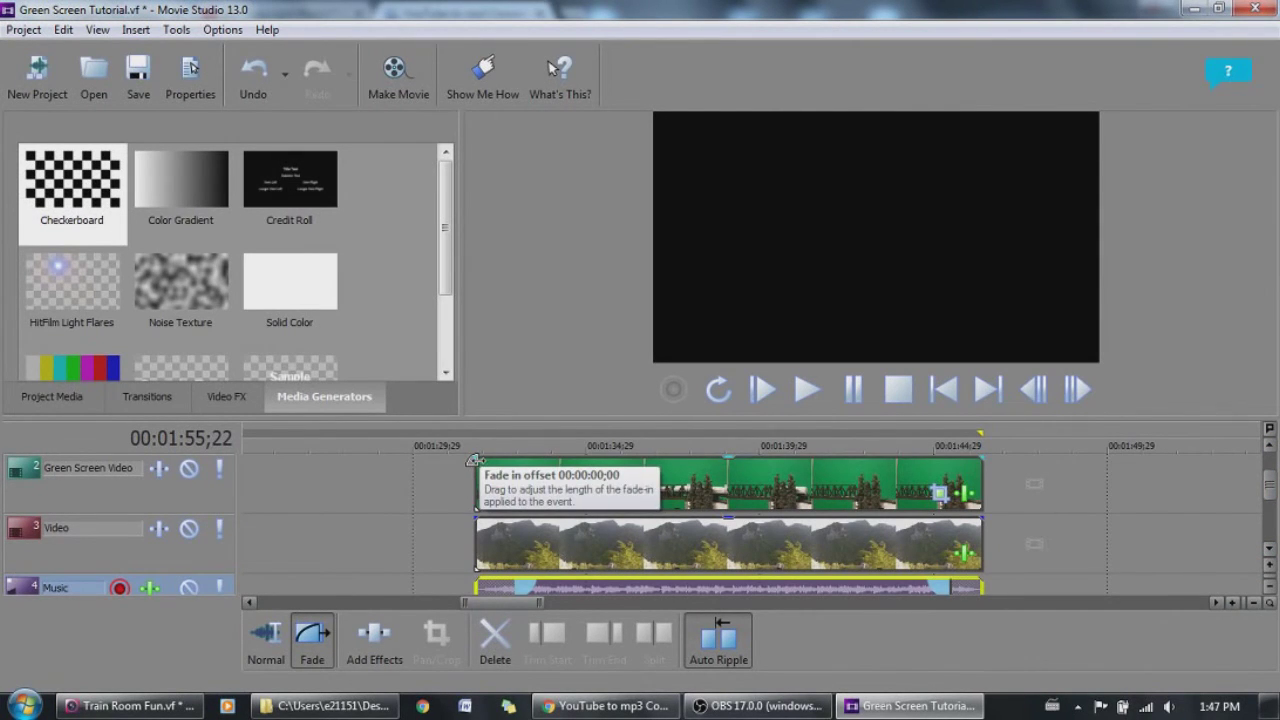
{"action": "left_click_drag", "start_coordinate": [475, 457], "coordinate": [500, 458]}
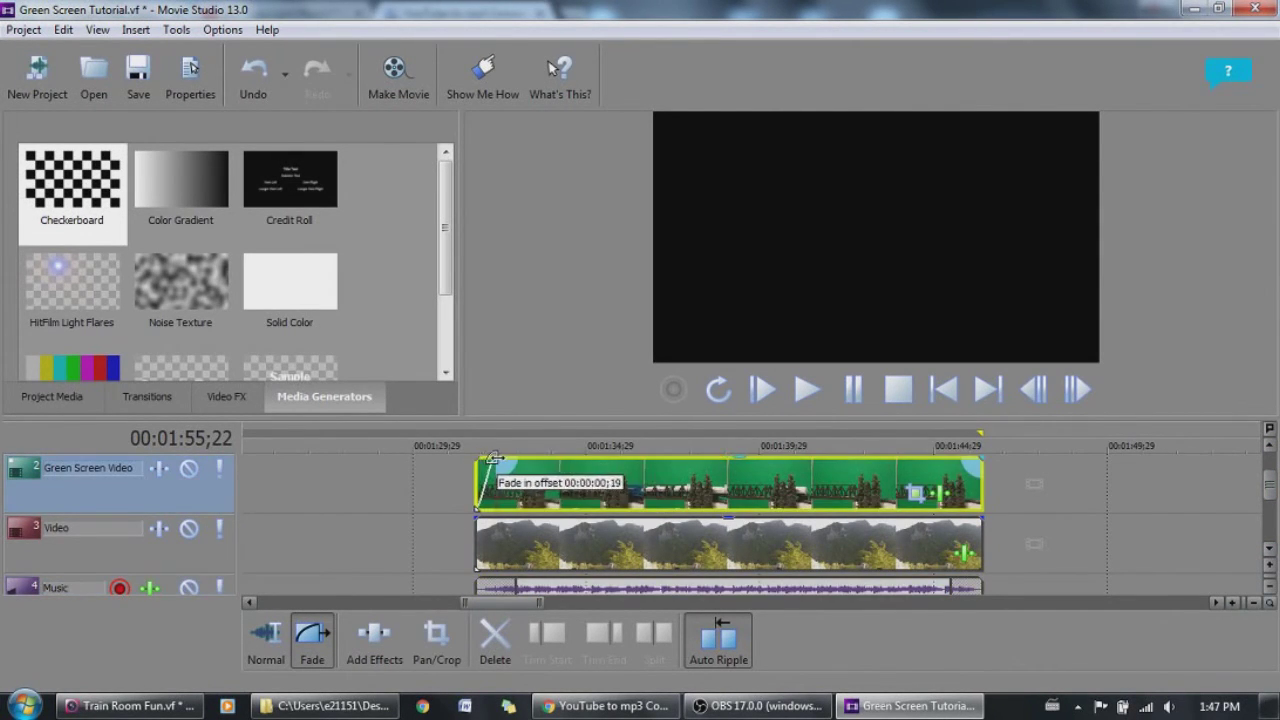
{"action": "left_click_drag", "start_coordinate": [483, 519], "coordinate": [509, 515]}
{"action": "left_click_drag", "start_coordinate": [980, 458], "coordinate": [966, 458]}
{"action": "left_click_drag", "start_coordinate": [970, 521], "coordinate": [962, 518]}
Move the train, mountain and music events to the very start of the timeline and play the project from the beginning
{"action": "scroll", "coordinate": [481, 437], "scroll_direction": "down", "scroll_amount": 5}
{"action": "left_click_drag", "start_coordinate": [505, 485], "coordinate": [272, 485]}
{"action": "left_click_drag", "start_coordinate": [568, 541], "coordinate": [306, 528]}
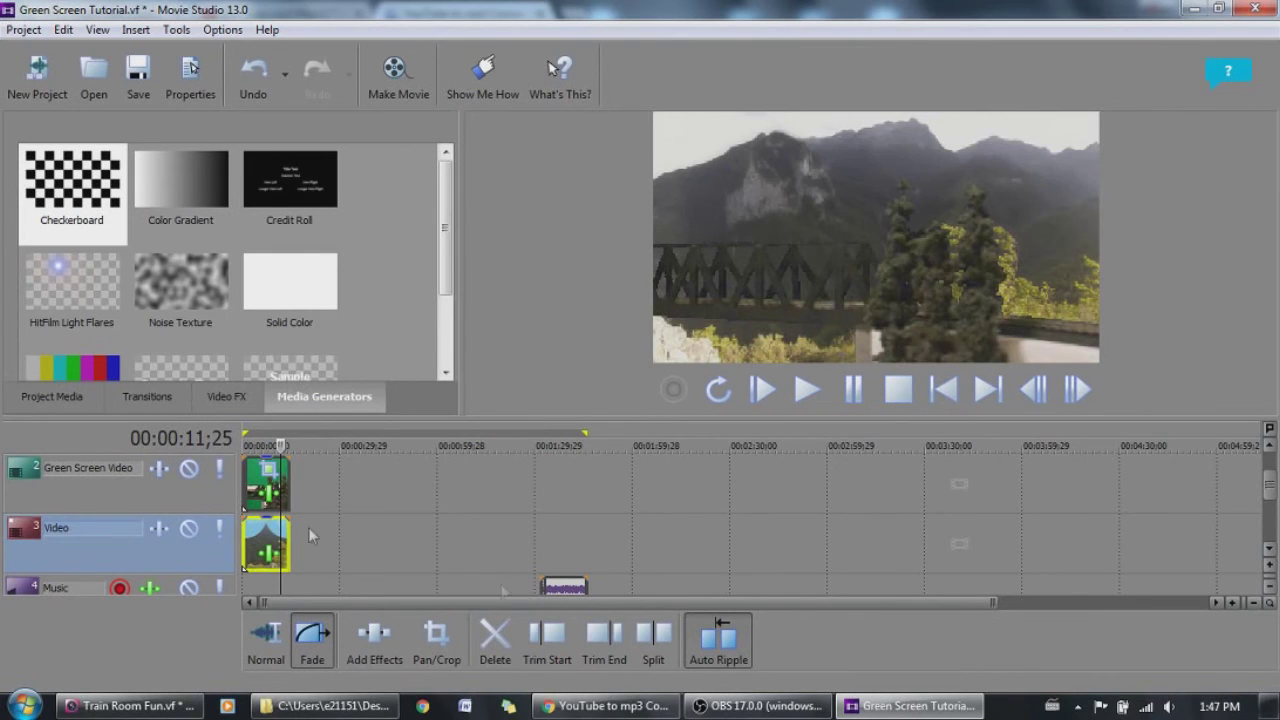
{"action": "left_click", "coordinate": [566, 585]}
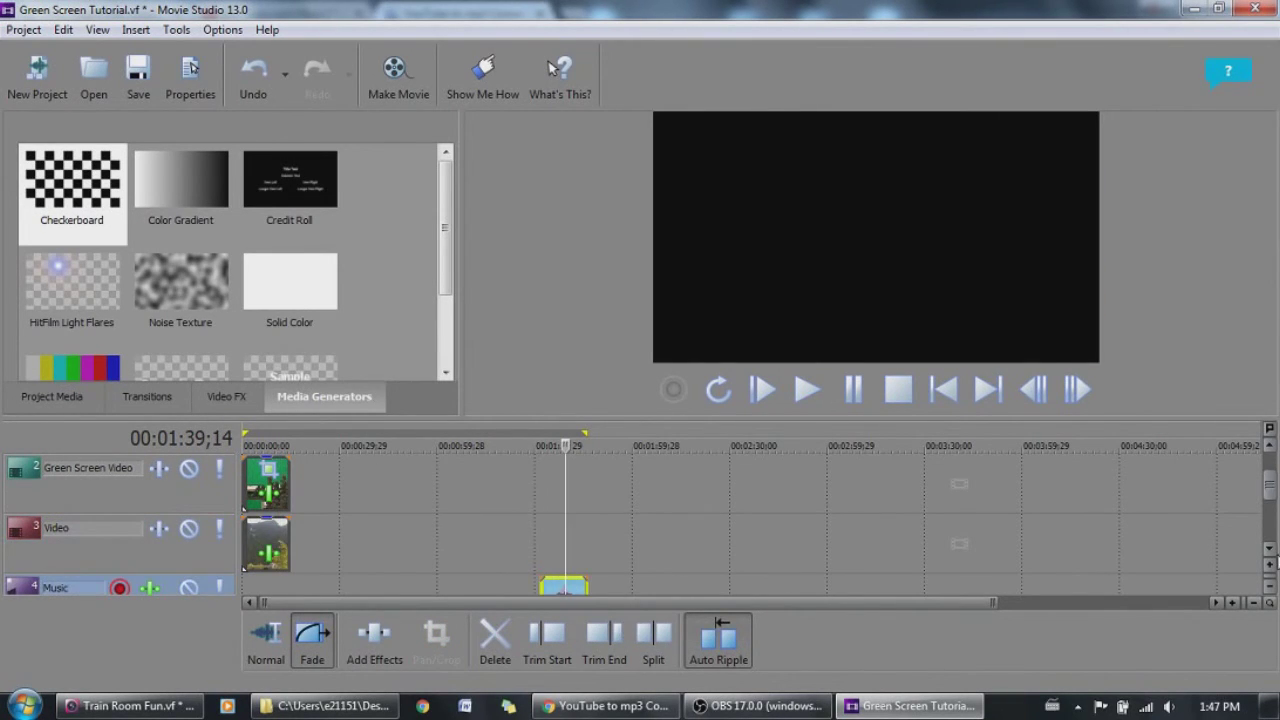
{"action": "left_click", "coordinate": [1270, 549]}
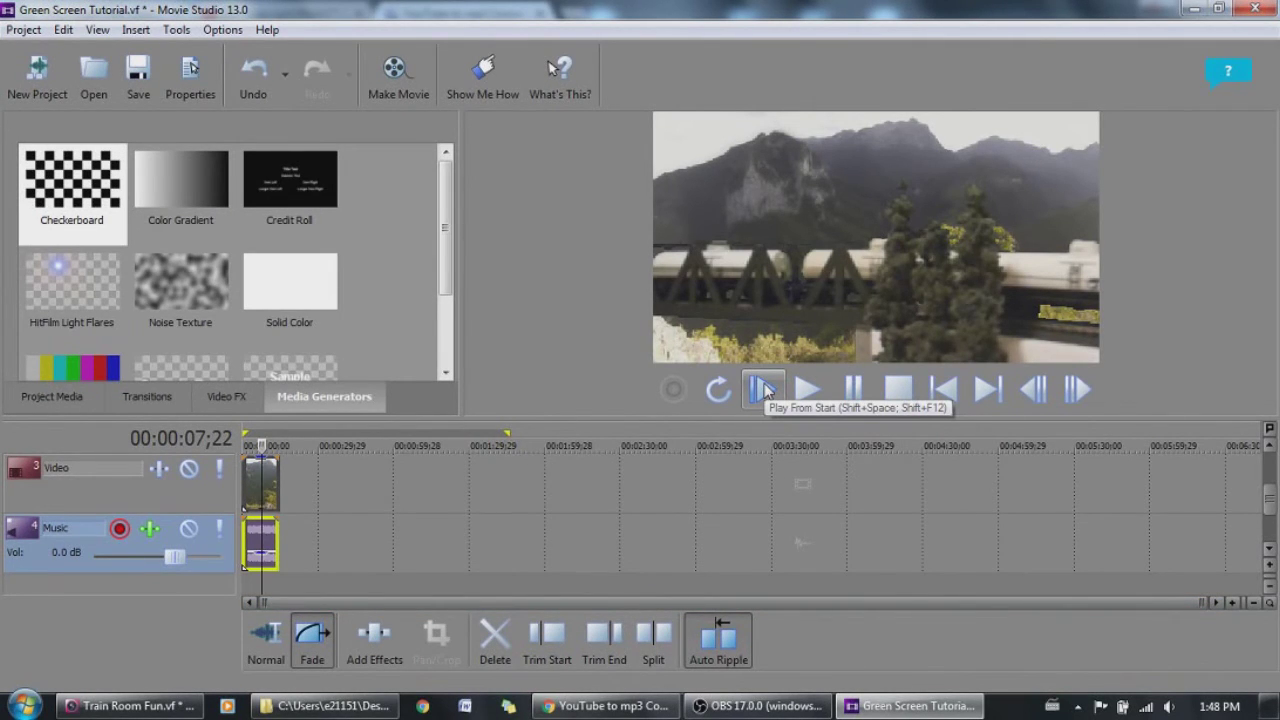
{"action": "left_click", "coordinate": [1018, 497]}
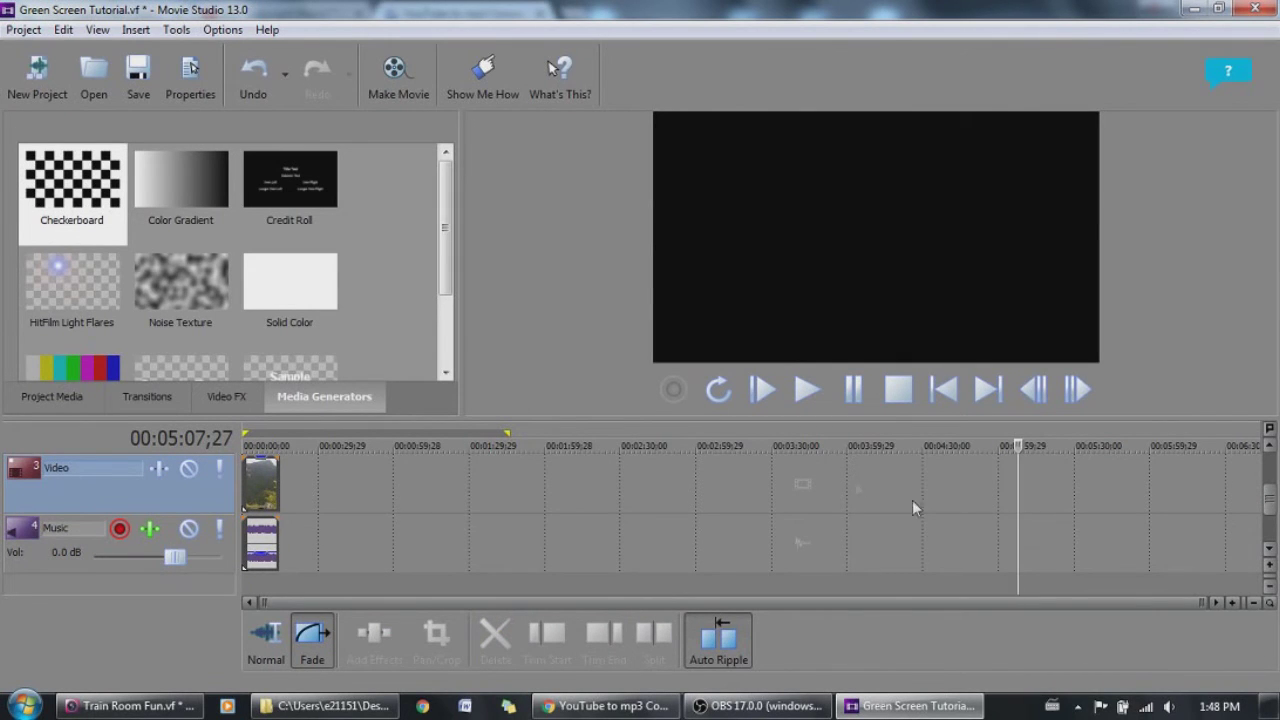
{"action": "left_click", "coordinate": [760, 392]}
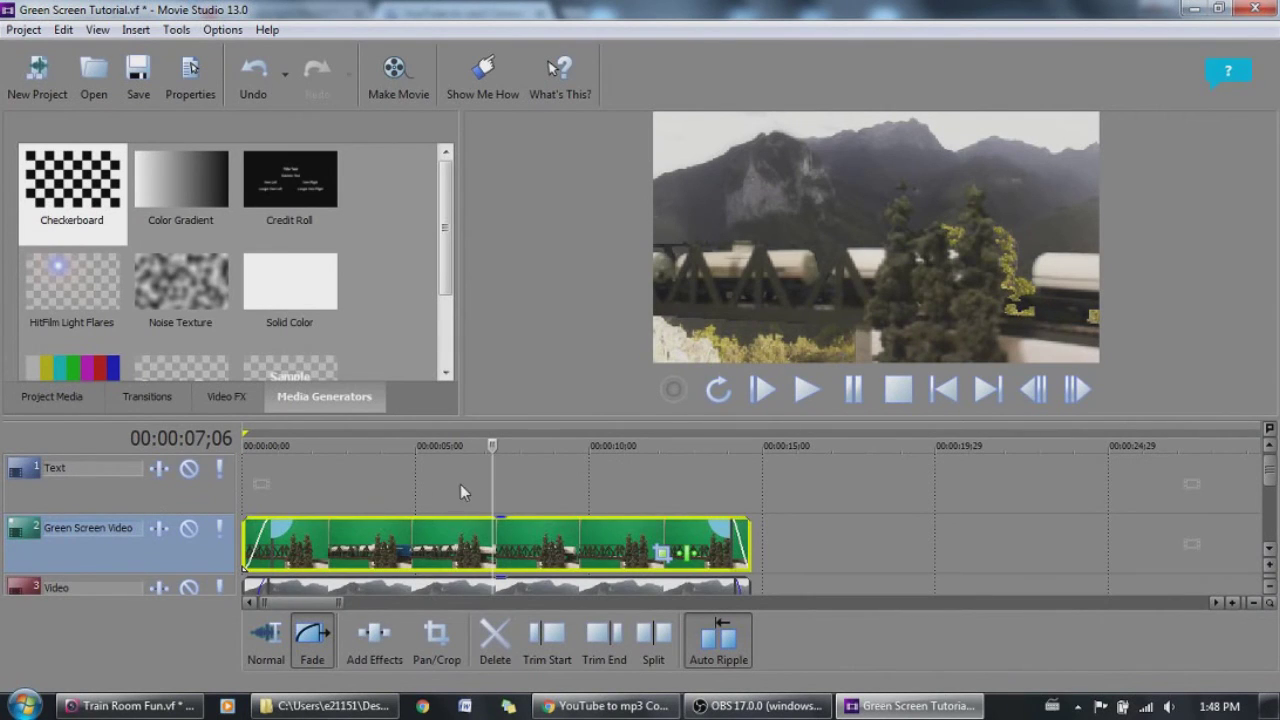
Insert a text media event on the Text track reading "Conrail in the Mountains"
{"action": "right_click", "coordinate": [407, 475]}
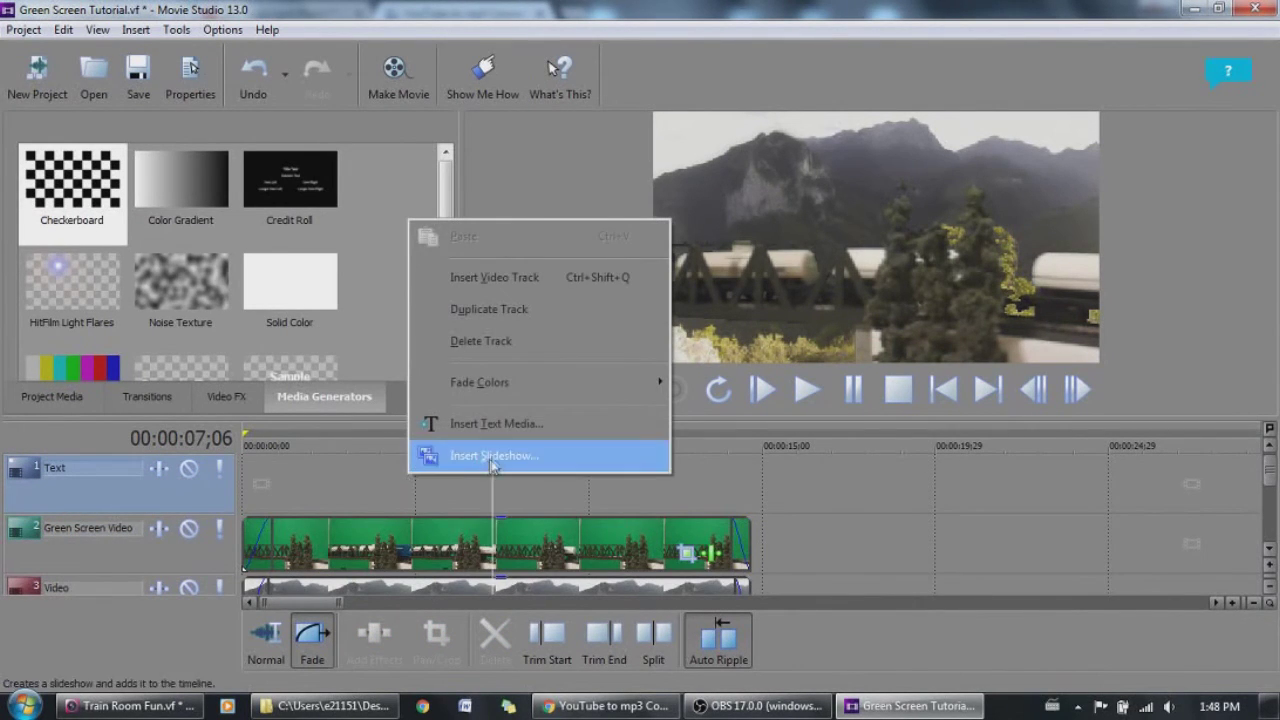
{"action": "left_click", "coordinate": [484, 424]}
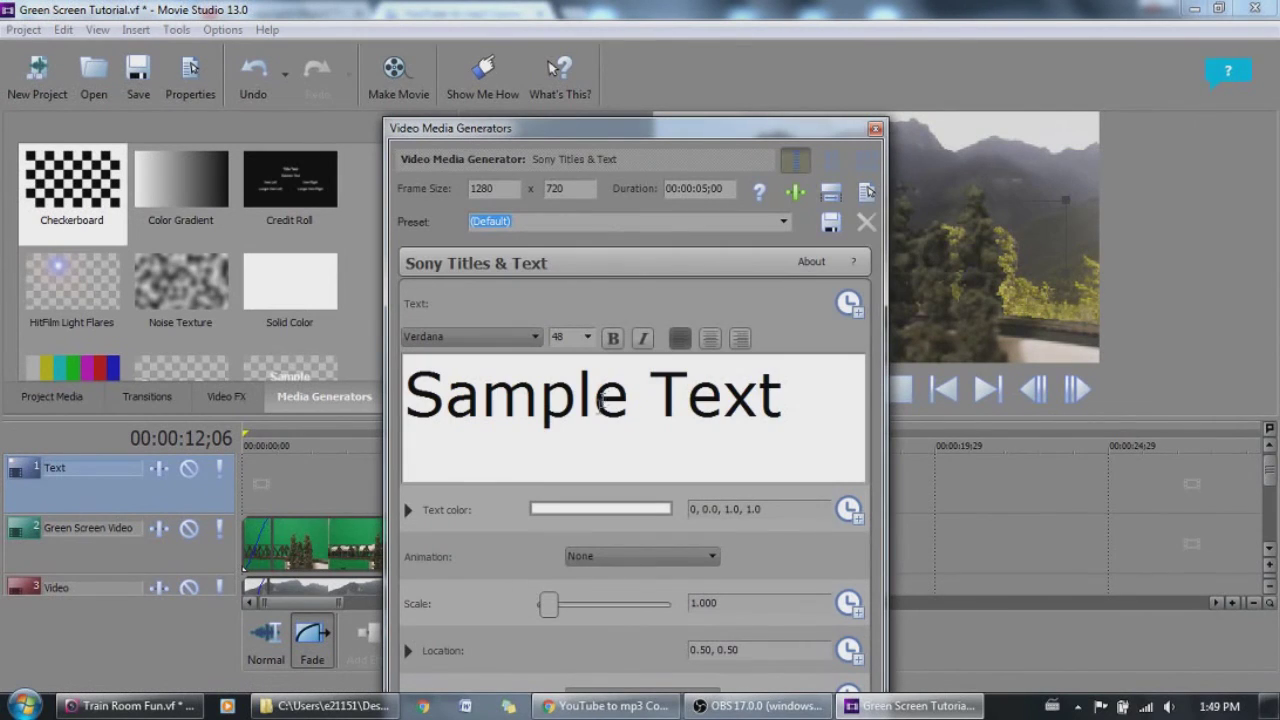
{"action": "left_click_drag", "start_coordinate": [805, 396], "coordinate": [432, 430]}
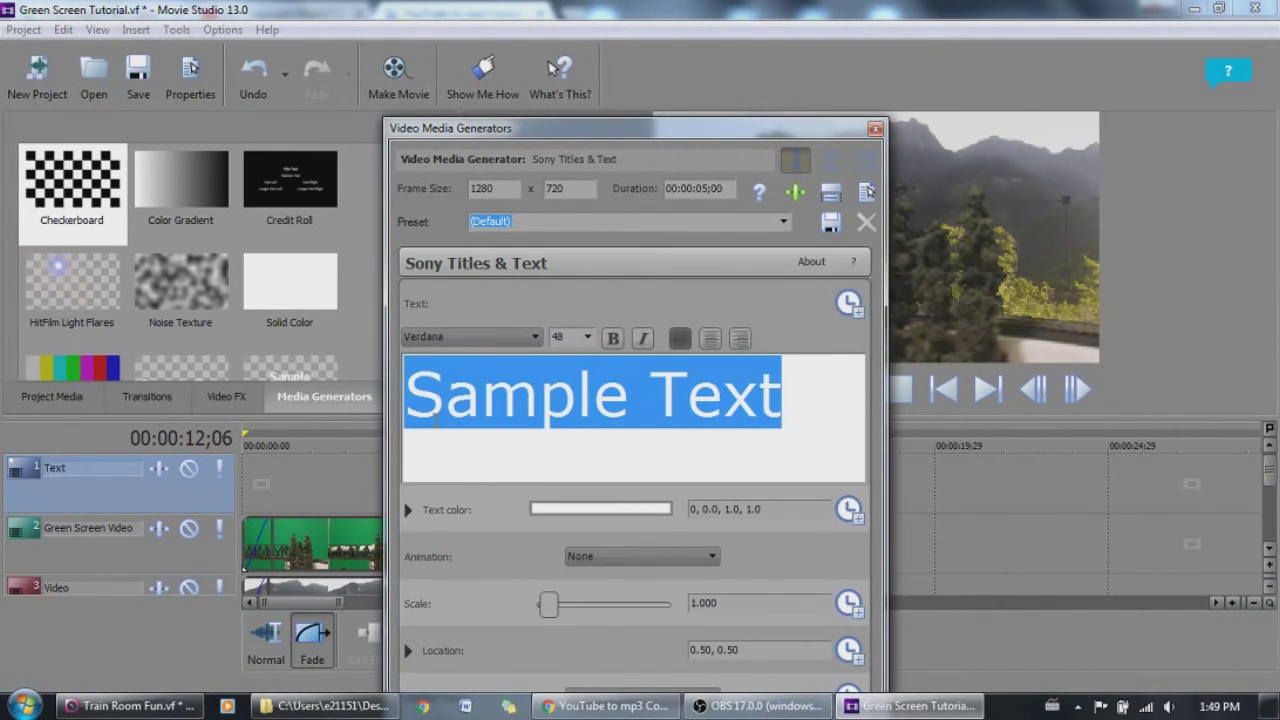
{"action": "type", "text": "Conrail"}
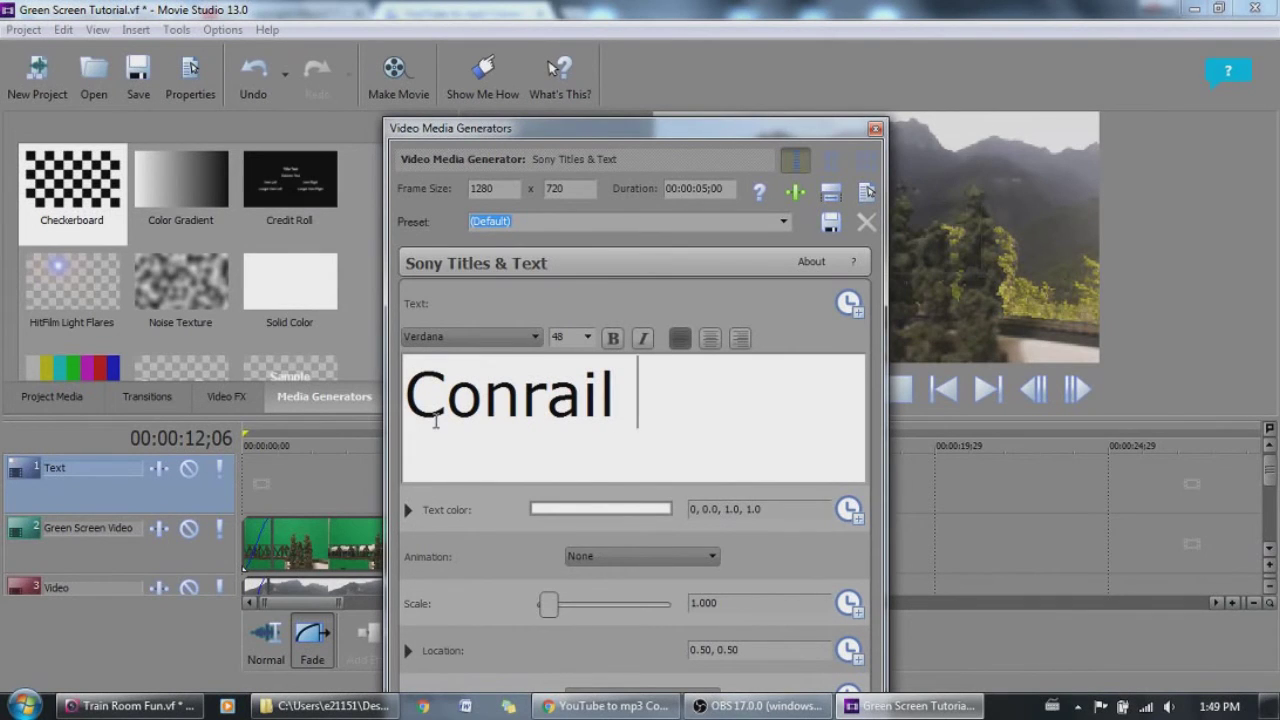
{"action": "type", "text": " inth"}
{"action": "key", "text": "BackSpace"}
{"action": "key", "text": "BackSpace"}
{"action": "type", "text": "the "}
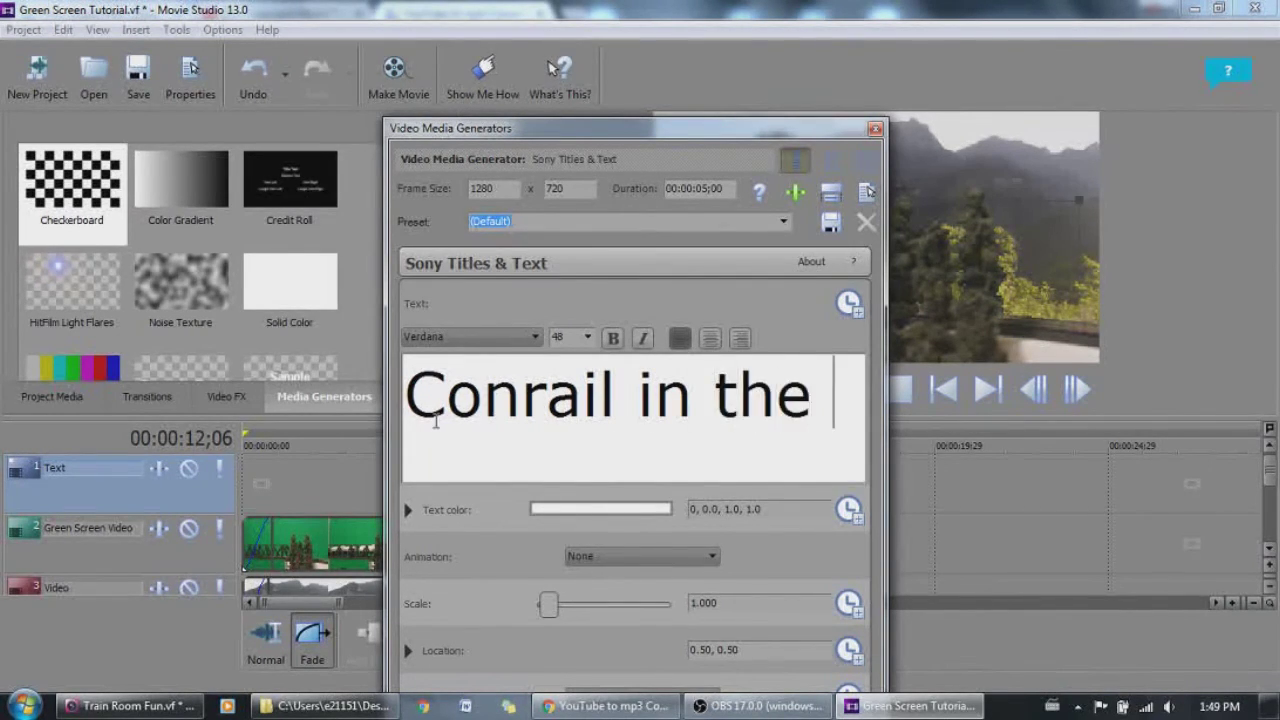
{"action": "type", "text": "Mountains"}
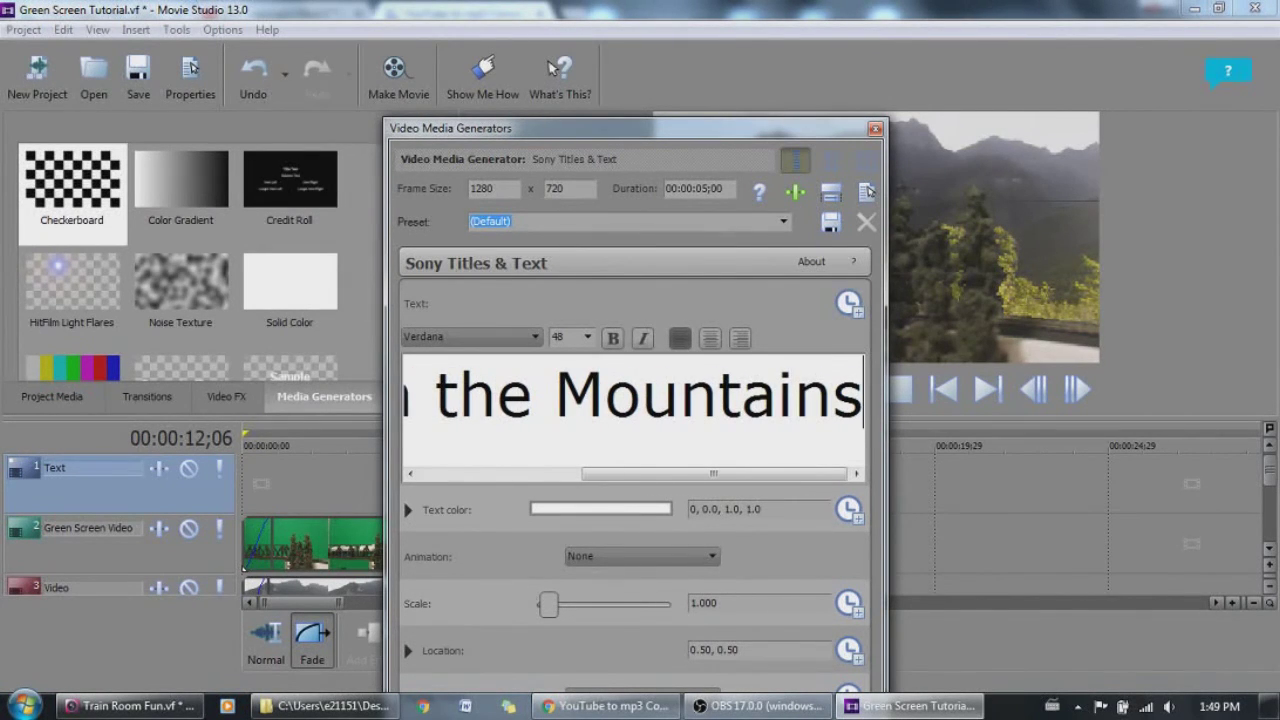
Set the whole title text to size 20 and centre its alignment
{"action": "triple_click", "coordinate": [612, 398]}
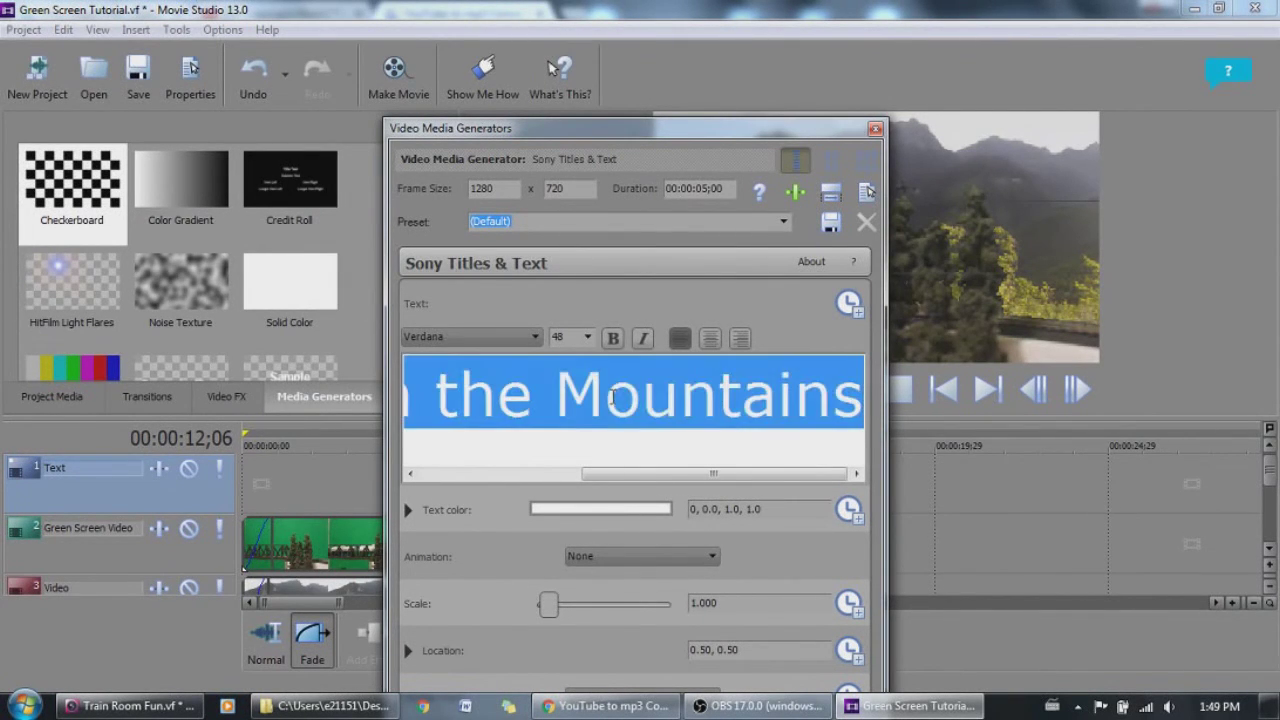
{"action": "left_click", "coordinate": [588, 337]}
{"action": "left_click", "coordinate": [565, 424]}
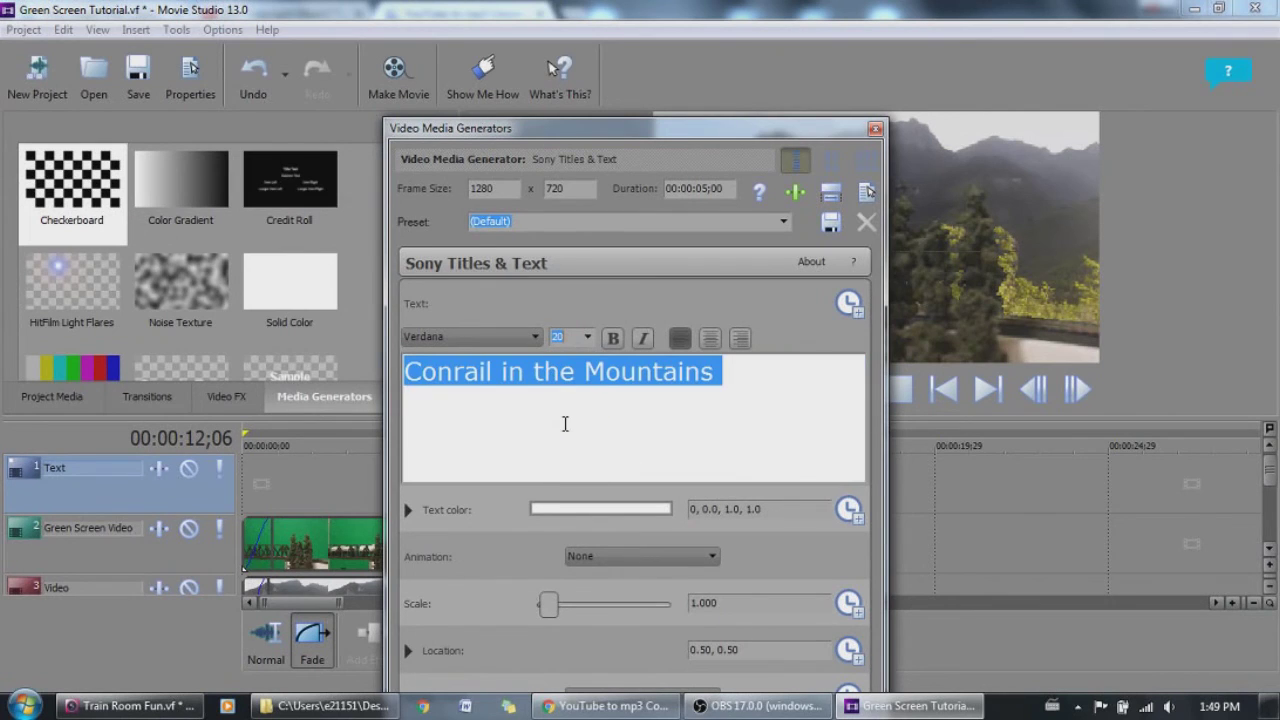
{"action": "left_click", "coordinate": [710, 339]}
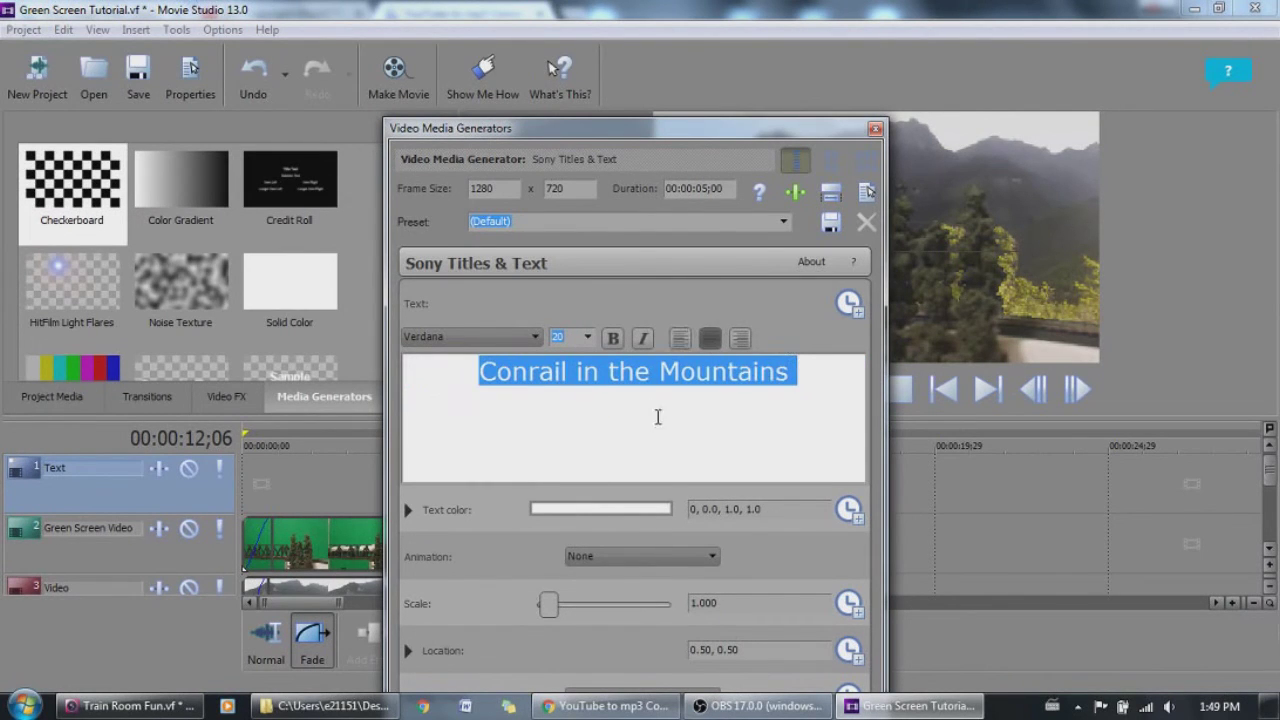
Reposition the title over the mountains in the preview, at about location 0.38, 0.69, and close the generator settings
{"action": "left_click_drag", "start_coordinate": [700, 128], "coordinate": [329, 83]}
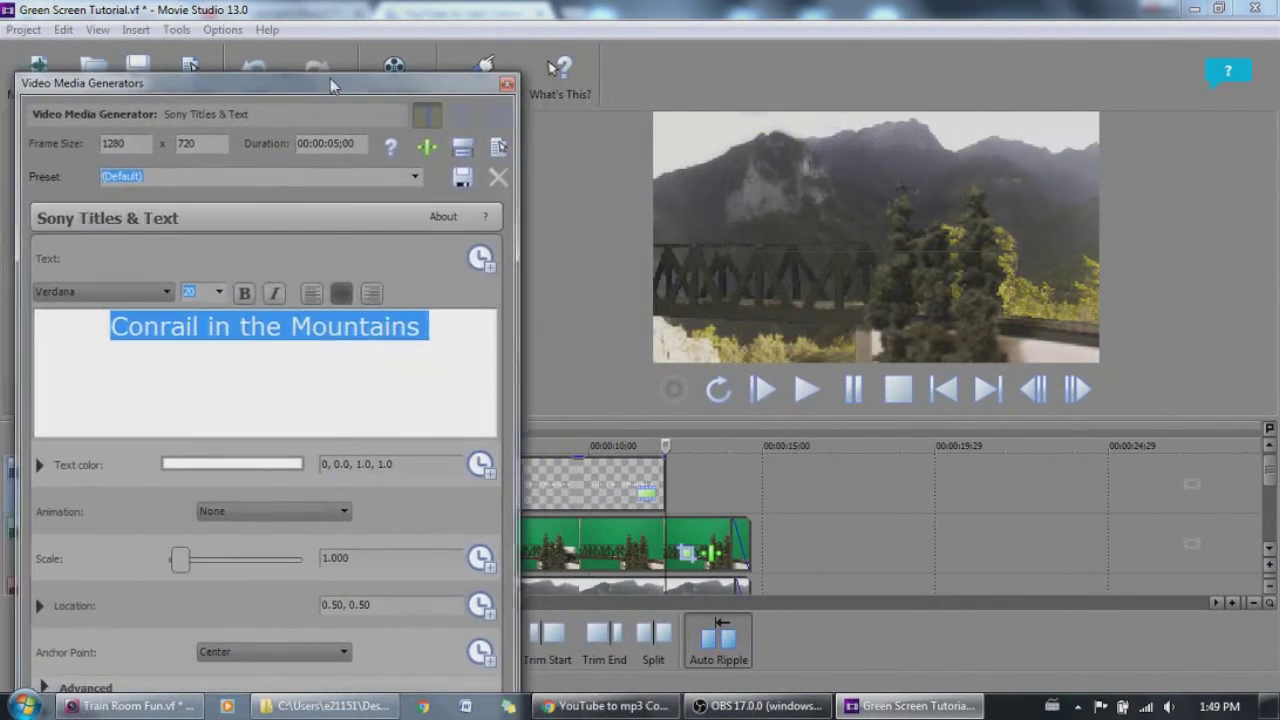
{"action": "left_click", "coordinate": [621, 493]}
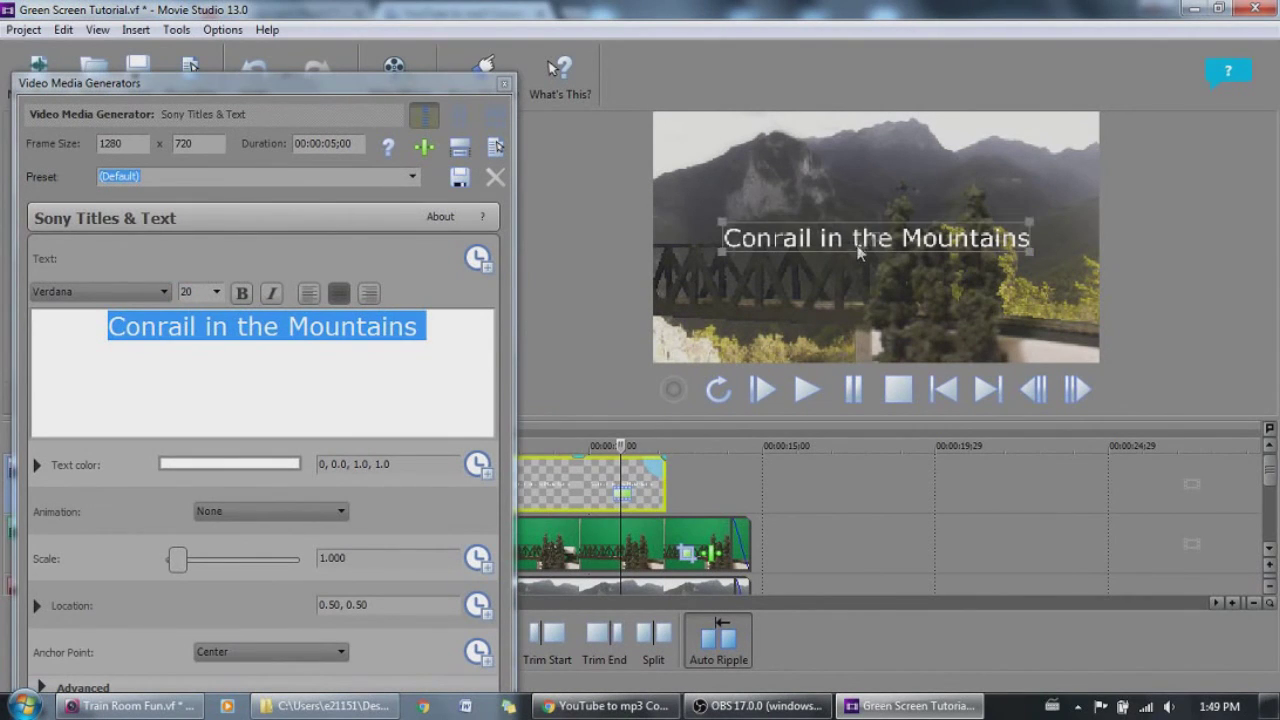
{"action": "left_click_drag", "start_coordinate": [851, 240], "coordinate": [795, 198]}
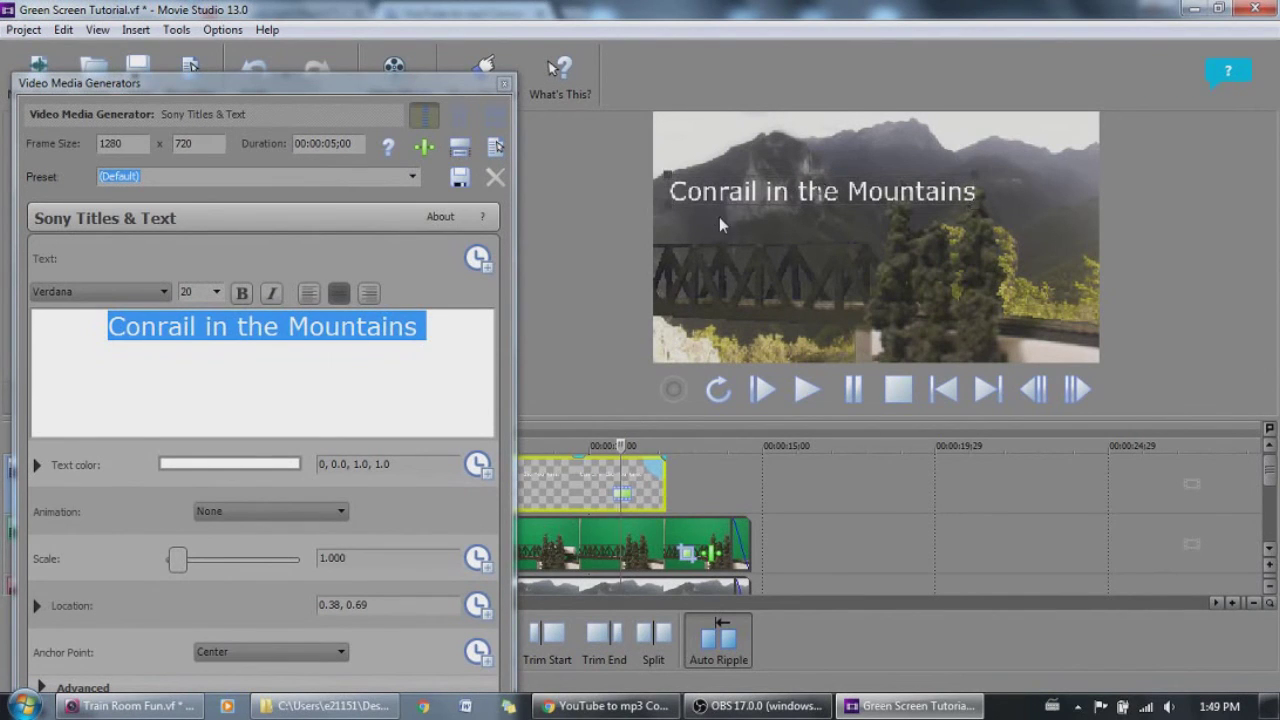
{"action": "left_click", "coordinate": [503, 76]}
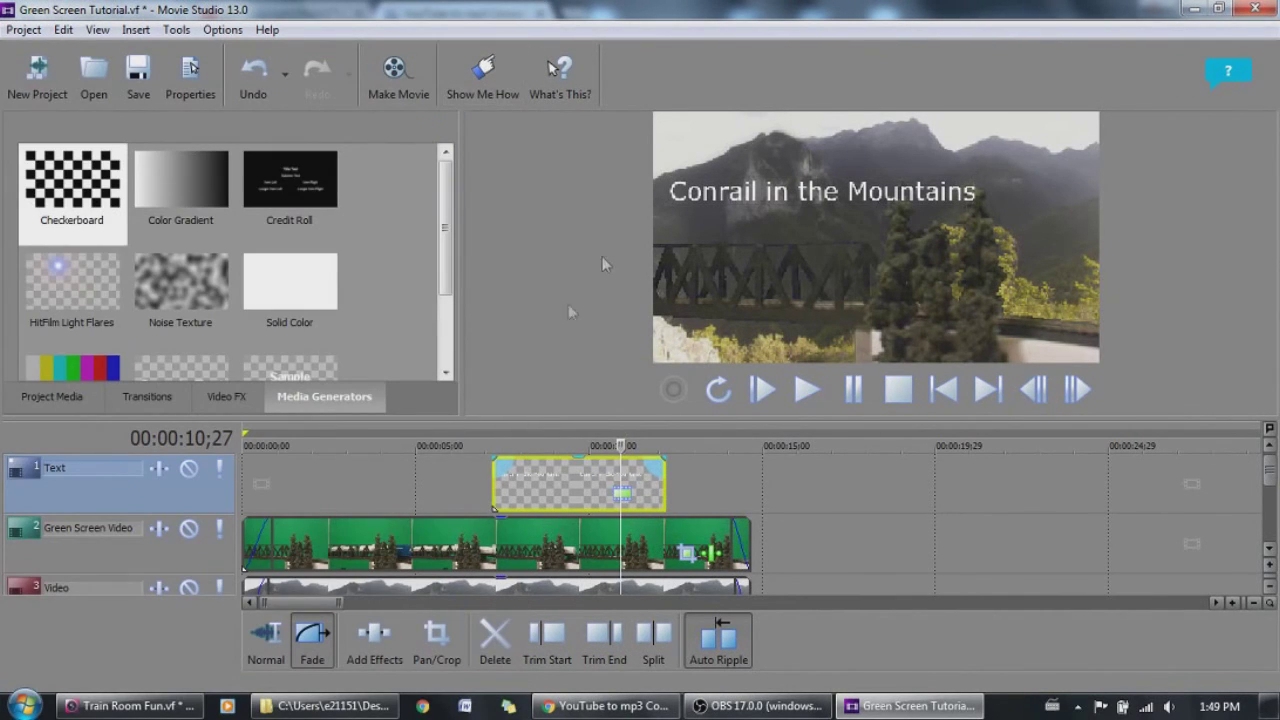
Rotate the title event's pan/crop frame by about 5.3 degrees so the text tilts upward, and shift the frame slightly to the left
{"action": "left_click", "coordinate": [560, 497]}
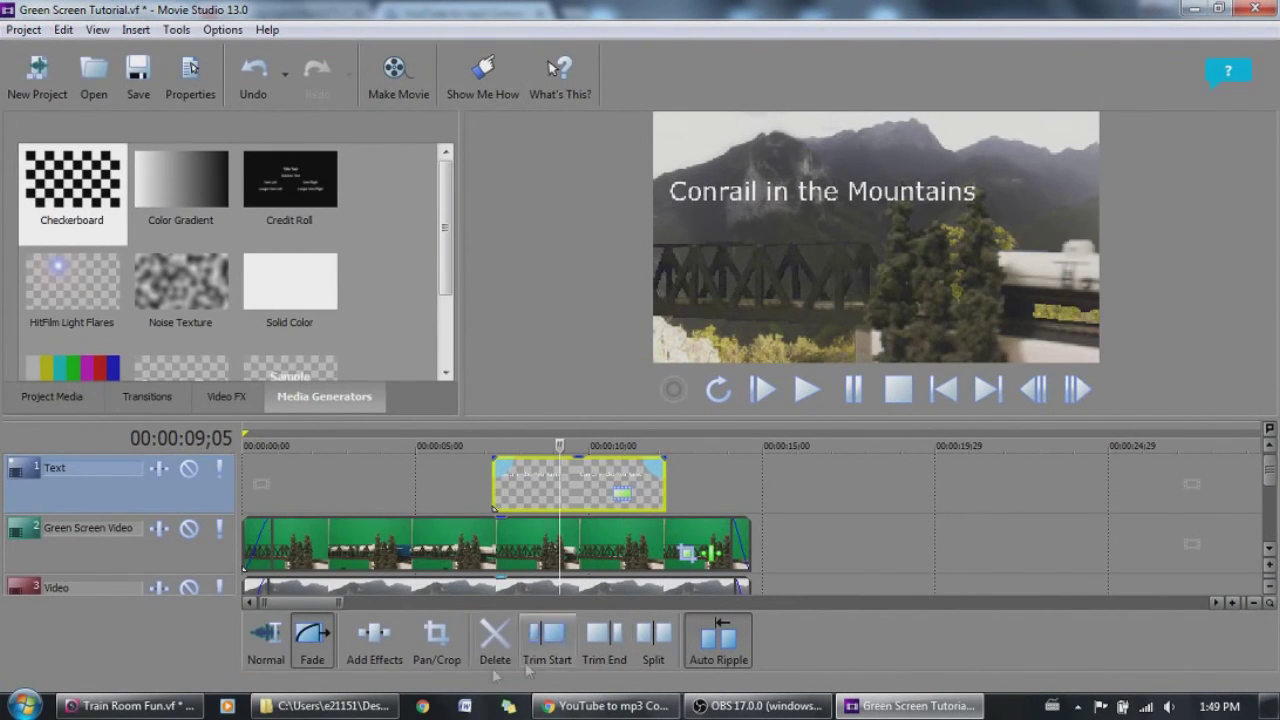
{"action": "left_click", "coordinate": [435, 645]}
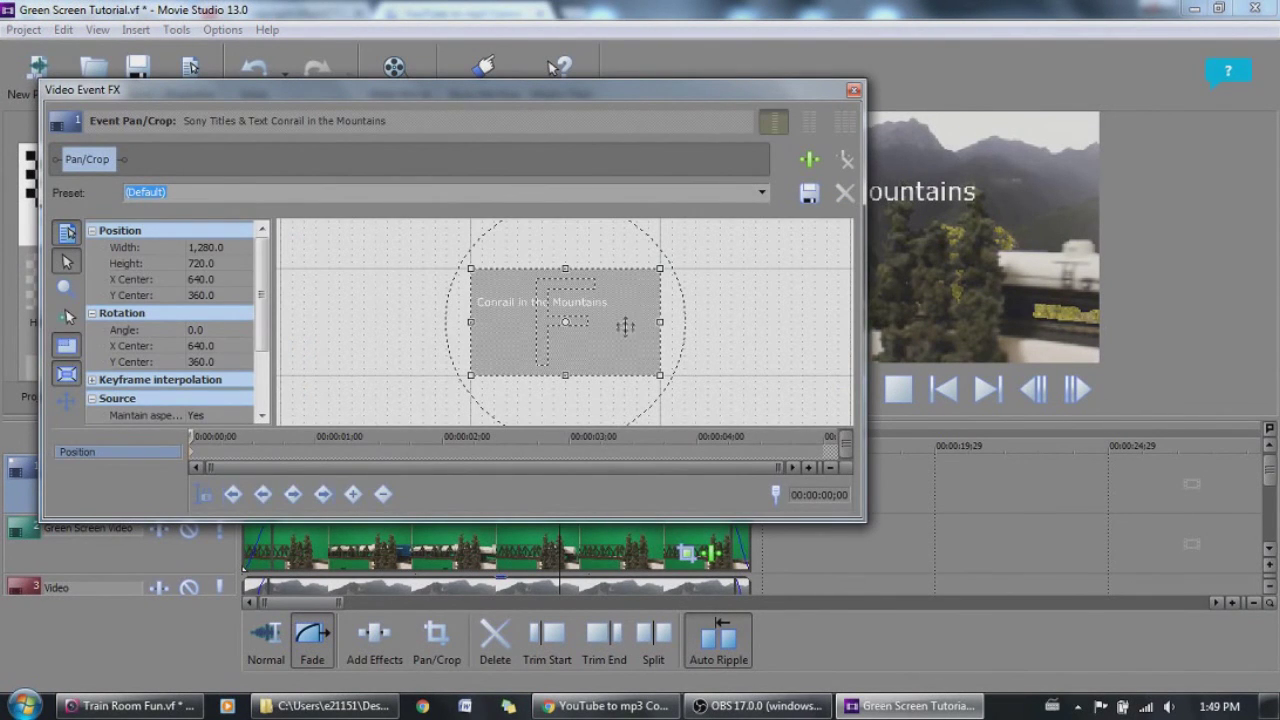
{"action": "left_click_drag", "start_coordinate": [602, 96], "coordinate": [453, 146]}
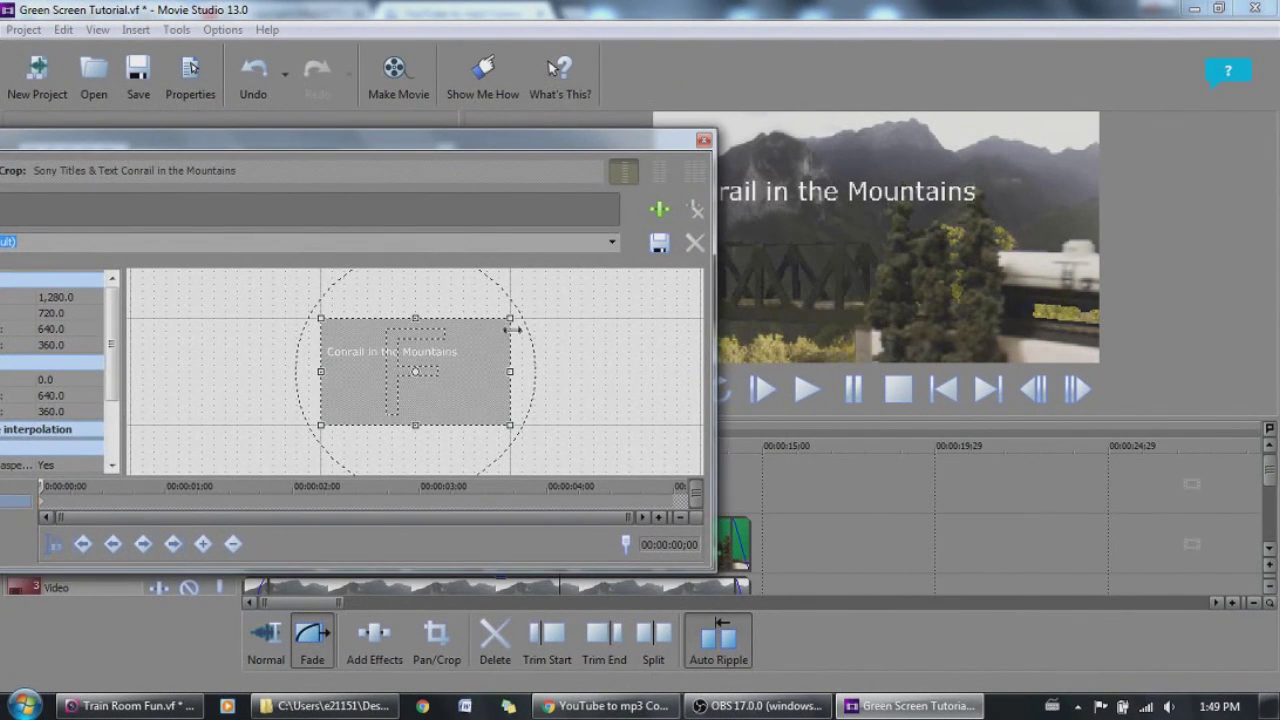
{"action": "left_click_drag", "start_coordinate": [521, 340], "coordinate": [526, 350]}
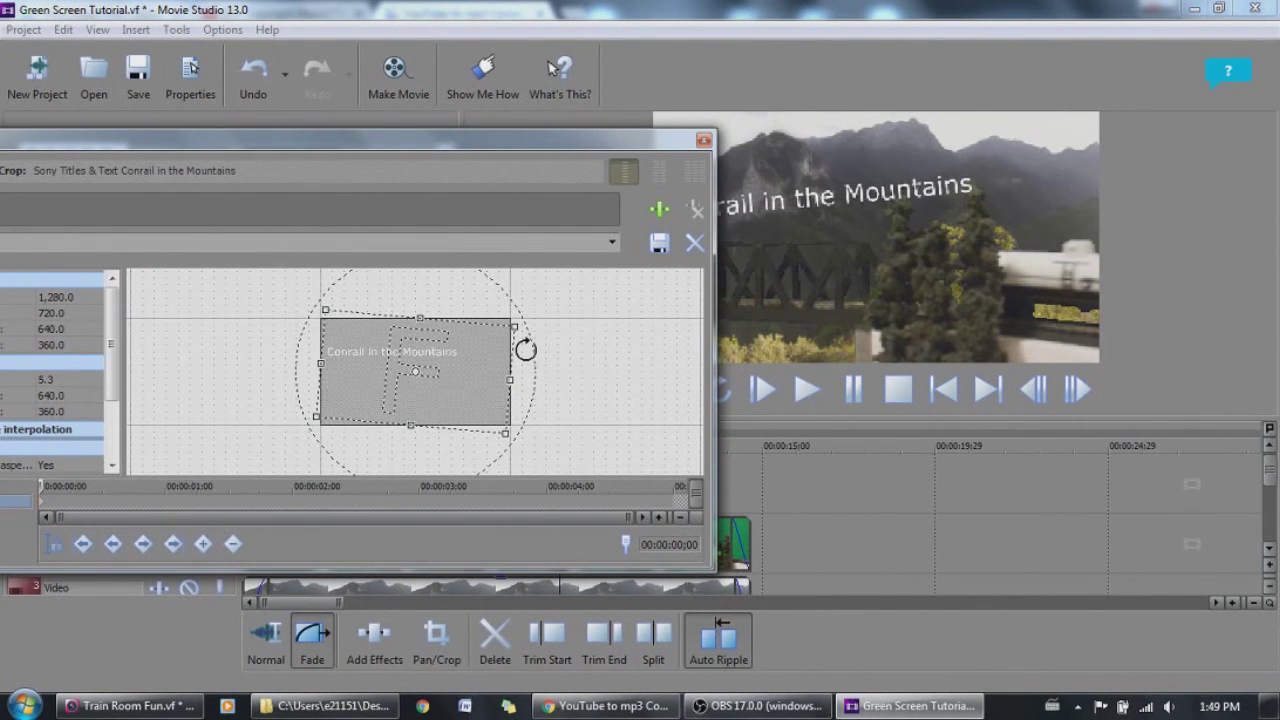
{"action": "left_click_drag", "start_coordinate": [551, 152], "coordinate": [412, 166]}
{"action": "mouse_move", "coordinate": [311, 397]}
{"action": "left_mouse_down"}
{"action": "mouse_move", "coordinate": [328, 390]}
{"action": "mouse_move", "coordinate": [294, 389]}
{"action": "mouse_move", "coordinate": [308, 398]}
{"action": "left_mouse_up"}
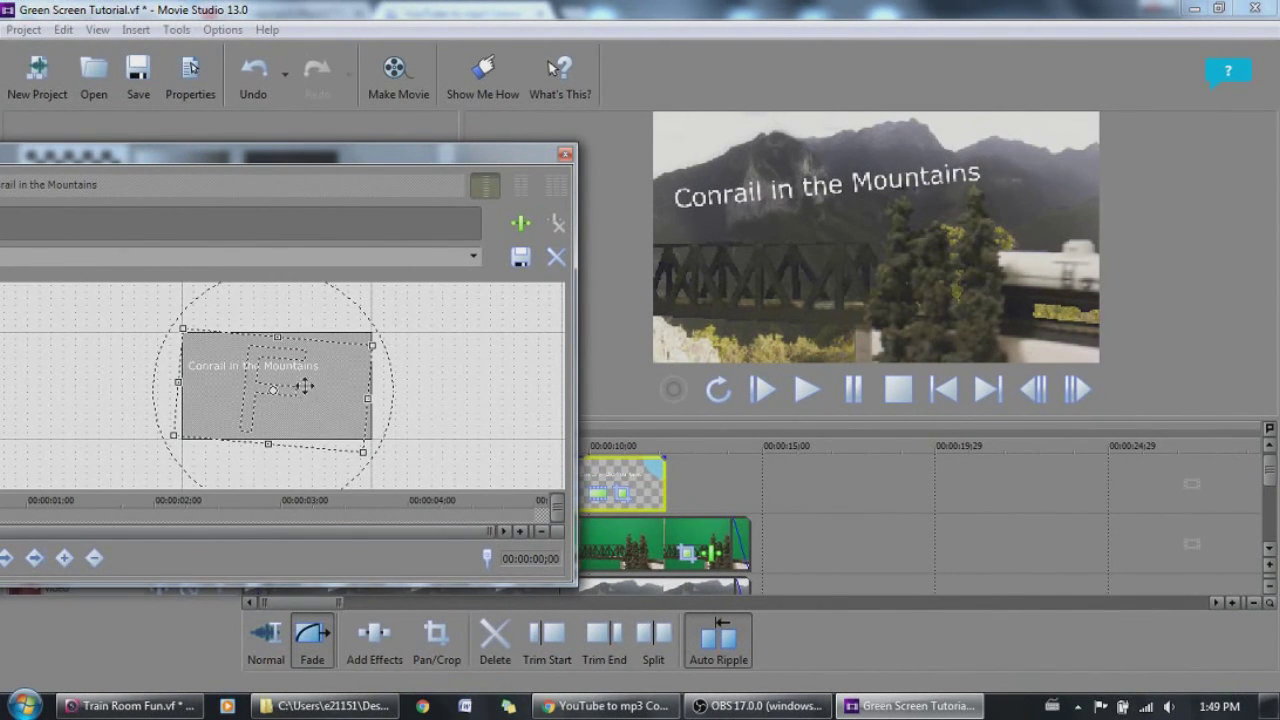
{"action": "left_click", "coordinate": [565, 158]}
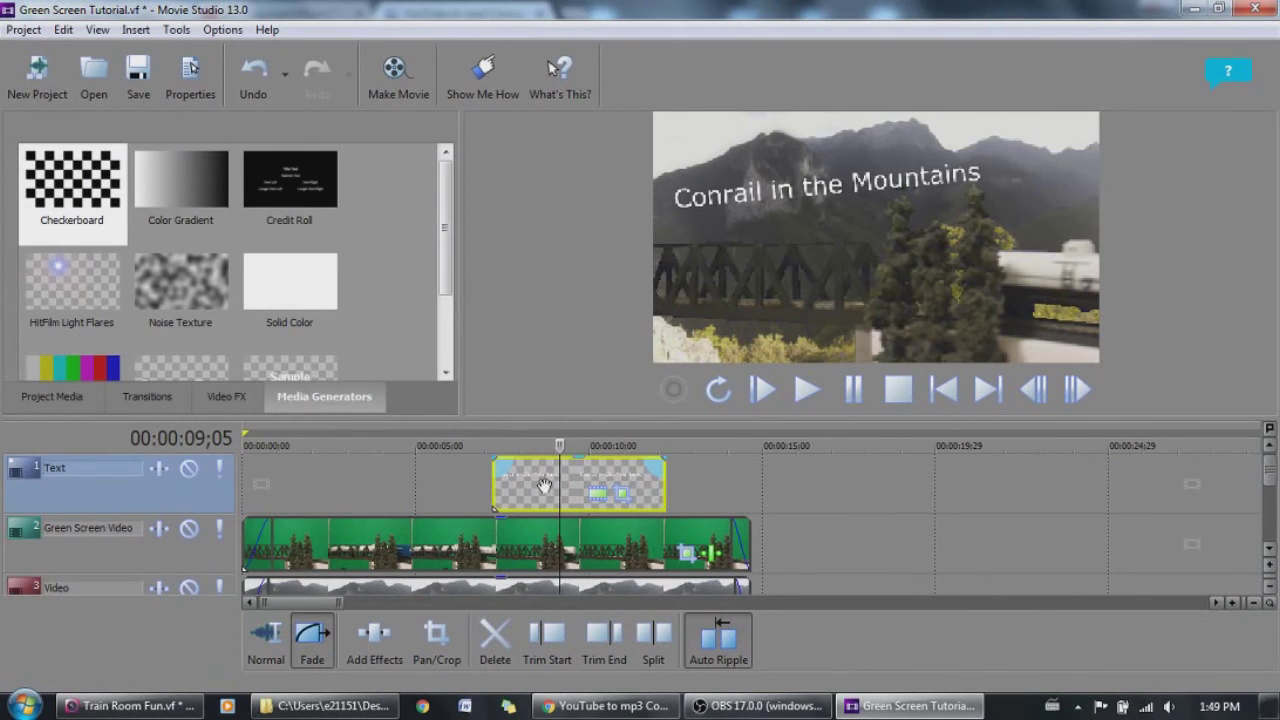
Extend the title event to span the full length of the train clip and play the project to check it
{"action": "left_click", "coordinate": [762, 390]}
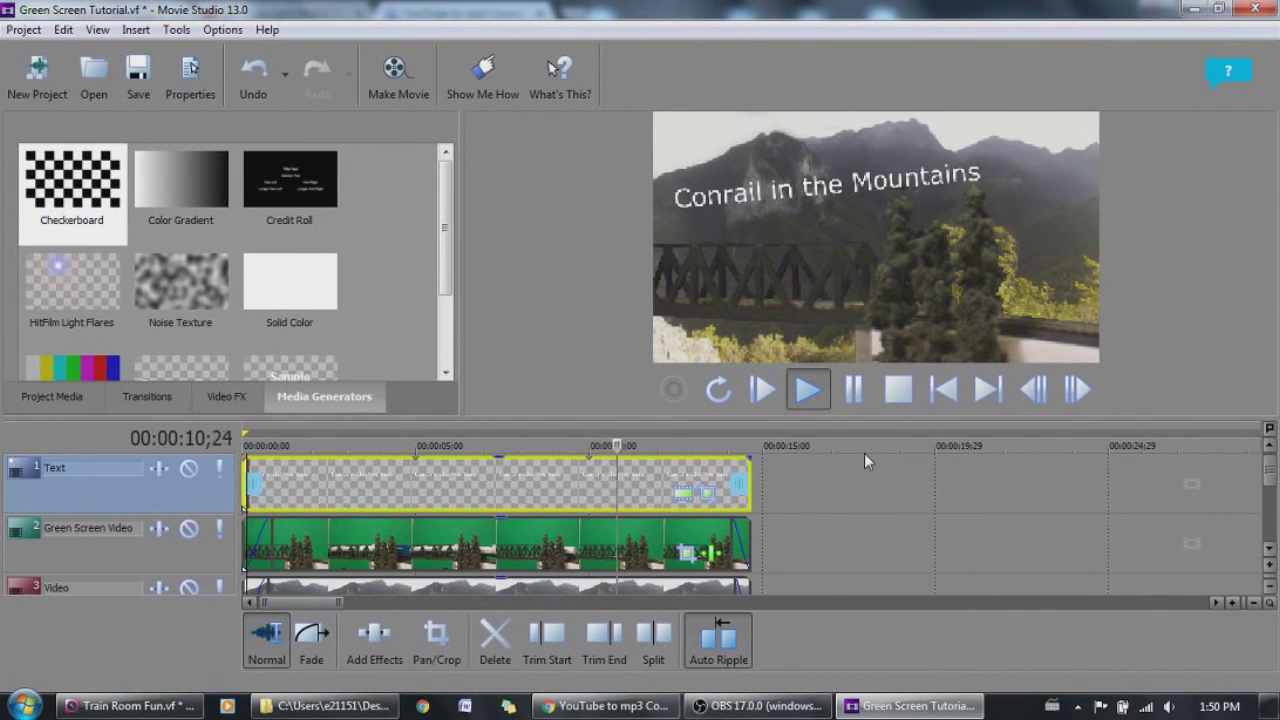
{"action": "left_click", "coordinate": [854, 391]}
Add a fade-in and fade-out of just under a second to the title event, and view the title at about 00:00:07;25
{"action": "left_click", "coordinate": [332, 639]}
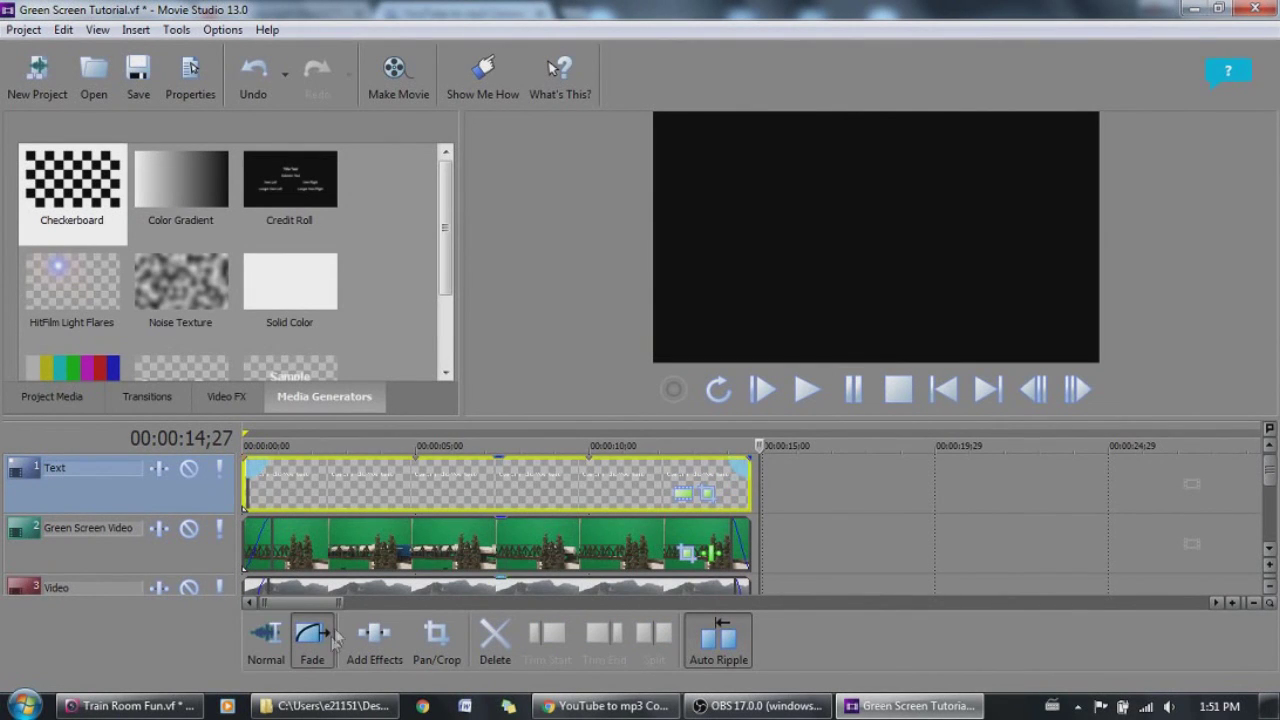
{"action": "left_click_drag", "start_coordinate": [242, 454], "coordinate": [276, 460]}
{"action": "left_click_drag", "start_coordinate": [756, 460], "coordinate": [726, 462]}
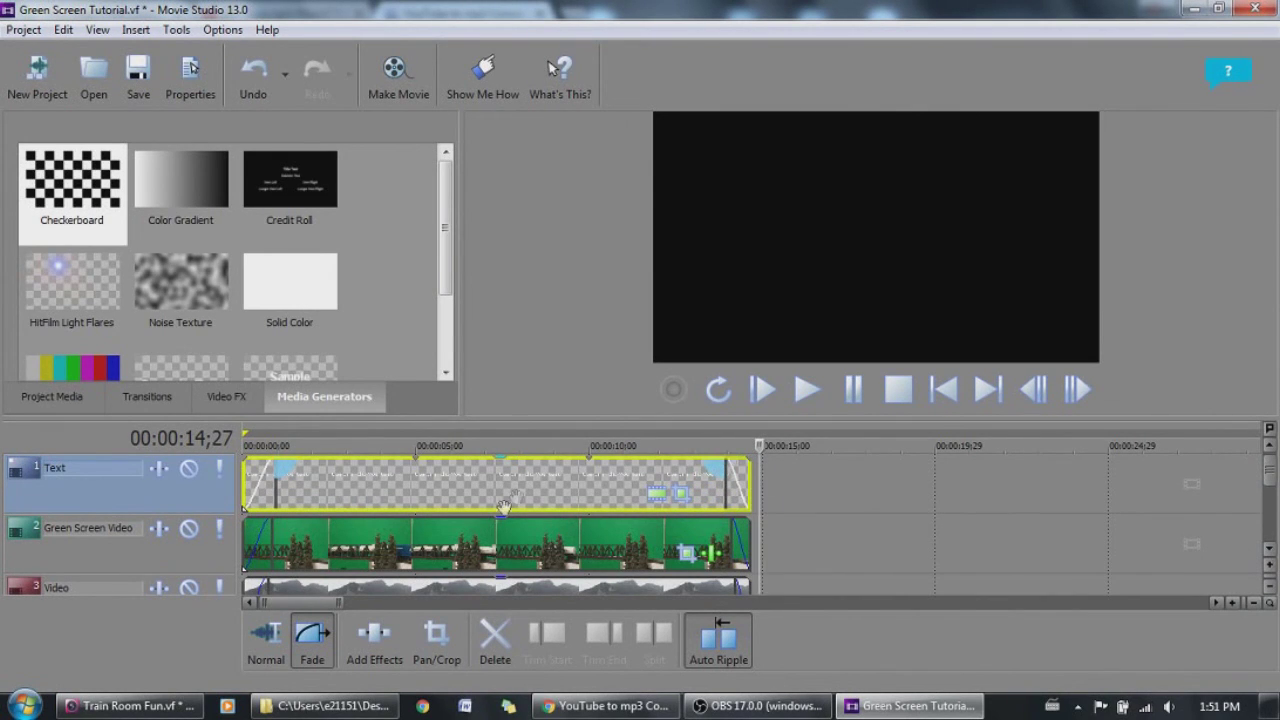
{"action": "left_click", "coordinate": [513, 492]}
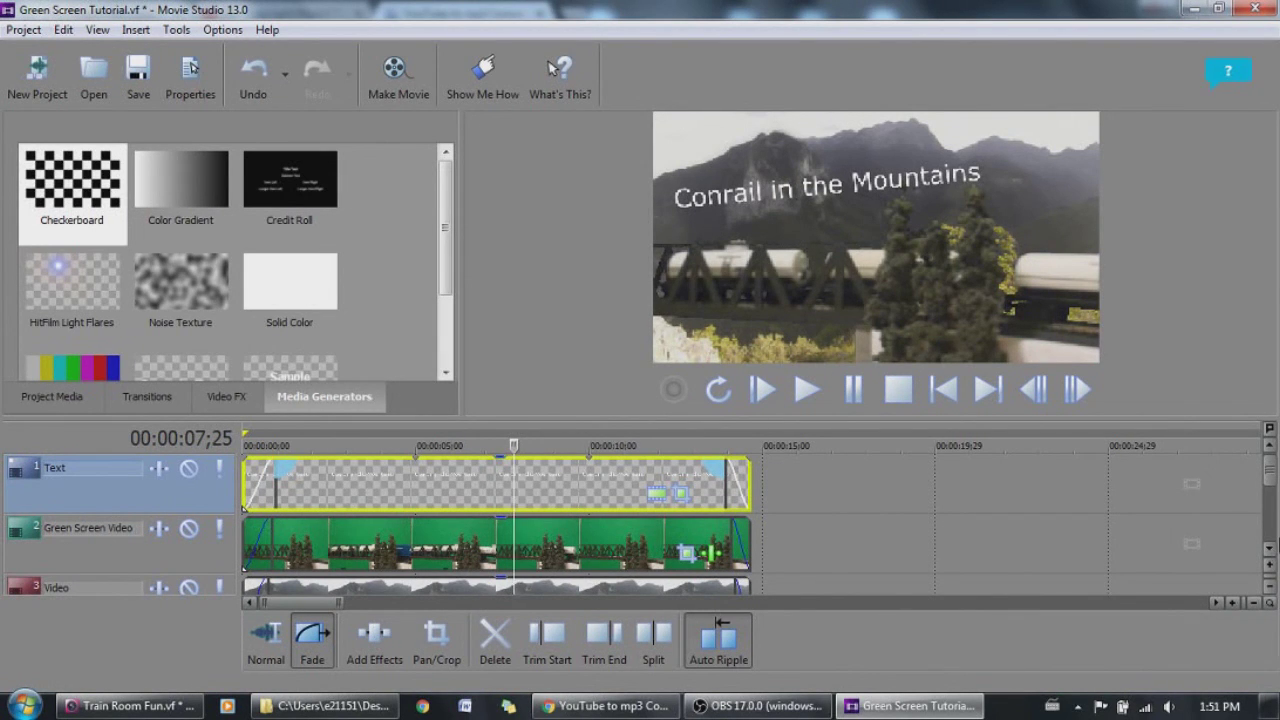
{"action": "left_click", "coordinate": [1270, 549]}
{"action": "left_click", "coordinate": [1269, 446]}
{"action": "mouse_move", "coordinate": [1268, 474]}
{"action": "left_mouse_down"}
{"action": "mouse_move", "coordinate": [1272, 500]}
{"action": "mouse_move", "coordinate": [1272, 477]}
{"action": "left_mouse_up"}
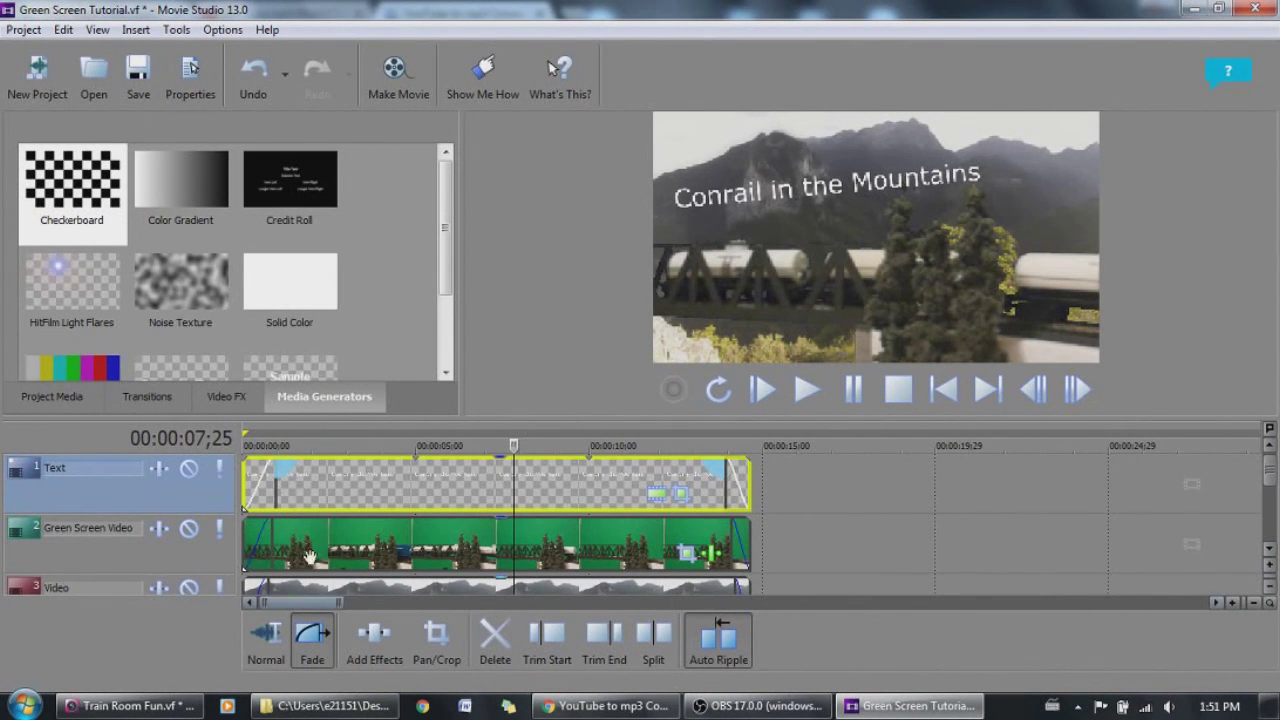
{"action": "mouse_move", "coordinate": [1272, 477]}
{"action": "left_mouse_down"}
{"action": "mouse_move", "coordinate": [1272, 492]}
{"action": "mouse_move", "coordinate": [1272, 477]}
{"action": "left_mouse_up"}
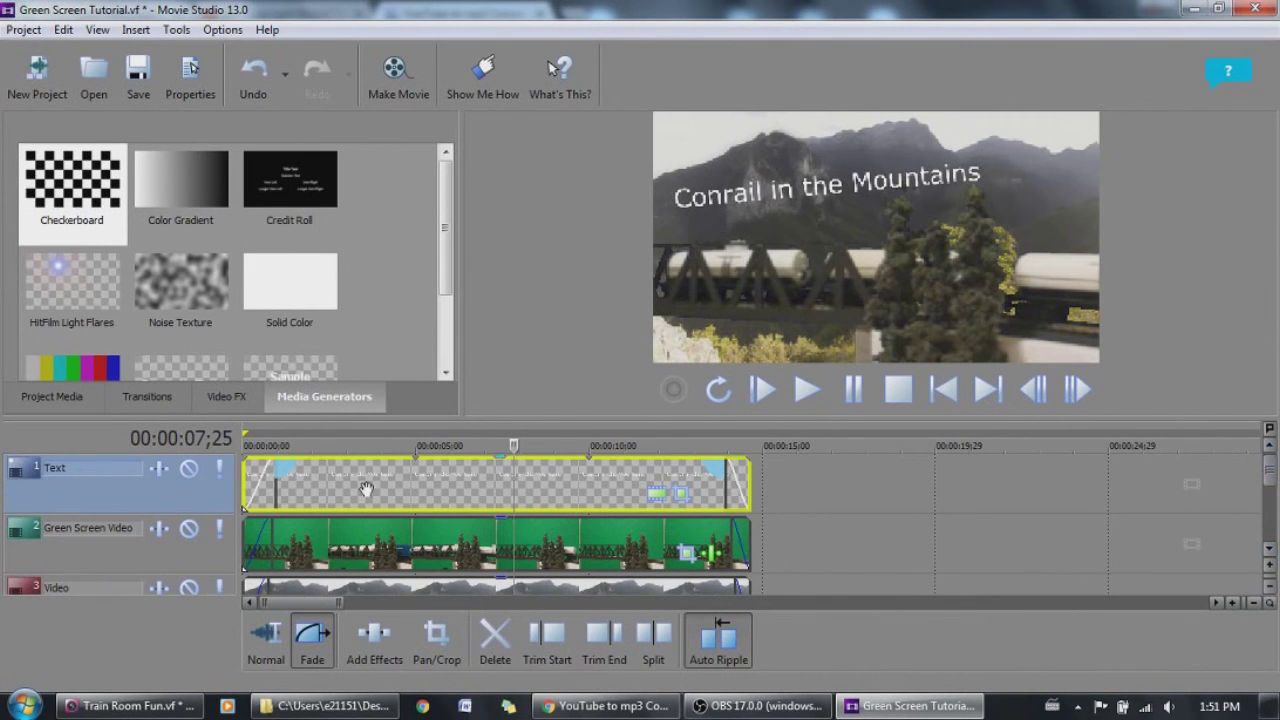